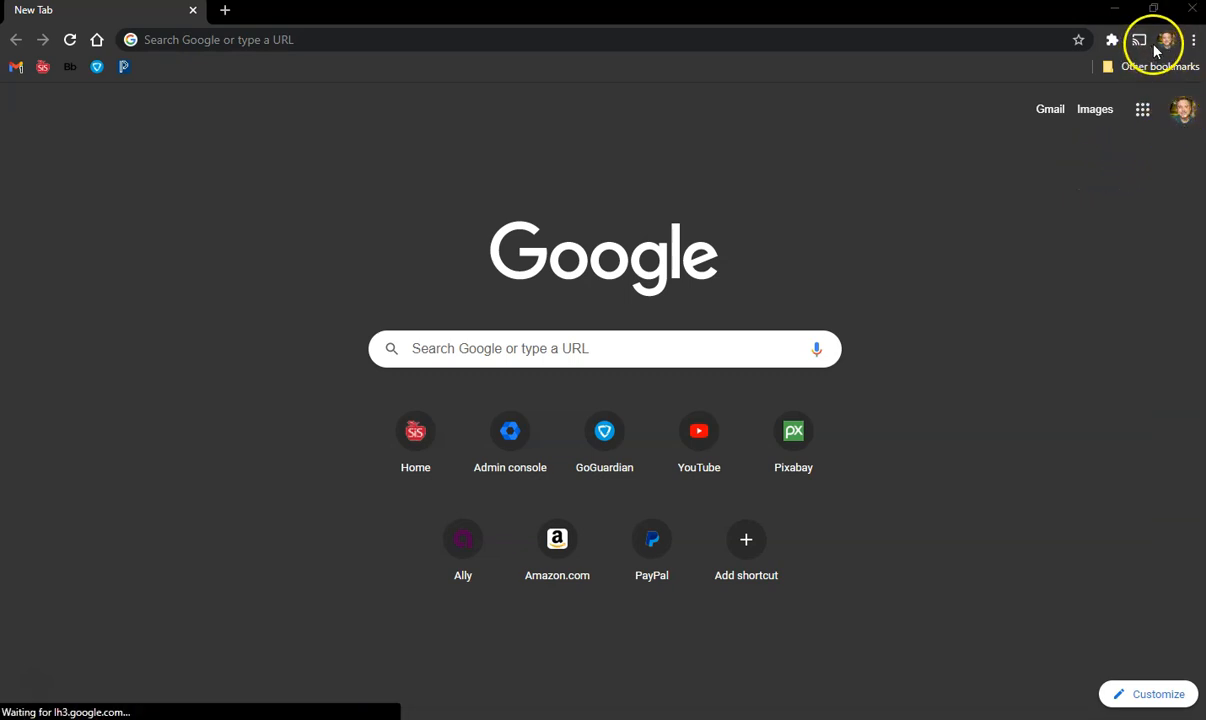
# Open Google Sites from the Google apps and create a new site from the Class template
pyautogui.click(1145, 122)
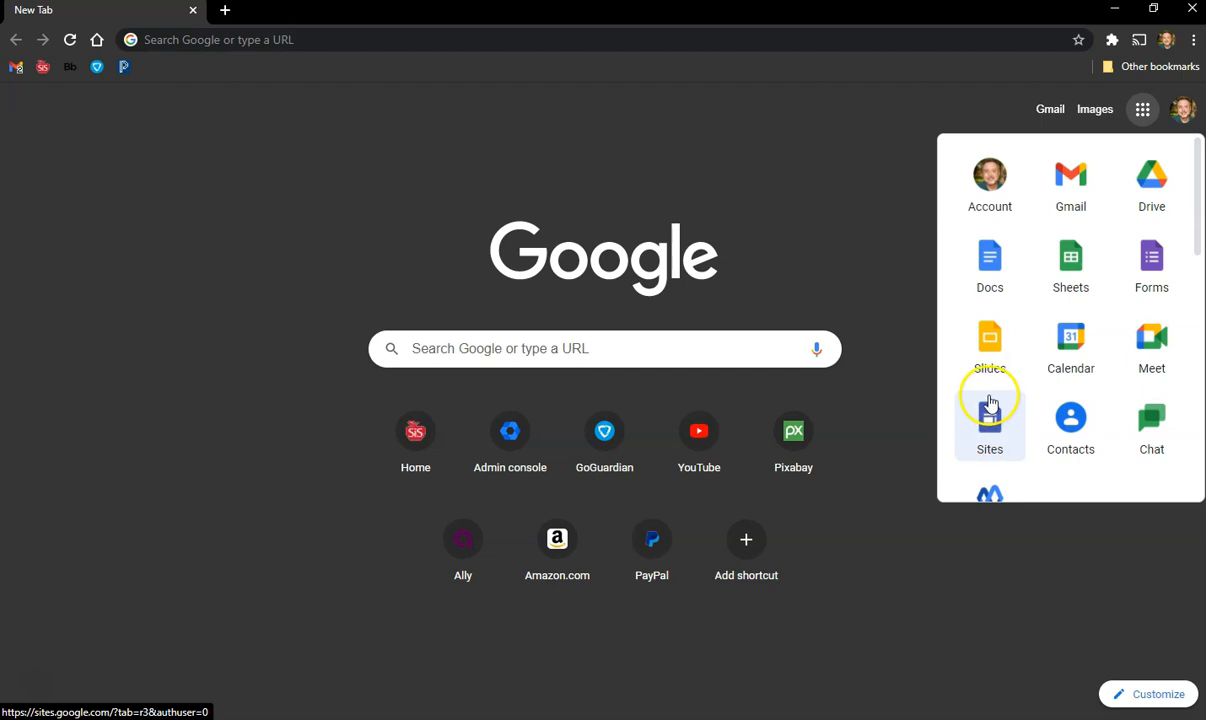
pyautogui.click(990, 425)
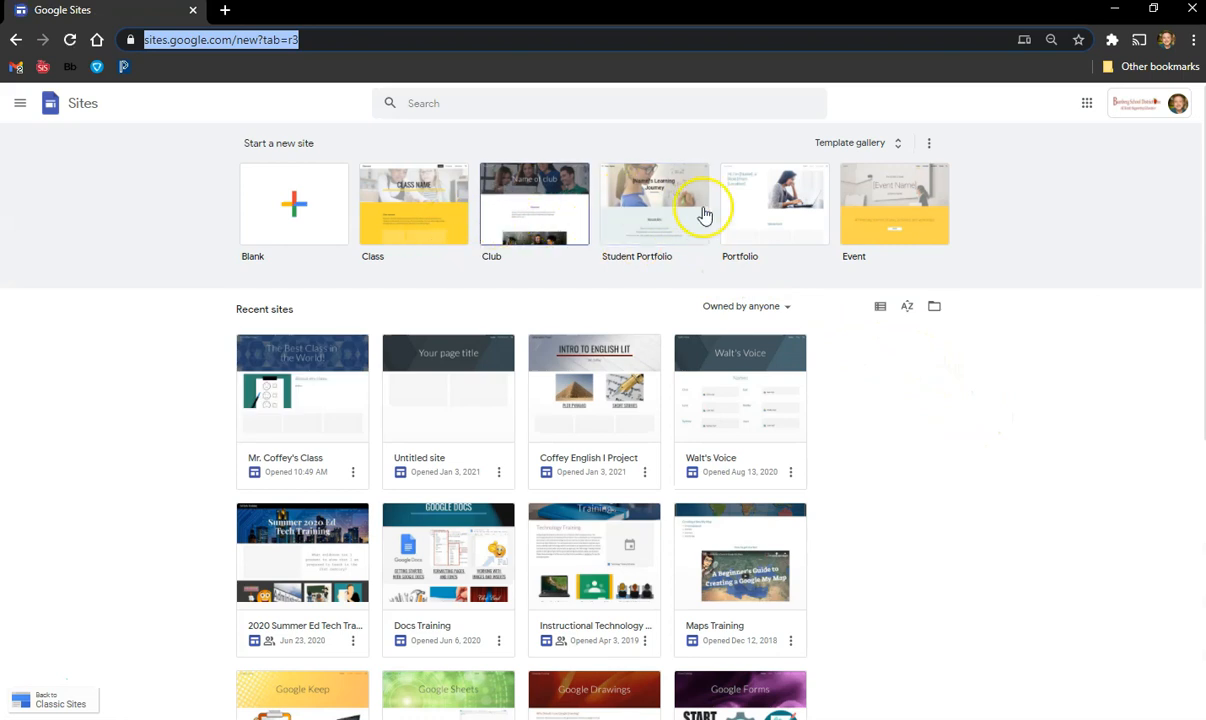
pyautogui.click(419, 219)
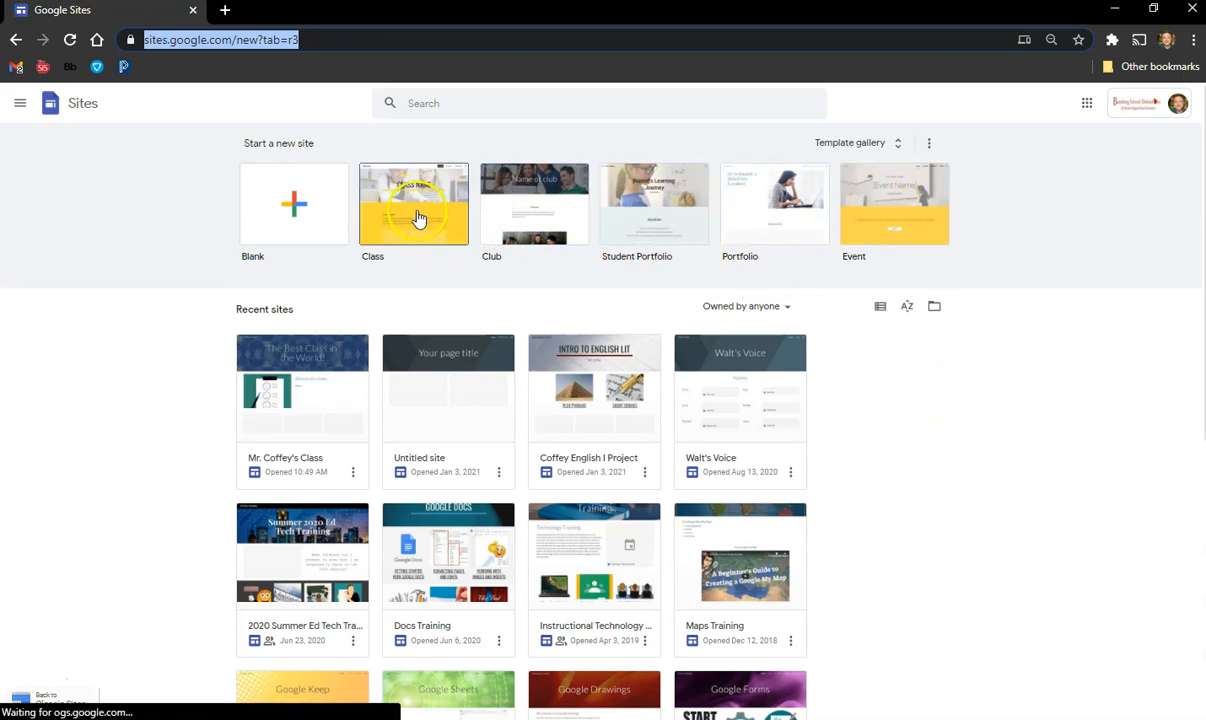
pyautogui.click(296, 229)
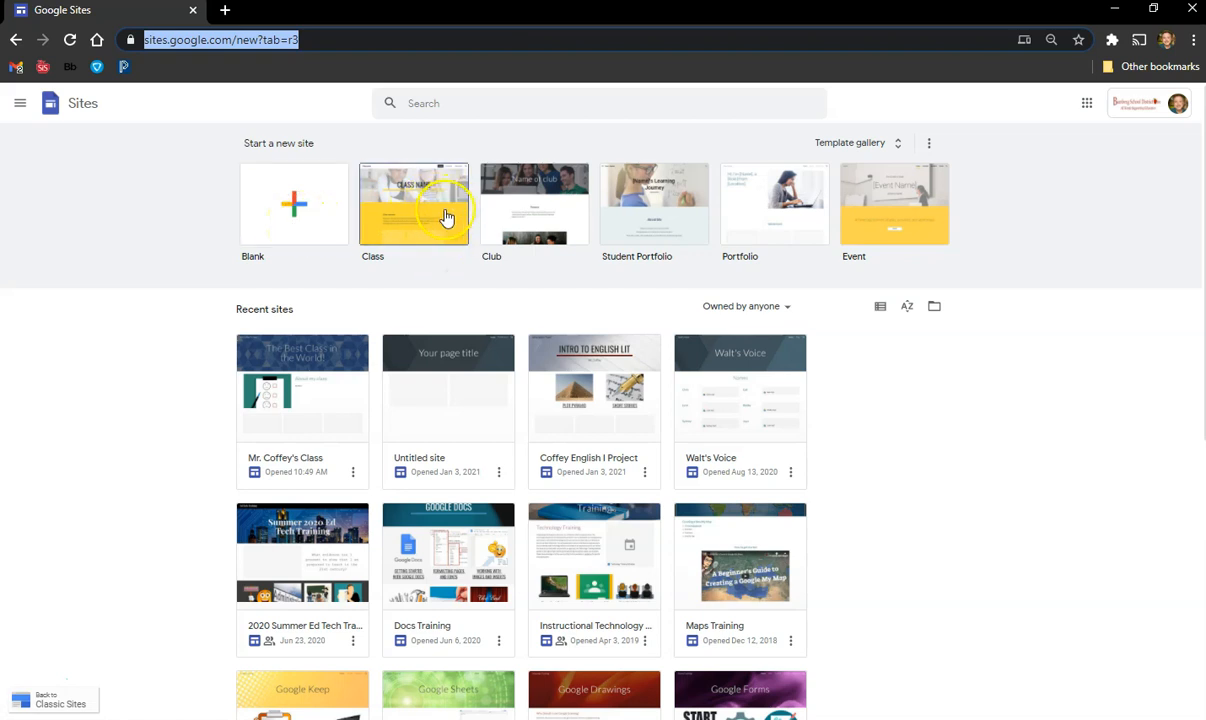
pyautogui.click(373, 272)
pyautogui.click(401, 228)
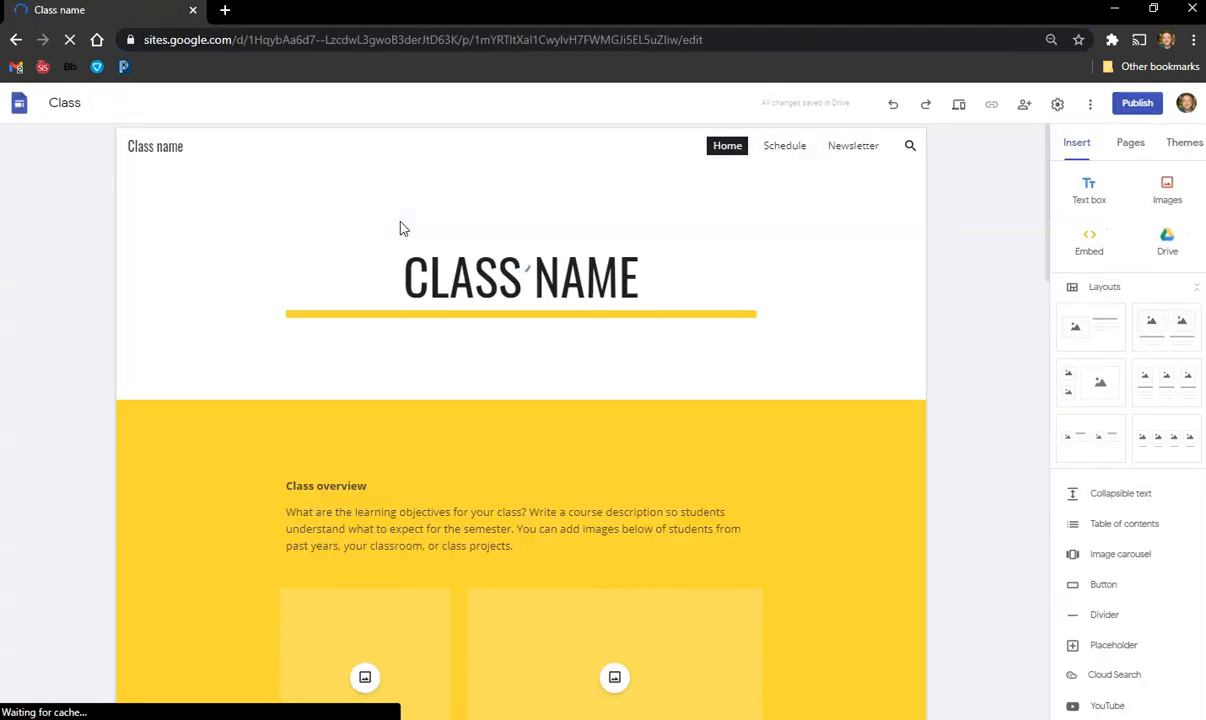
pyautogui.click(530, 229)
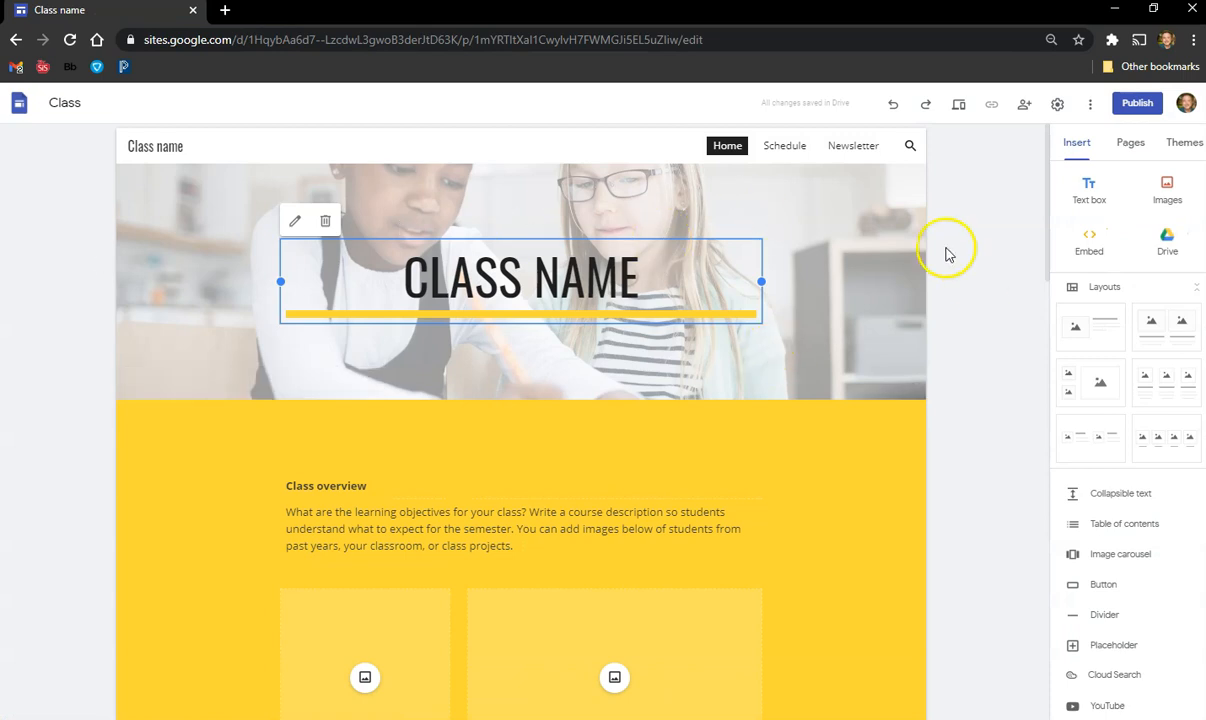
# Rename the site document with the teacher's name followed by "Class 2021", and select the header's site name for editing
pyautogui.click(85, 105)
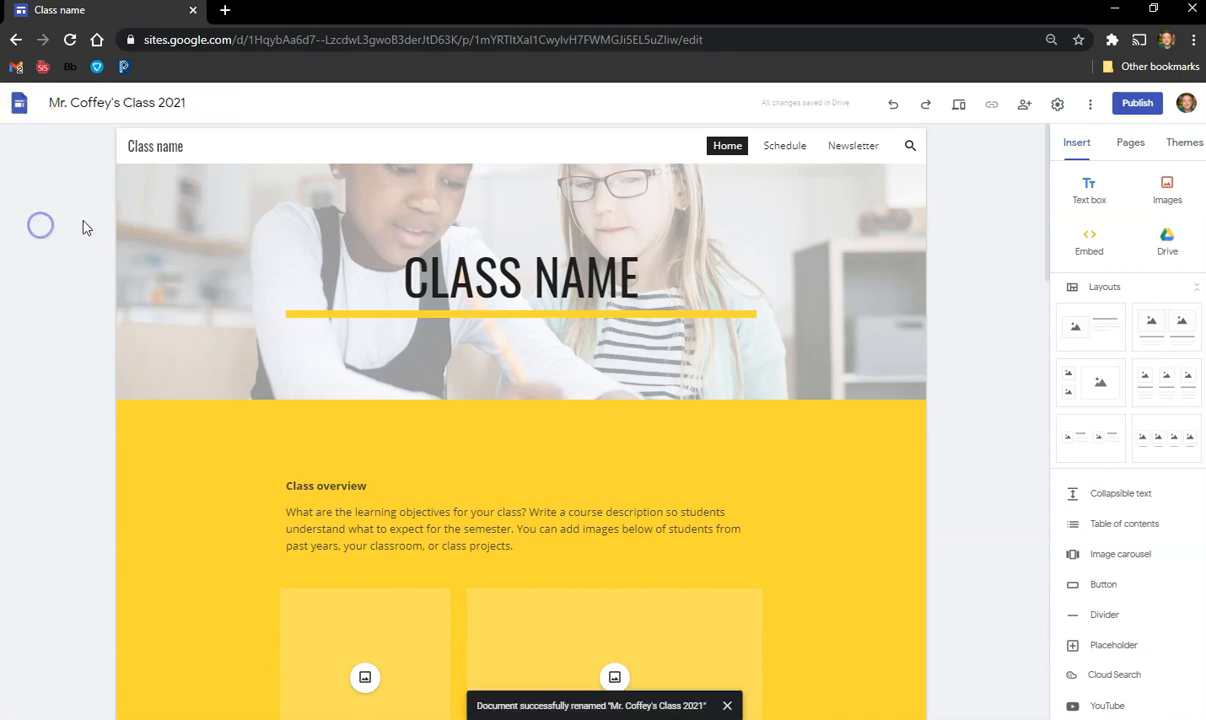
pyautogui.click(167, 142)
pyautogui.click(167, 143)
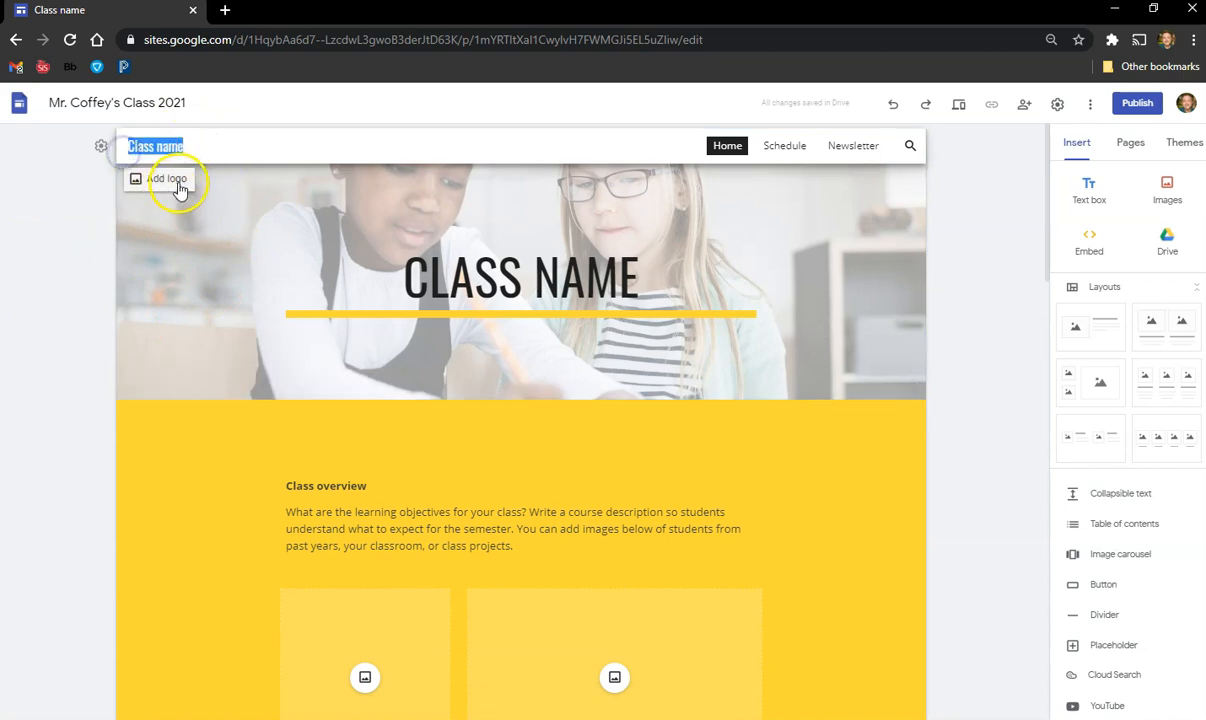
# Look through the header image sources By URL, Search, Your albums and Google Drive, and close the picker without choosing an image
pyautogui.click(546, 295)
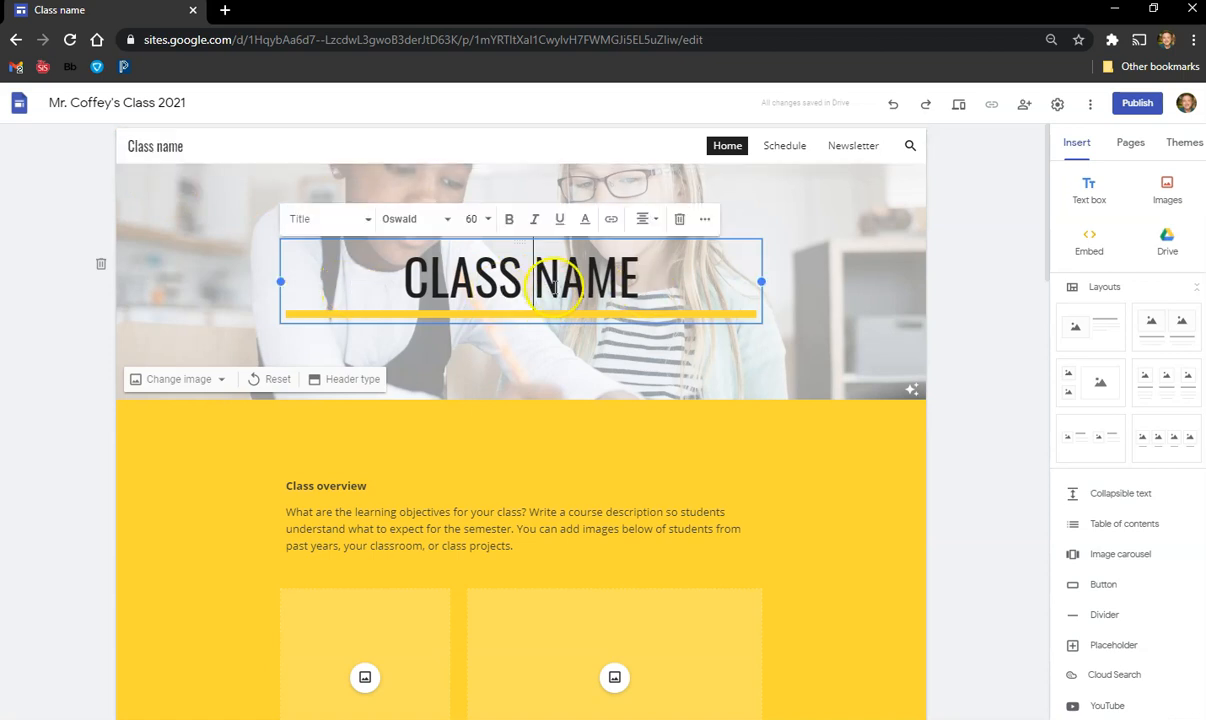
pyautogui.click(220, 379)
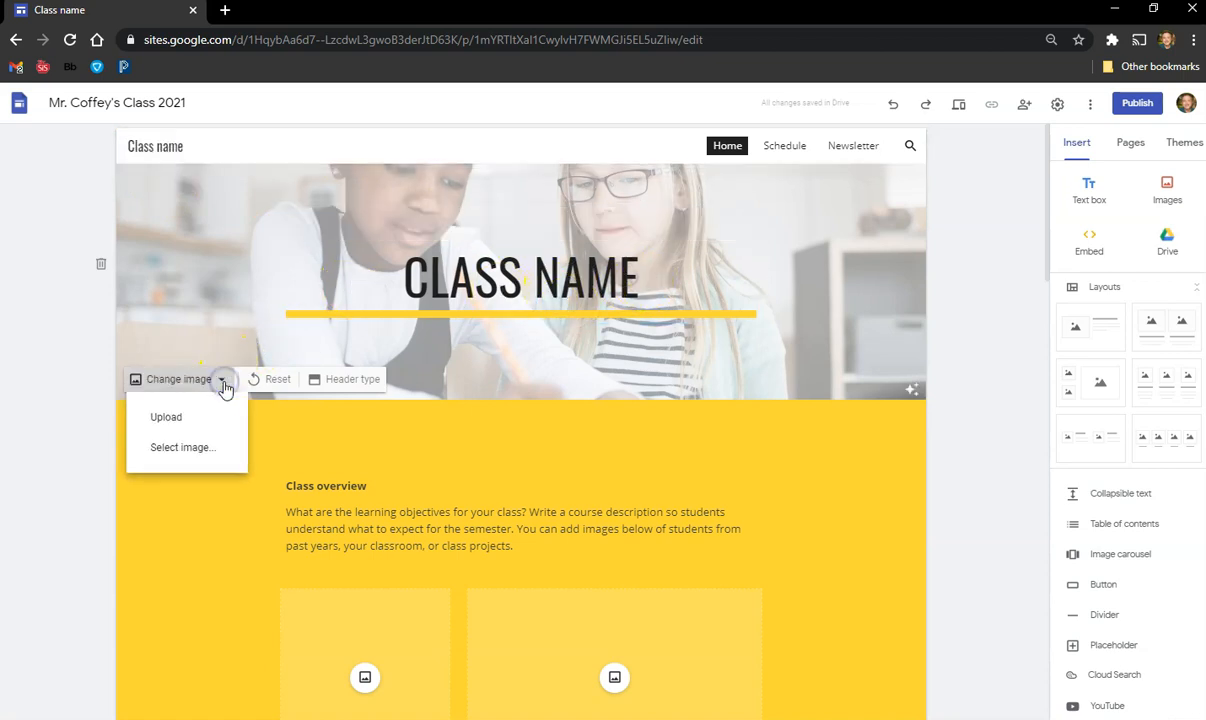
pyautogui.click(203, 460)
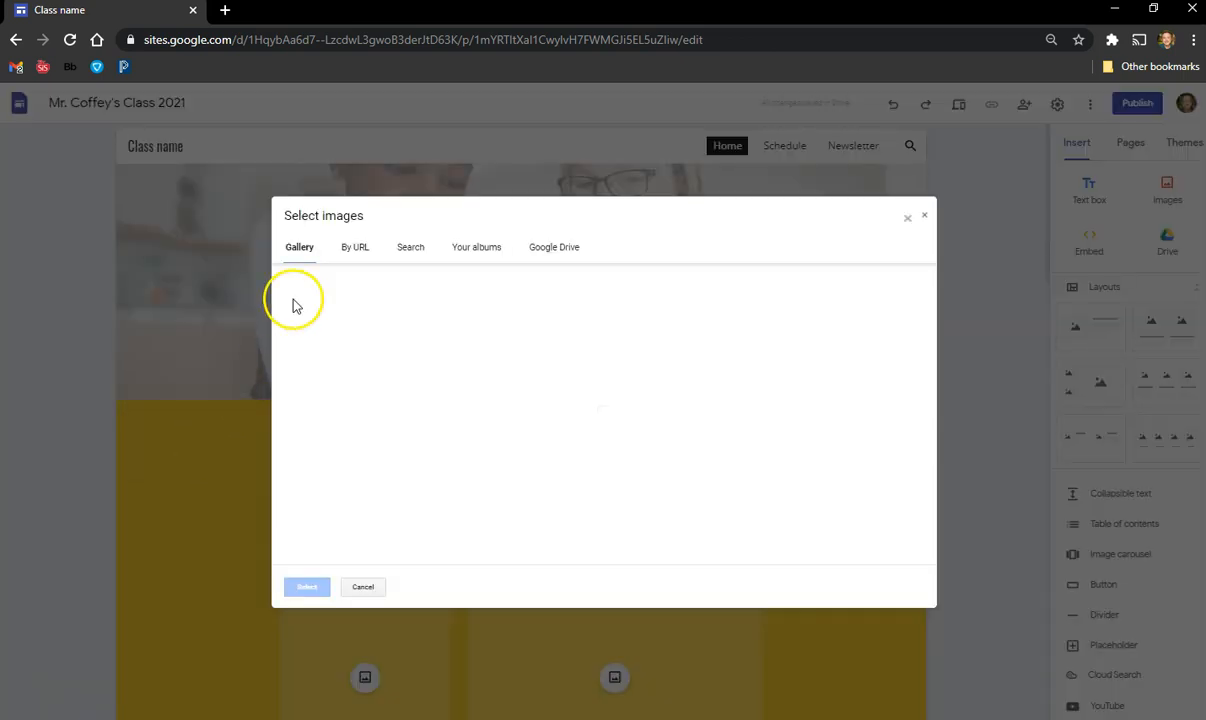
pyautogui.click(357, 247)
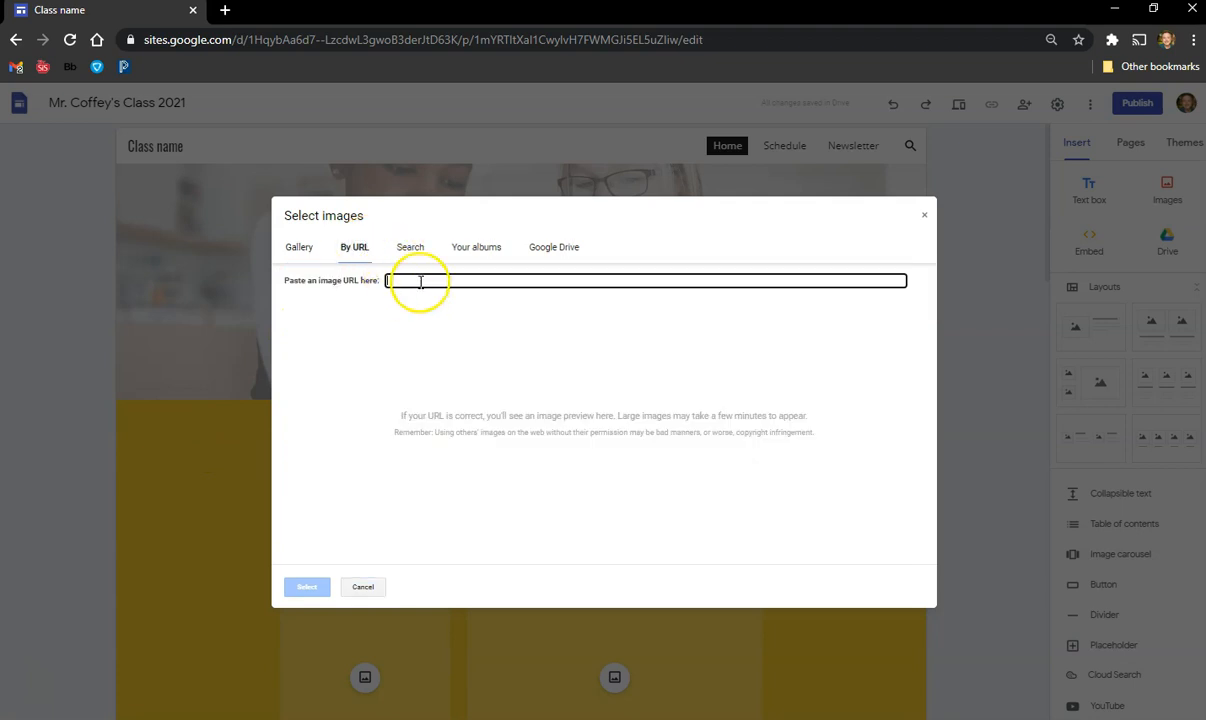
pyautogui.click(412, 248)
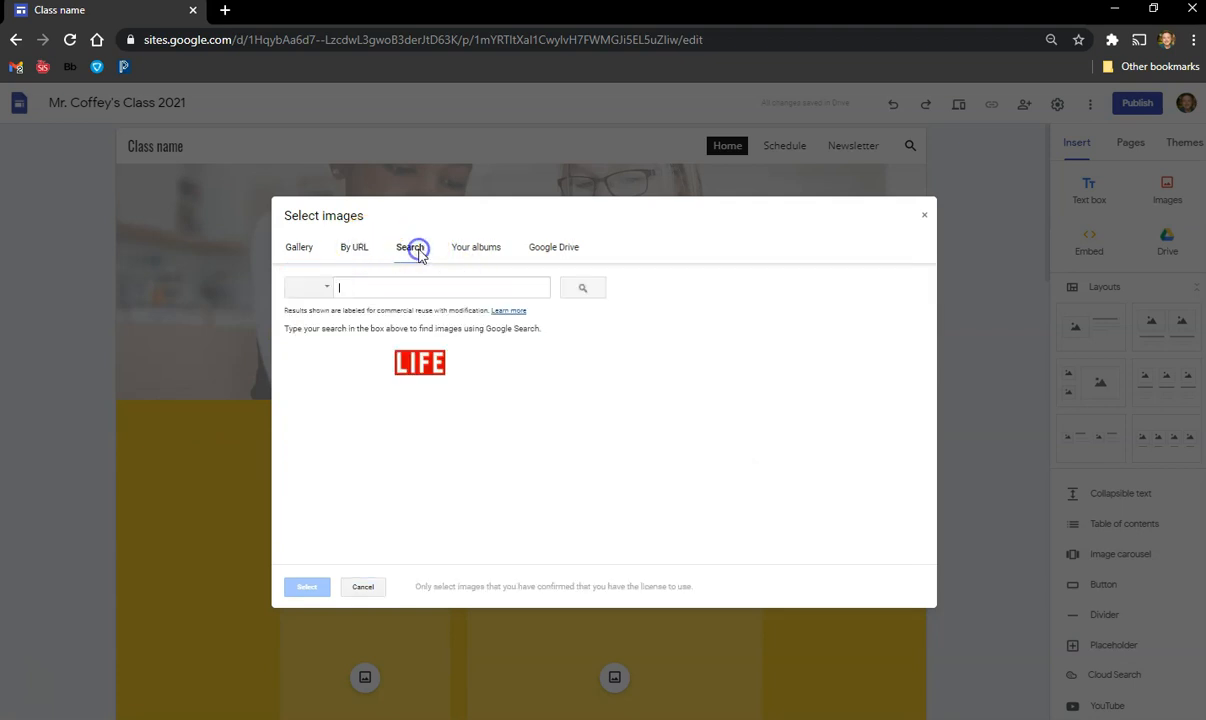
pyautogui.click(479, 248)
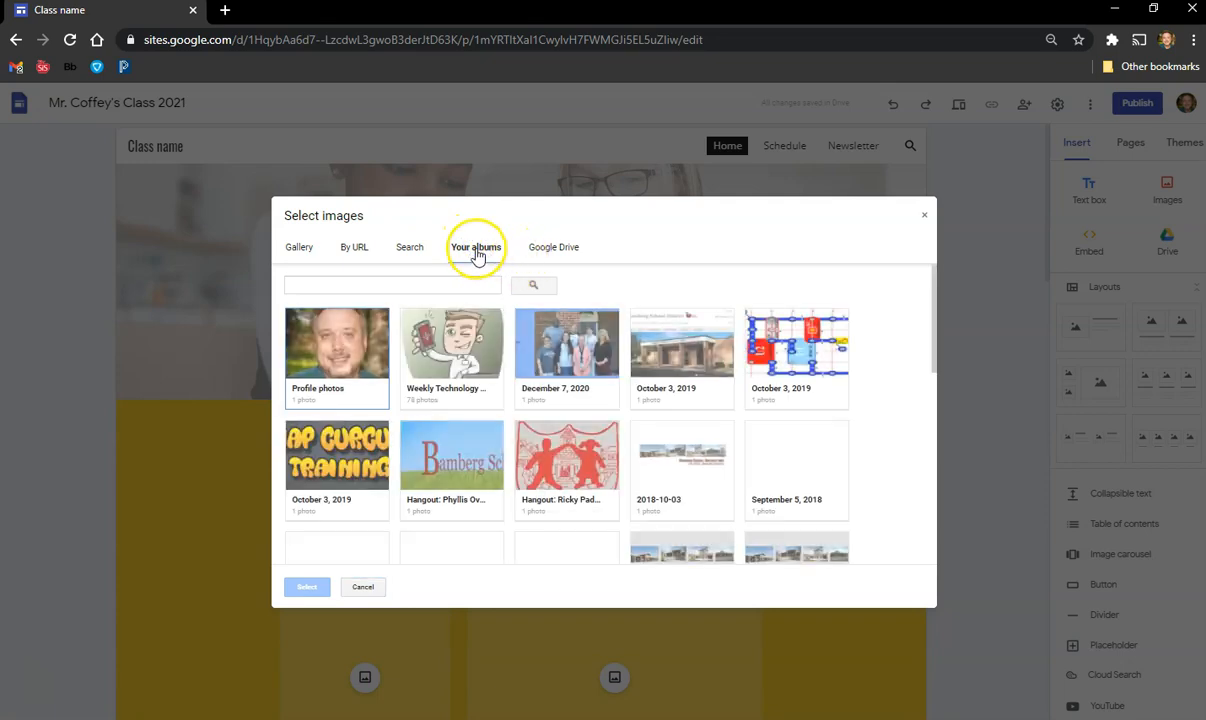
pyautogui.click(536, 252)
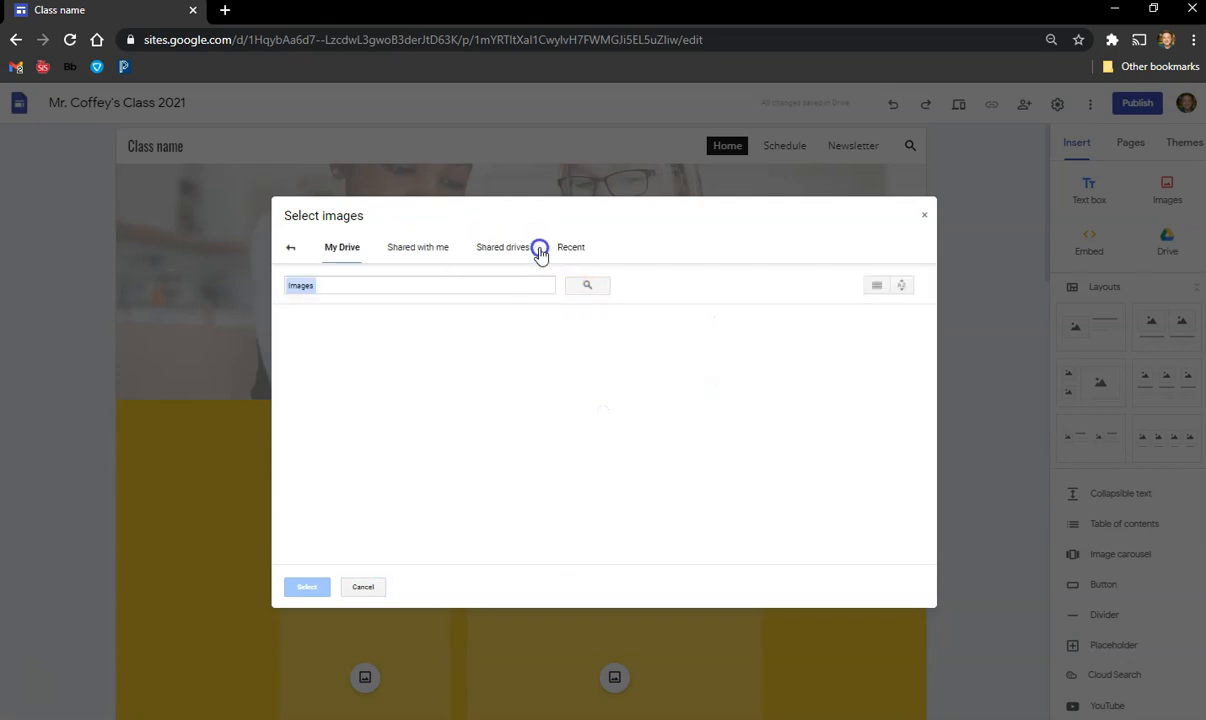
pyautogui.click(924, 215)
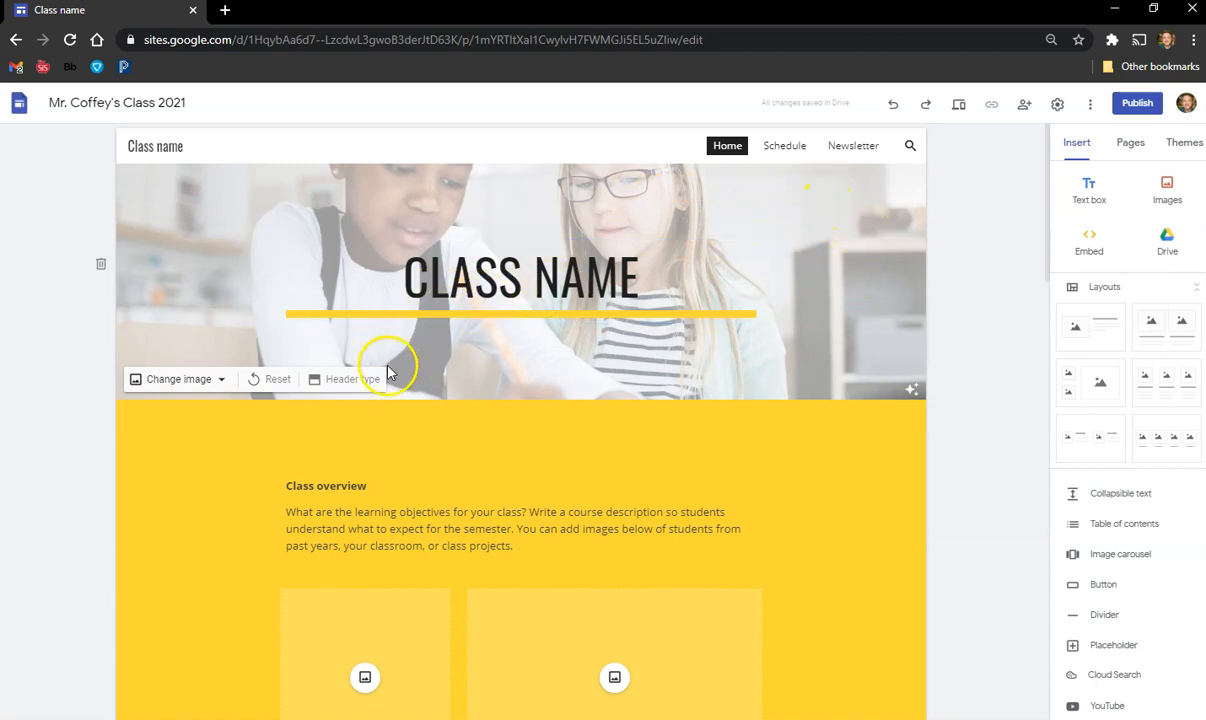
# Try the Cover and Banner header types on the home page and set the header back to Large banner
pyautogui.click(350, 380)
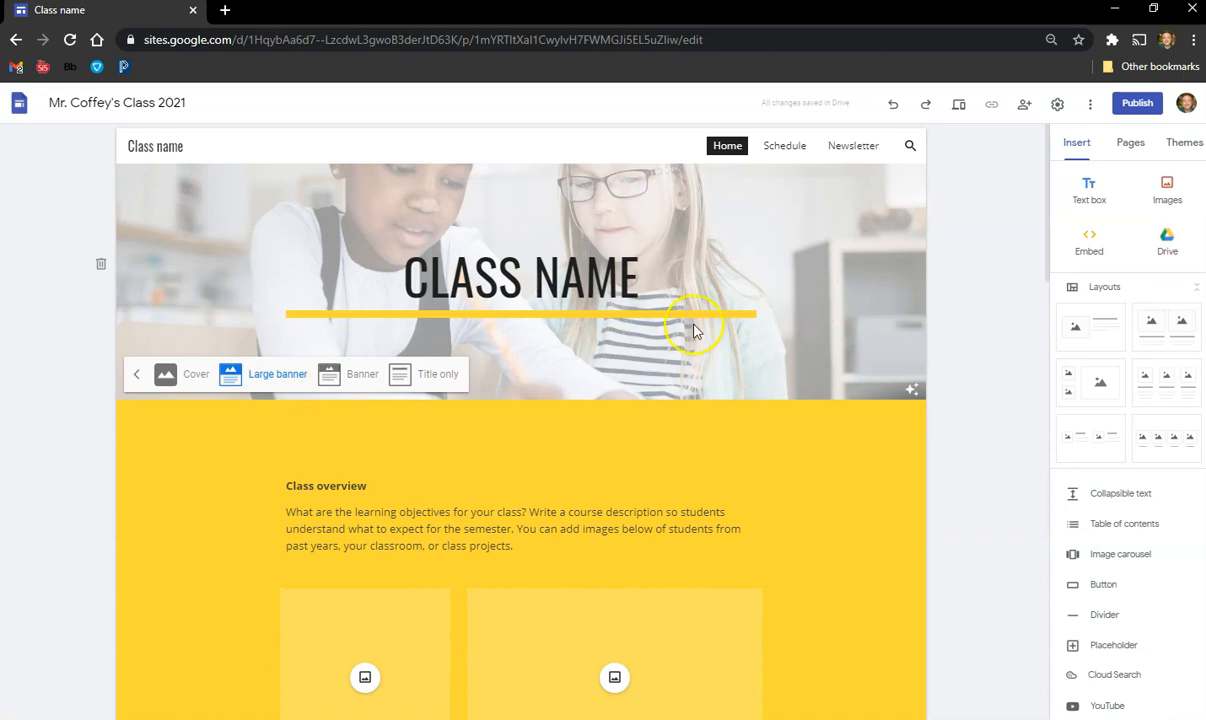
pyautogui.click(170, 375)
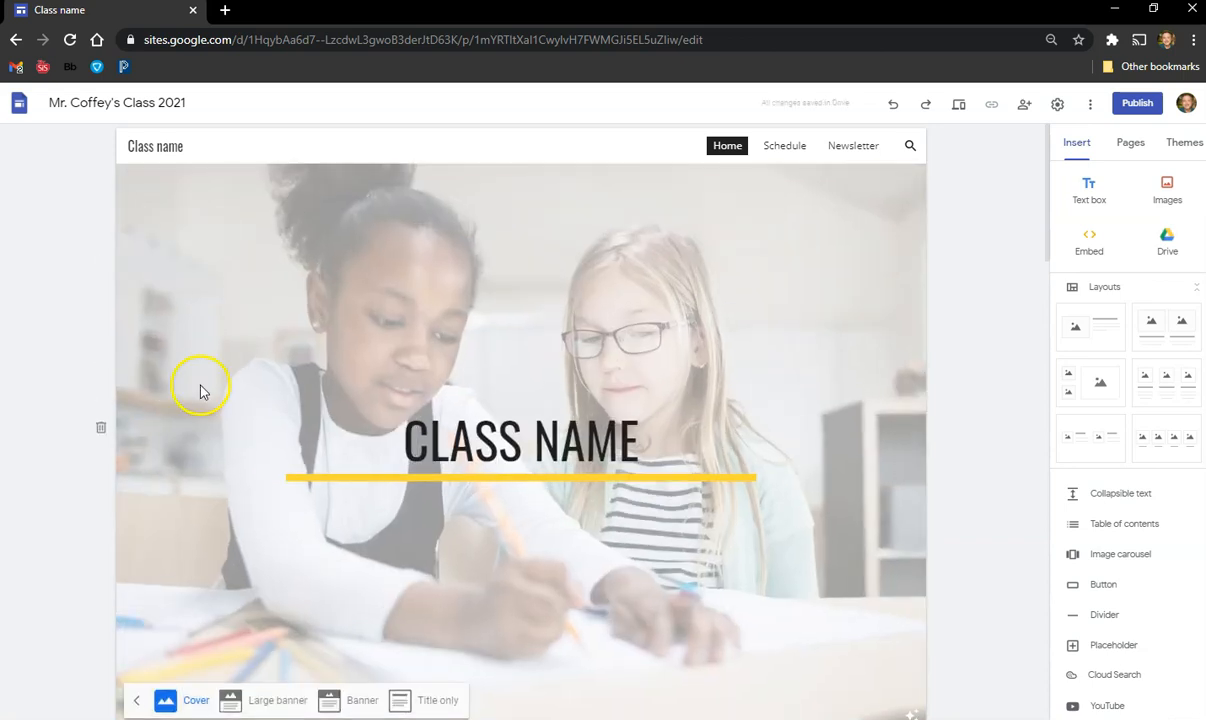
pyautogui.scroll(-1, 202, 392)
pyautogui.scroll(-3, 202, 392)
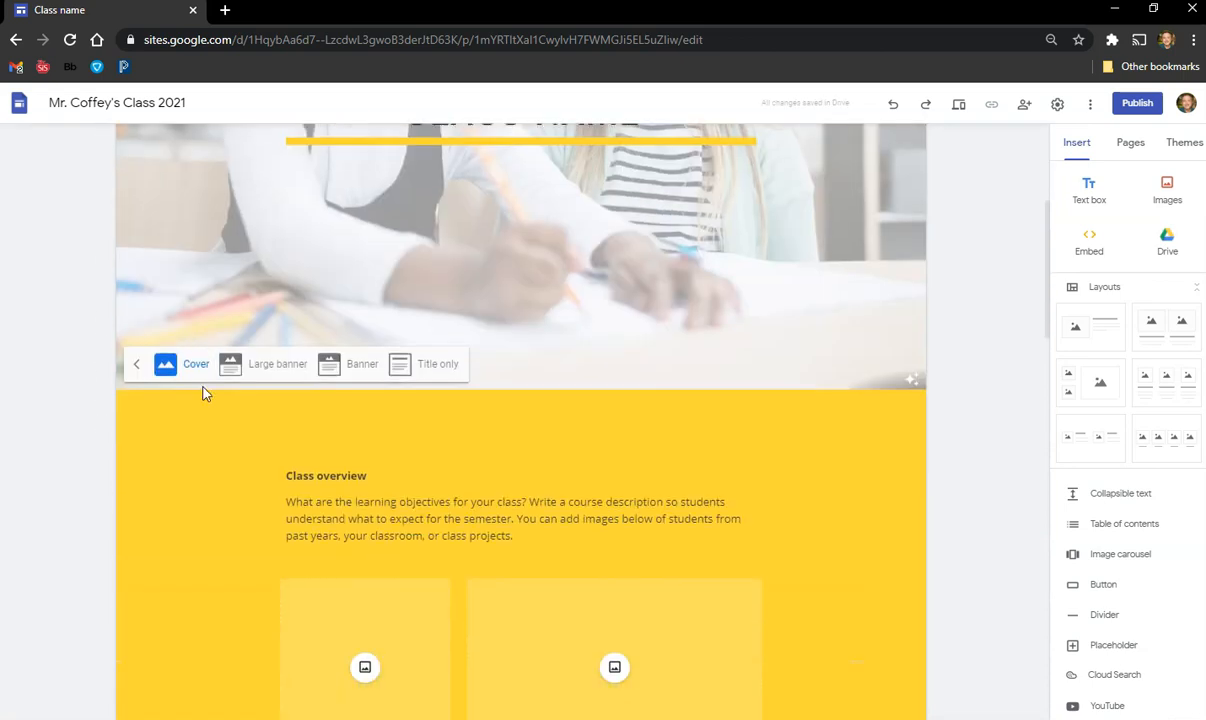
pyautogui.scroll(4, 269, 458)
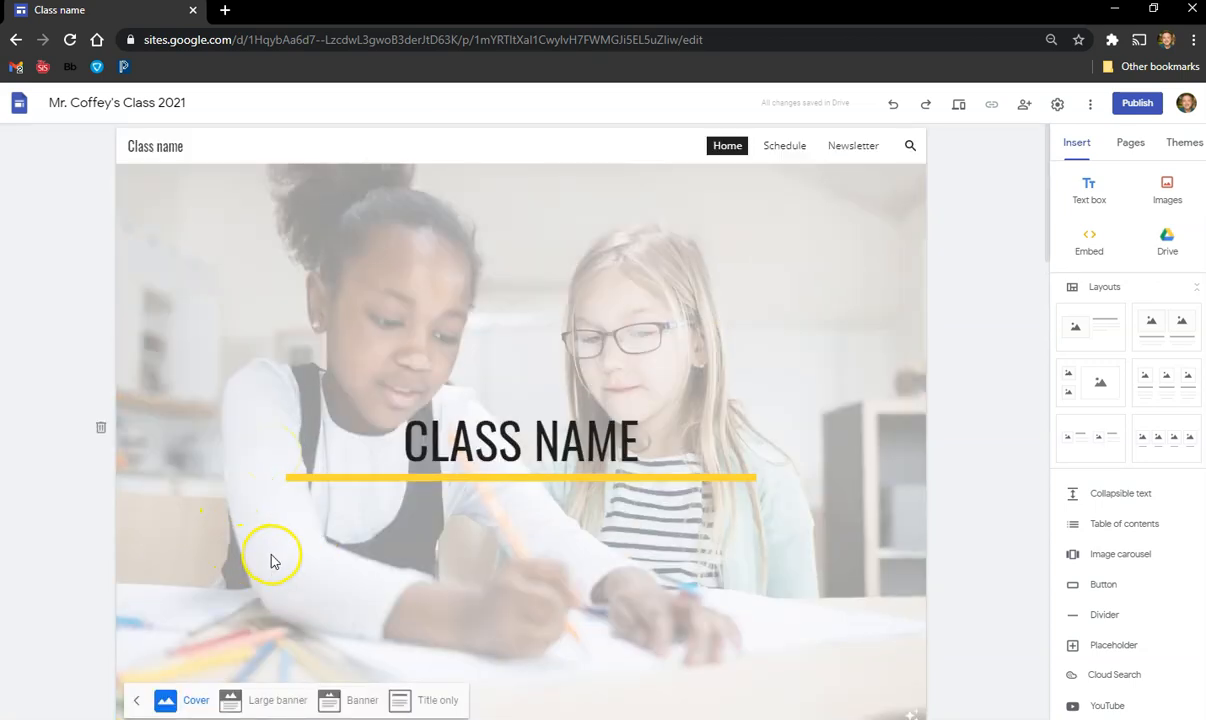
pyautogui.click(272, 702)
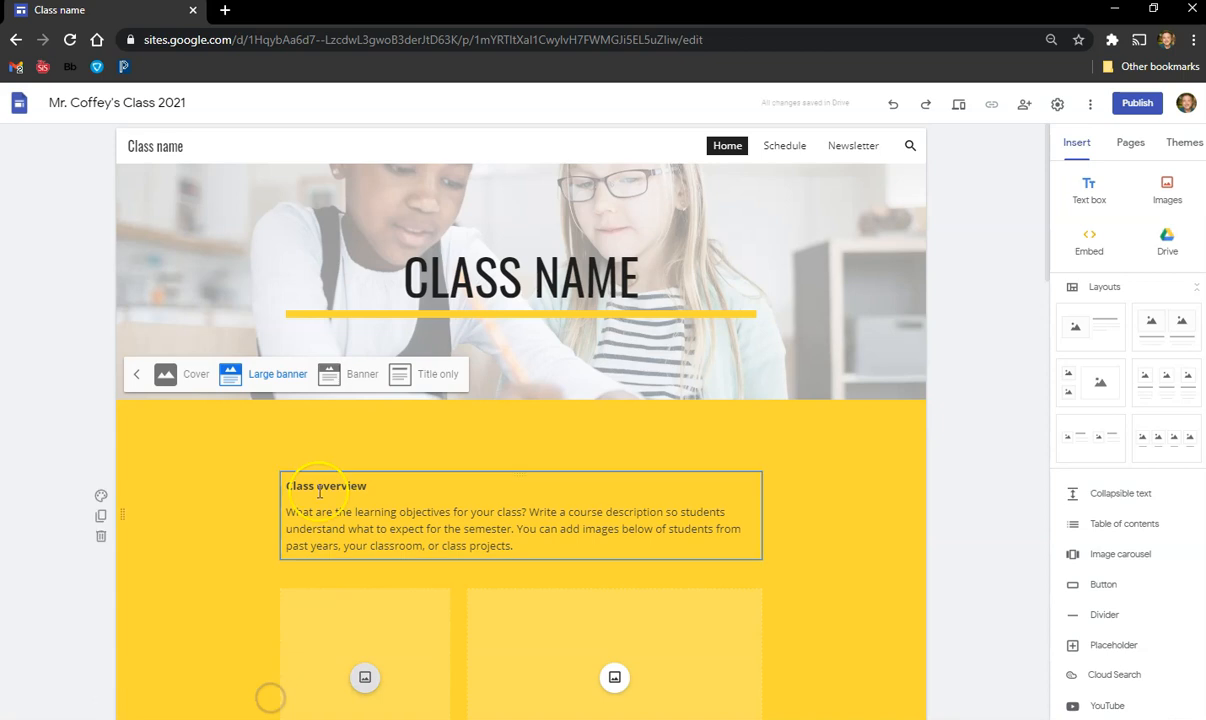
pyautogui.click(350, 384)
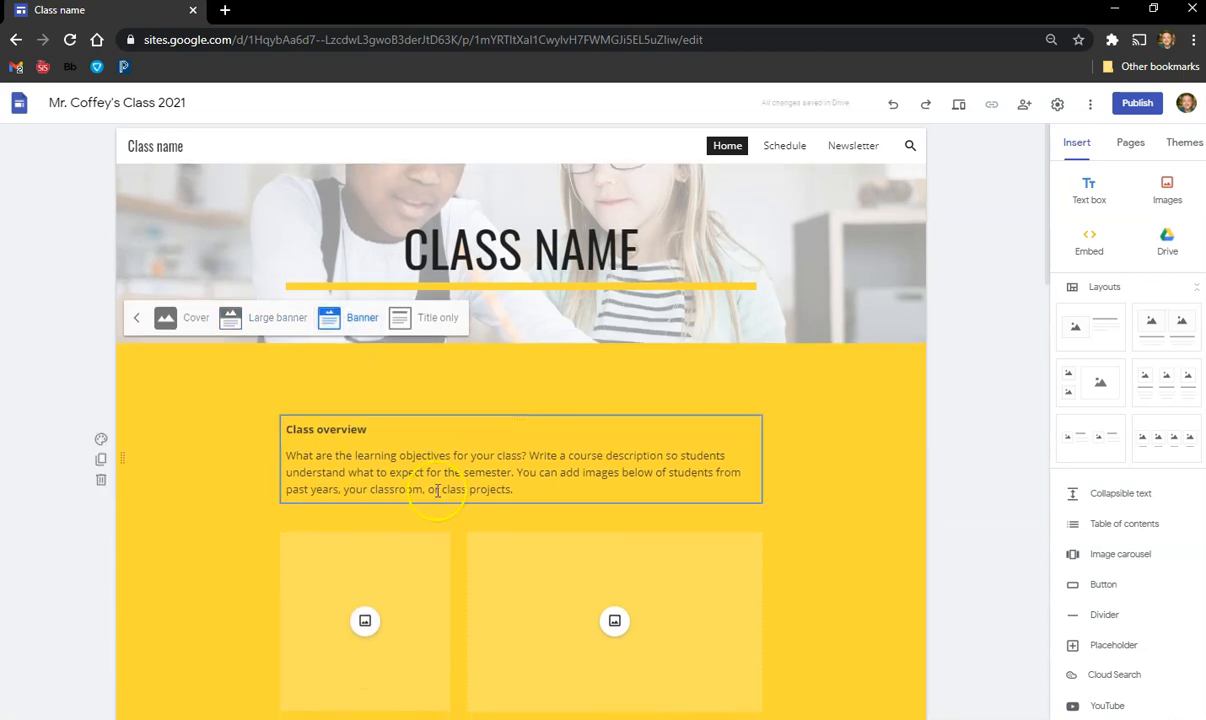
pyautogui.click(275, 317)
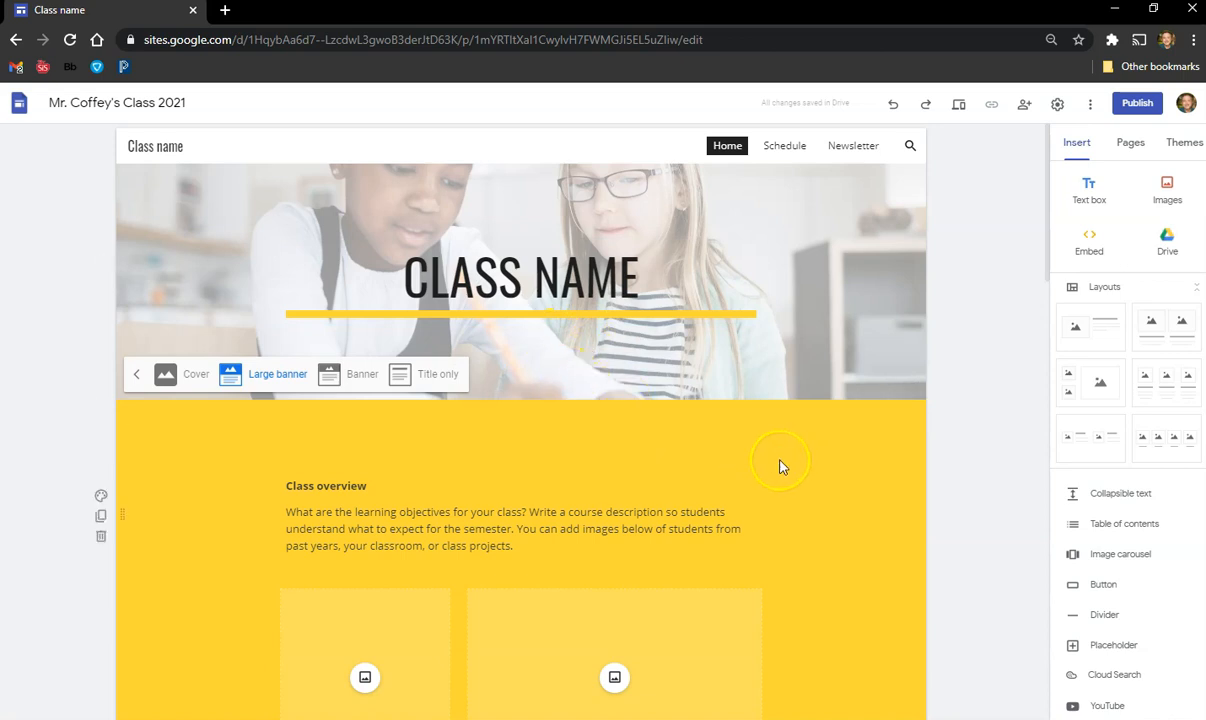
pyautogui.click(846, 464)
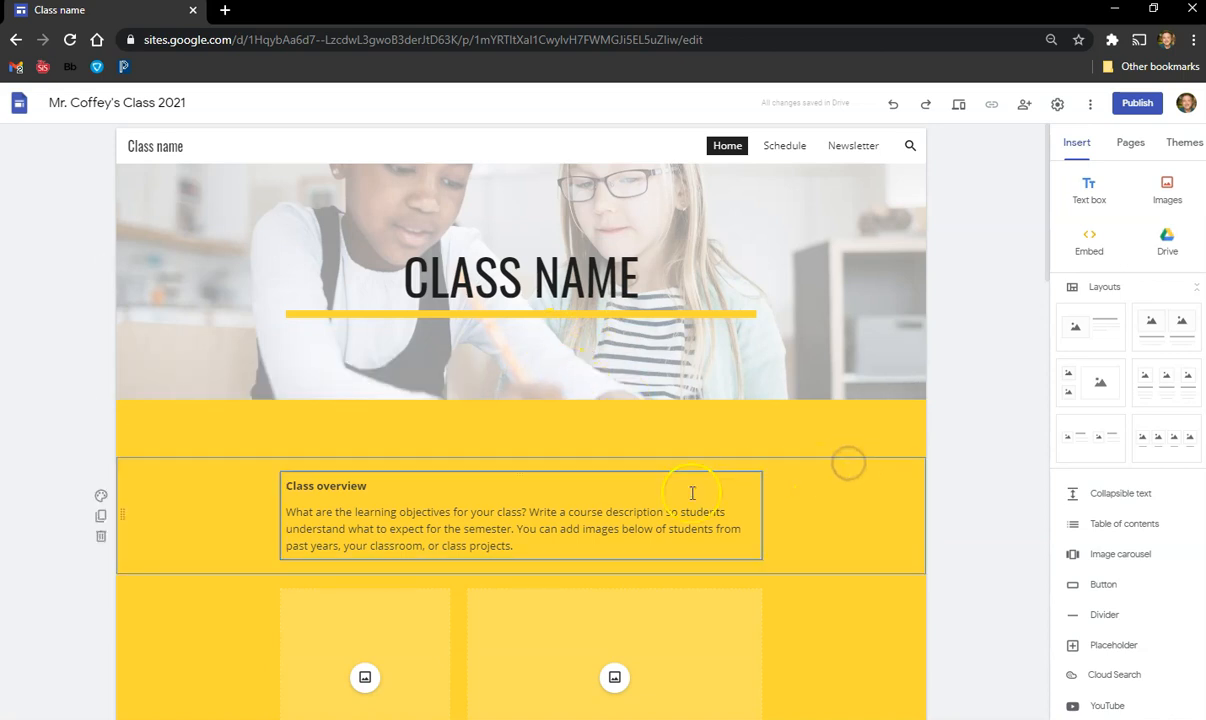
# Review the home page's template sections from the class overview down to the resources and footer, returning to the class photo
pyautogui.scroll(-2, 415, 507)
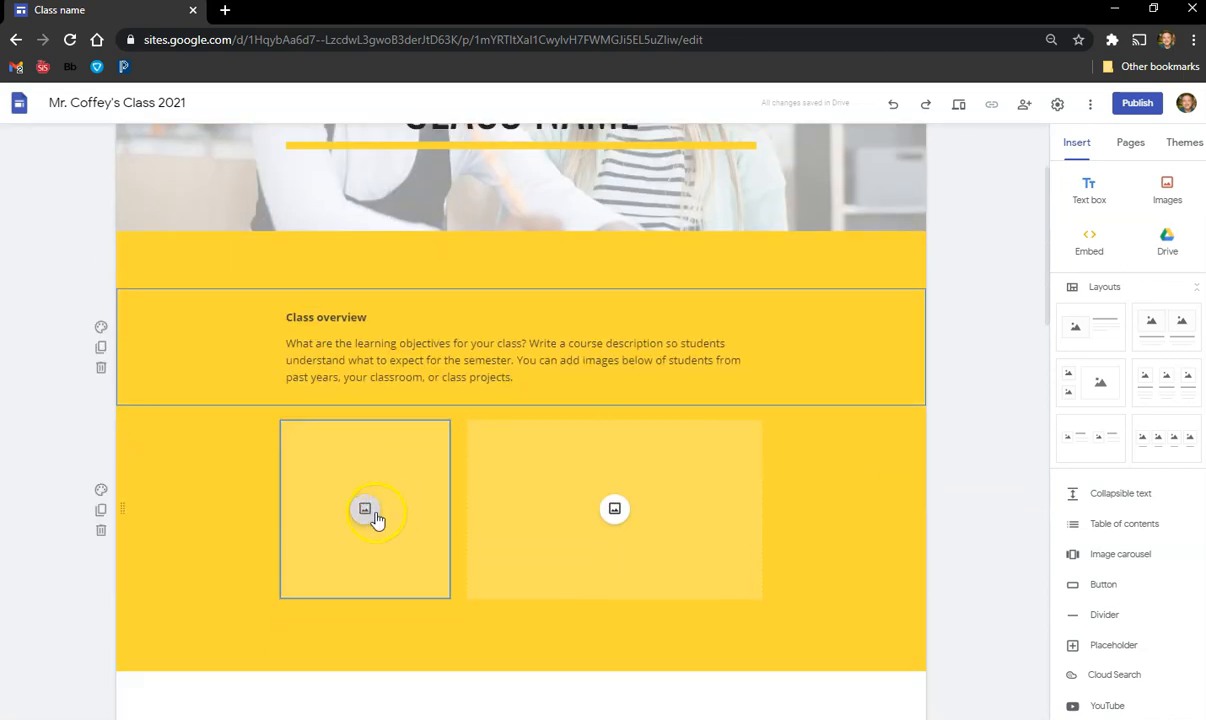
pyautogui.scroll(-6, 601, 555)
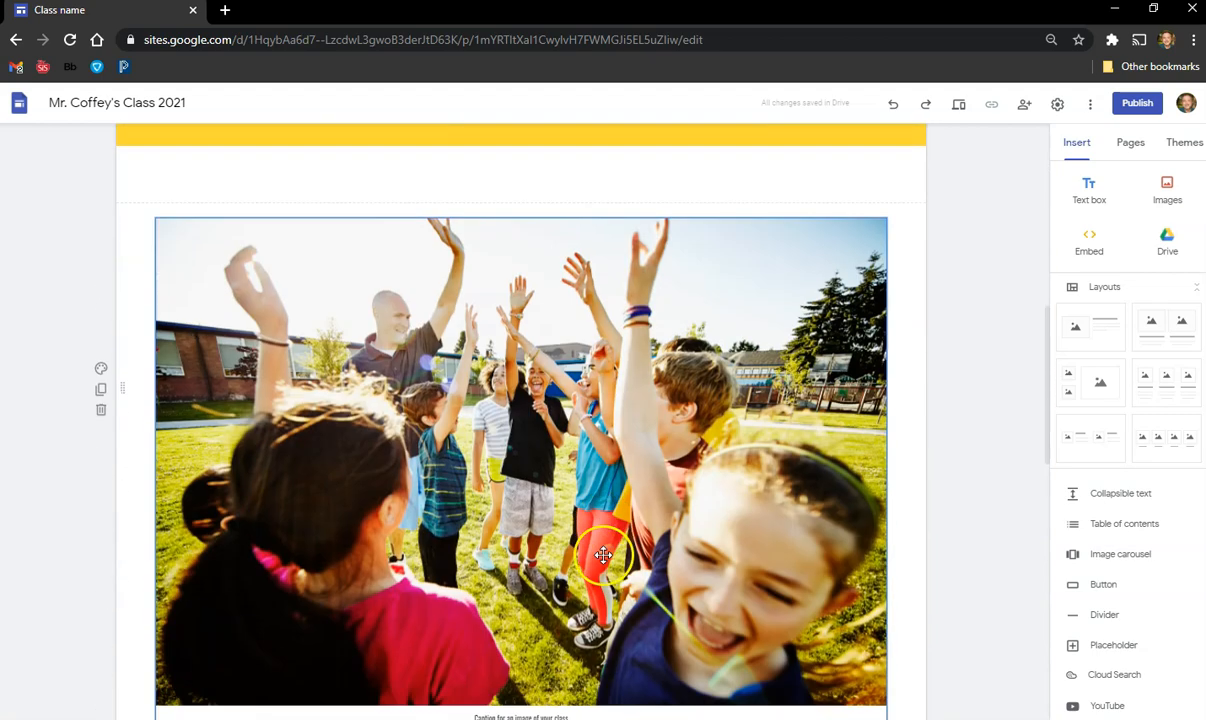
pyautogui.scroll(-9, 562, 486)
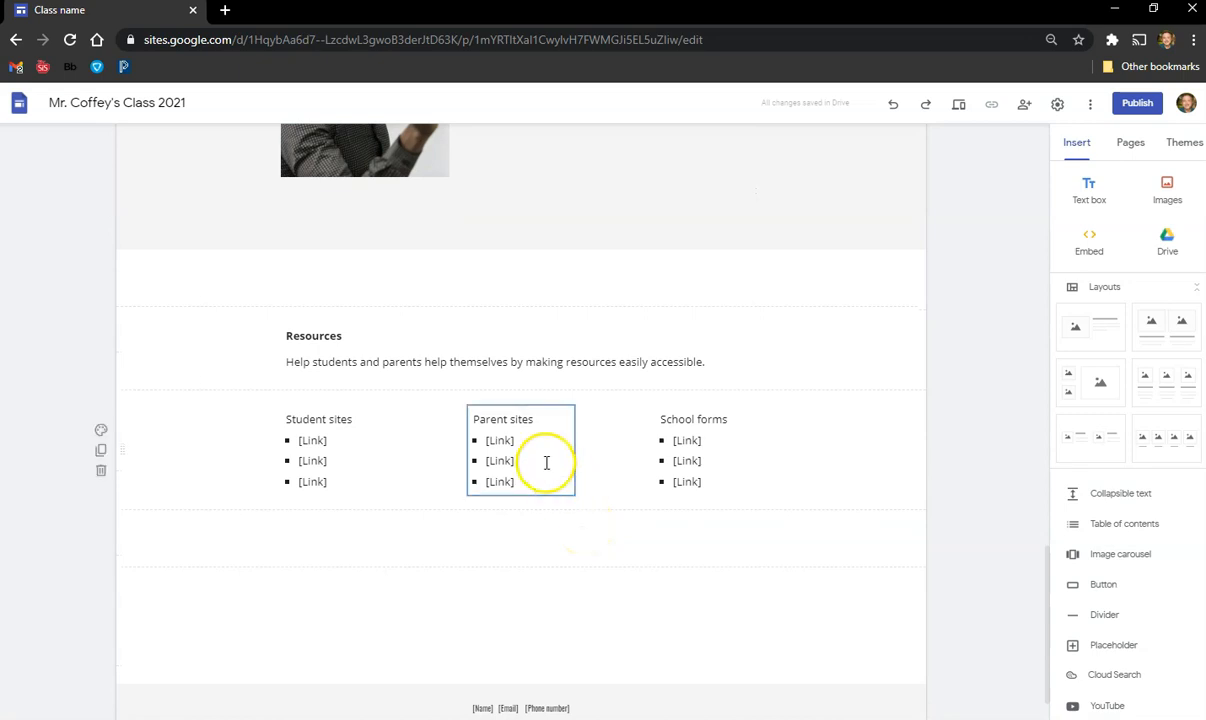
pyautogui.scroll(-1, 615, 505)
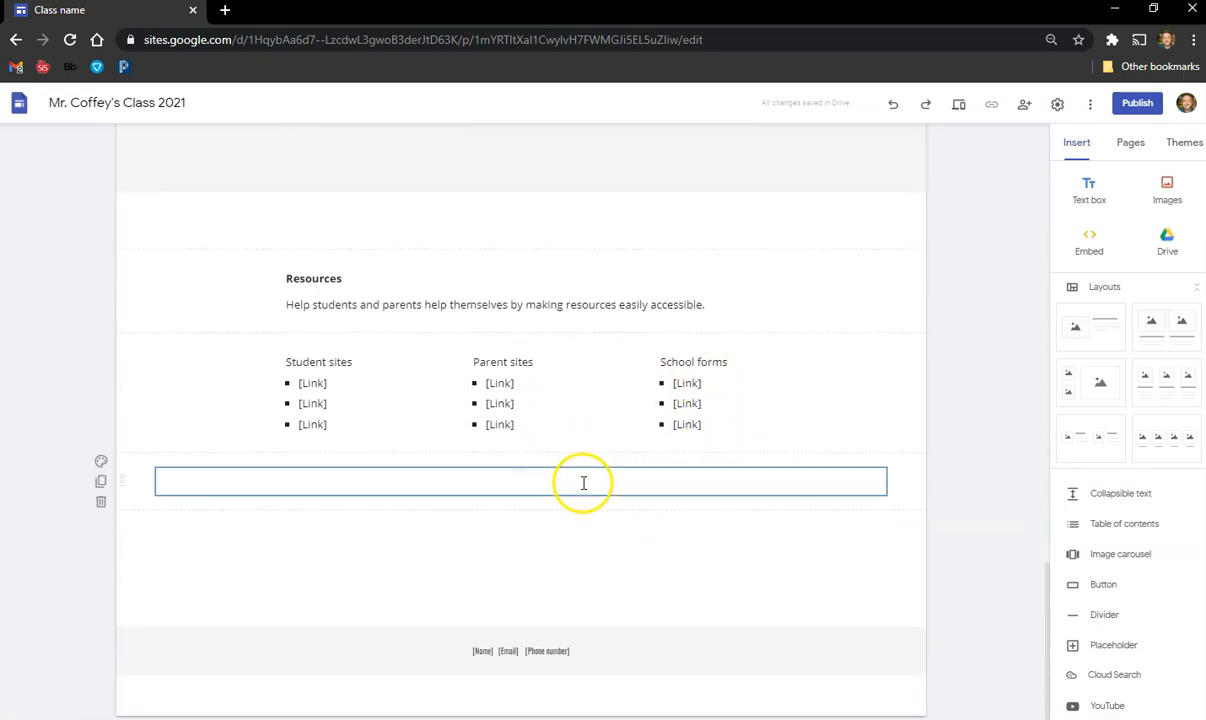
pyautogui.scroll(4, 590, 520)
pyautogui.scroll(8, 595, 530)
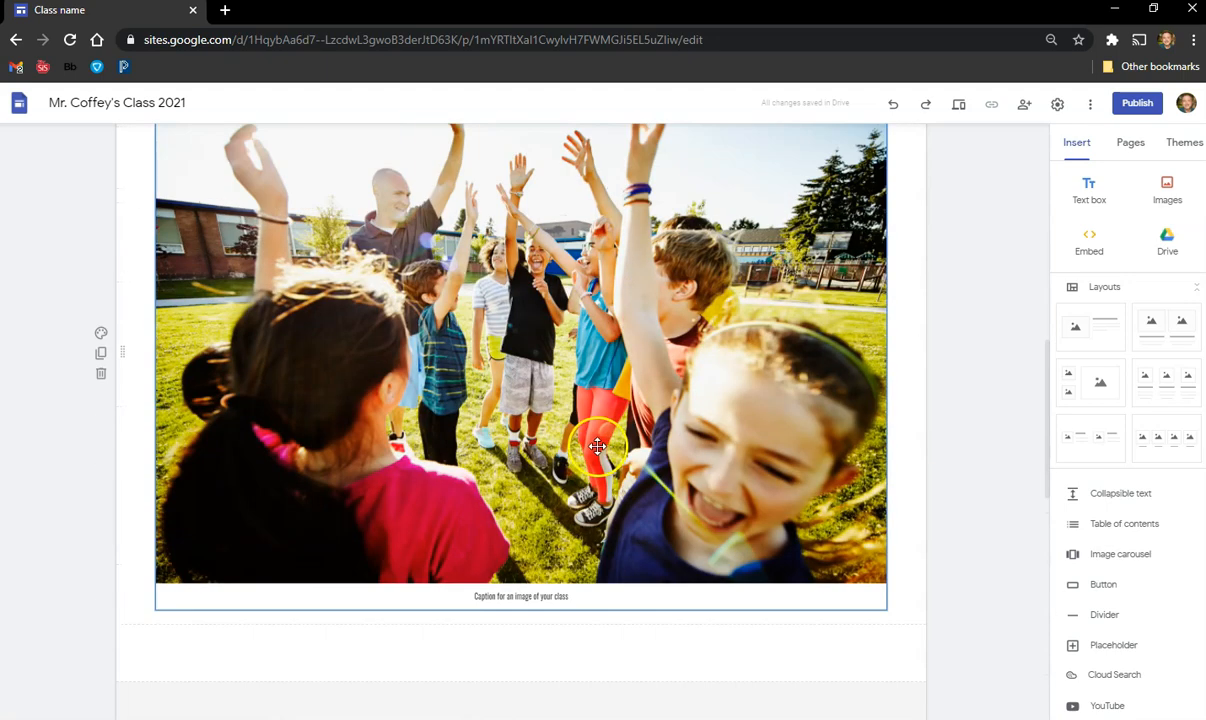
pyautogui.scroll(-2, 585, 497)
pyautogui.scroll(-2, 443, 460)
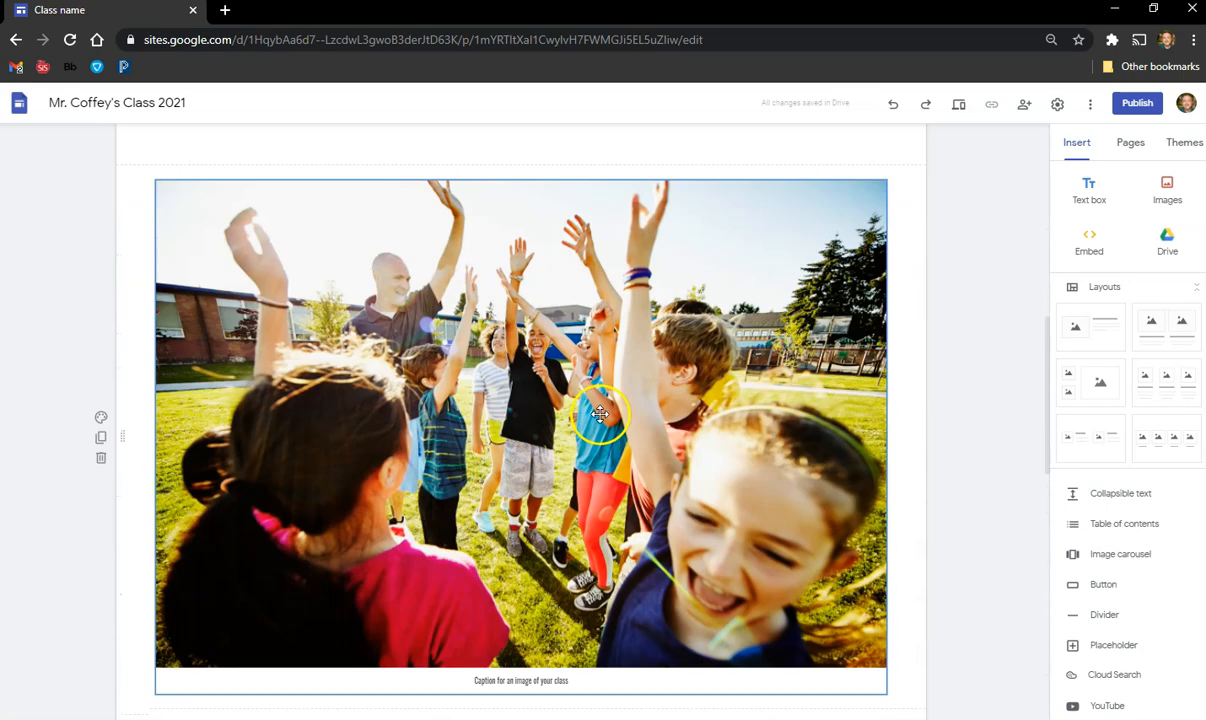
# Try the Emphasis 1 background on the class photo section and change it to Emphasis 2
pyautogui.click(101, 420)
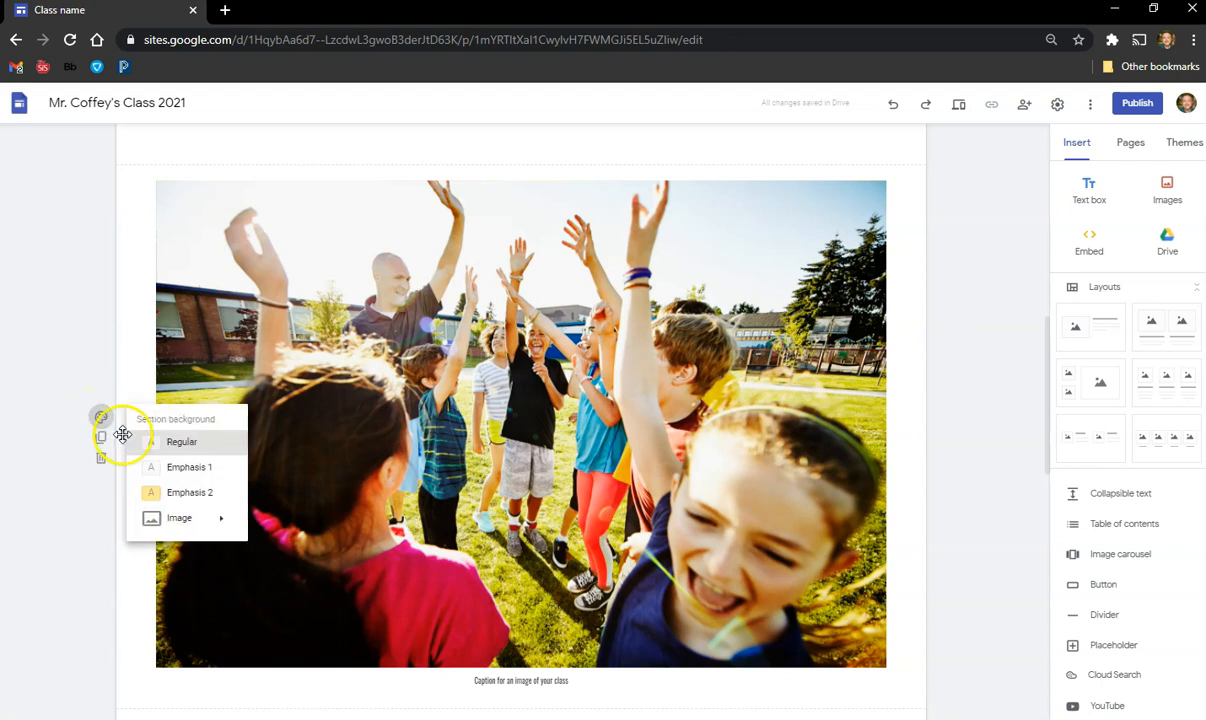
pyautogui.click(171, 469)
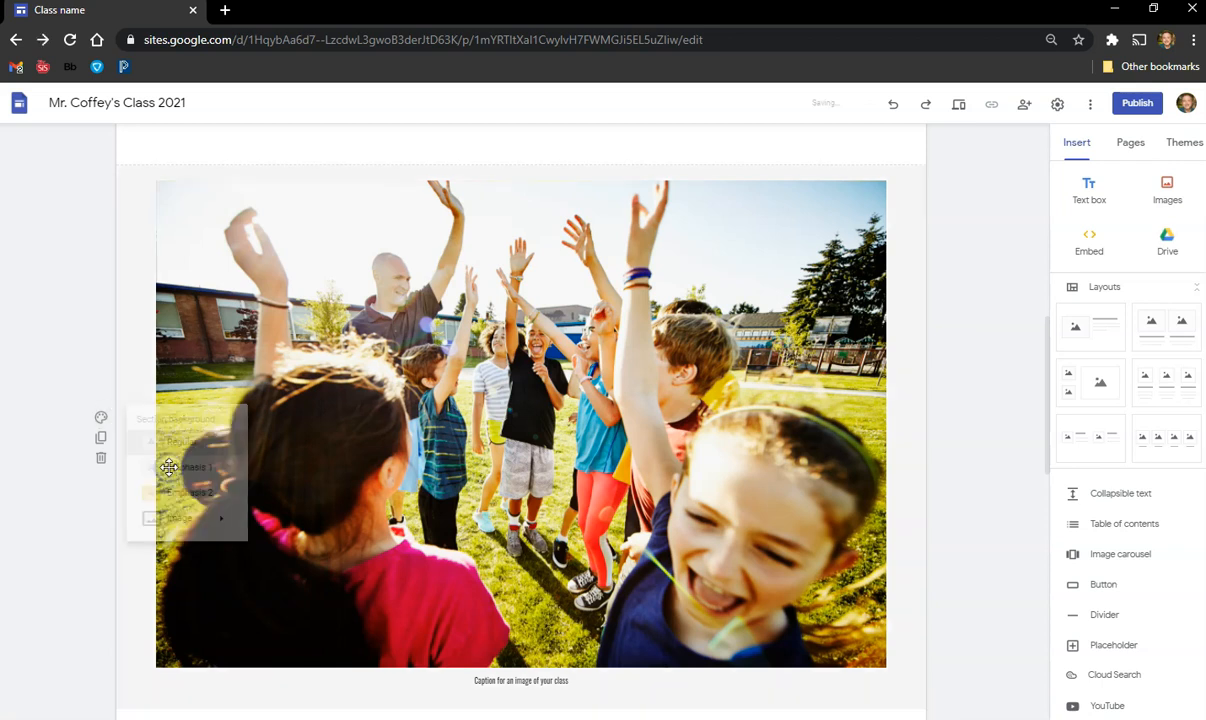
pyautogui.click(101, 420)
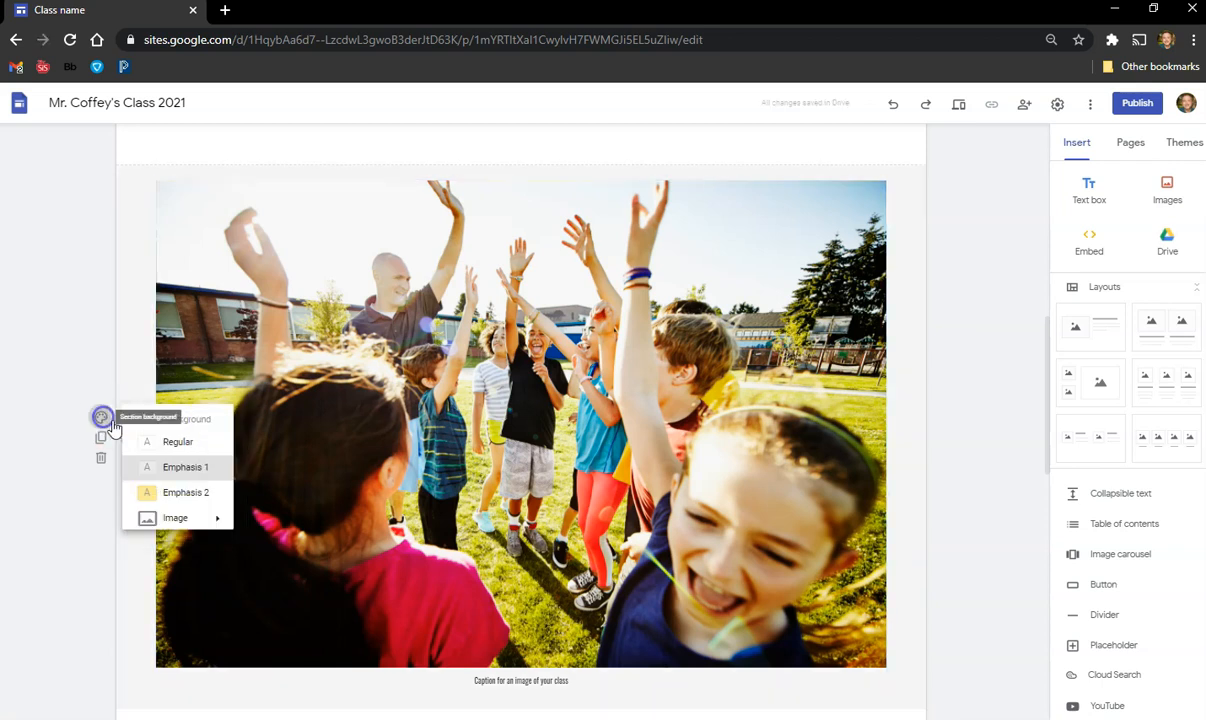
pyautogui.click(171, 492)
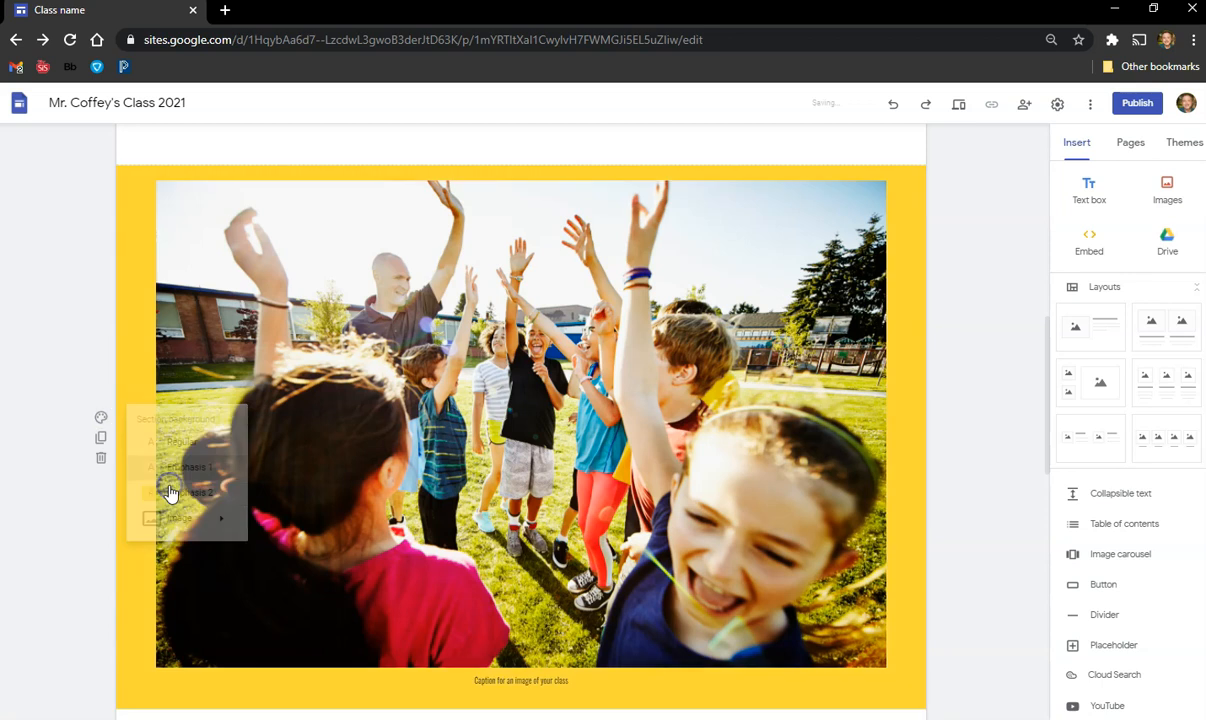
# Set the class photo section's background back to Regular
pyautogui.click(101, 420)
pyautogui.moveTo(178, 518)
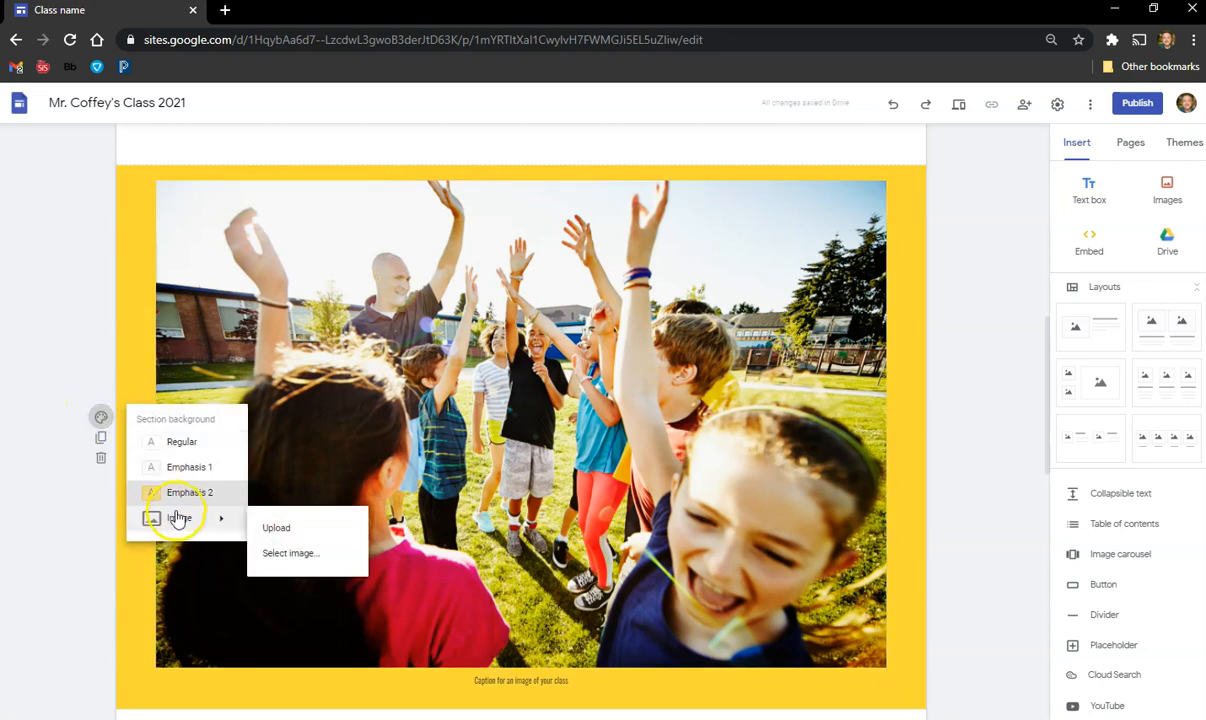
pyautogui.click(196, 444)
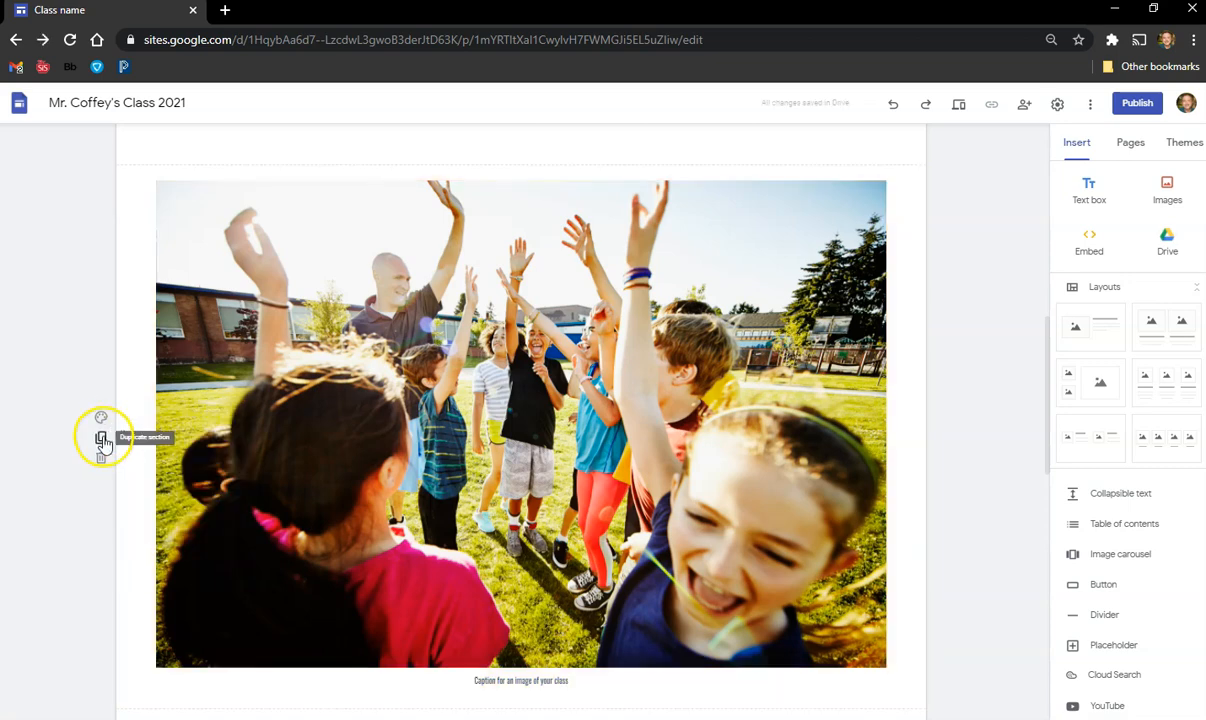
# Duplicate the class photo section and delete the copy
pyautogui.click(104, 439)
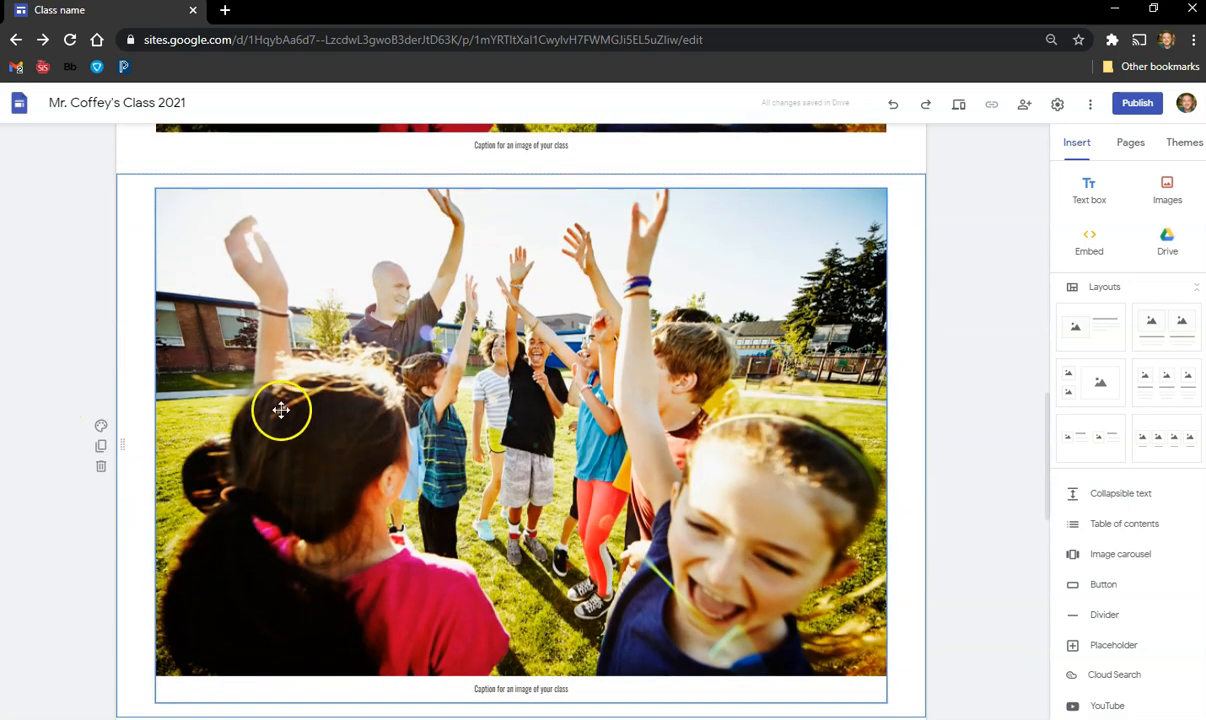
pyautogui.scroll(-2, 410, 405)
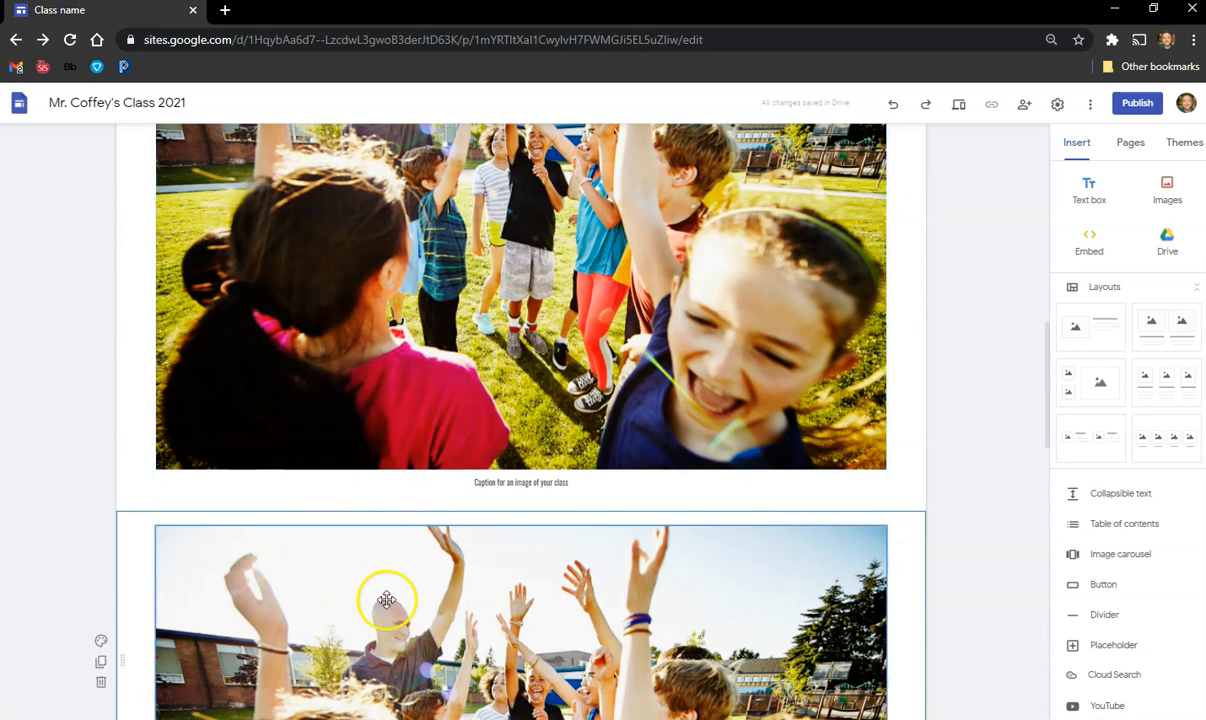
pyautogui.scroll(-2, 360, 580)
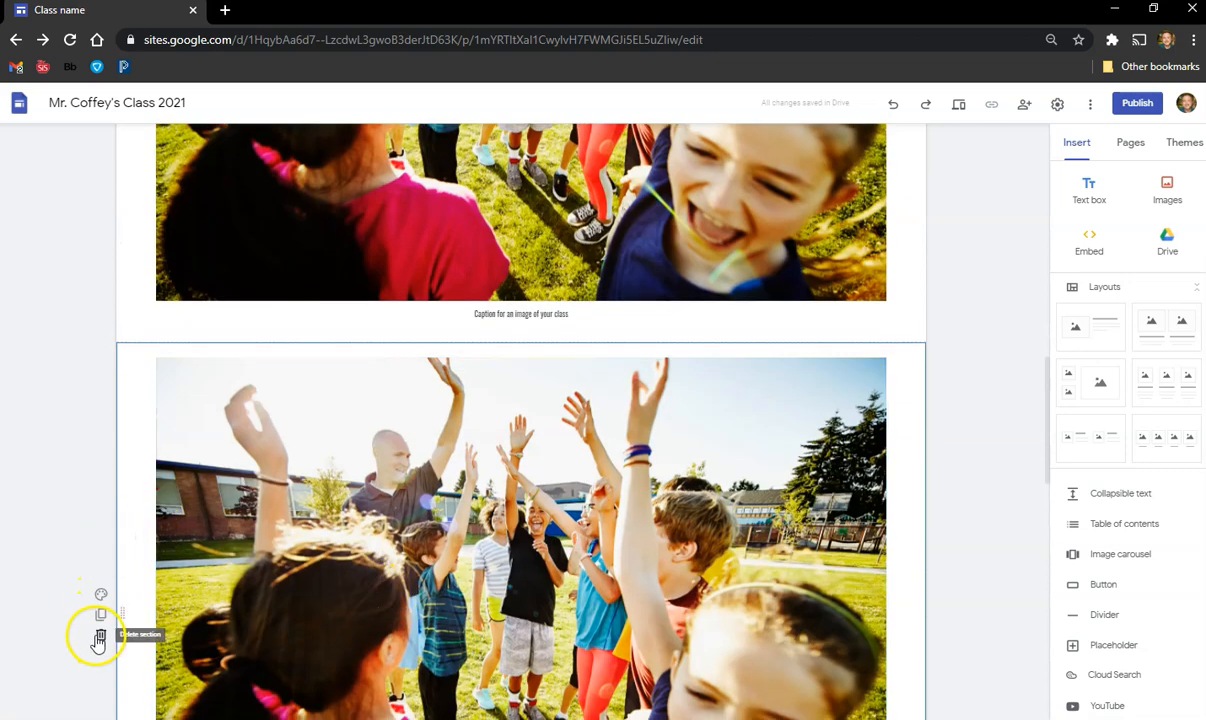
pyautogui.click(101, 637)
# Move the class photo section up so it sits directly below the class overview section
pyautogui.scroll(2, 129, 586)
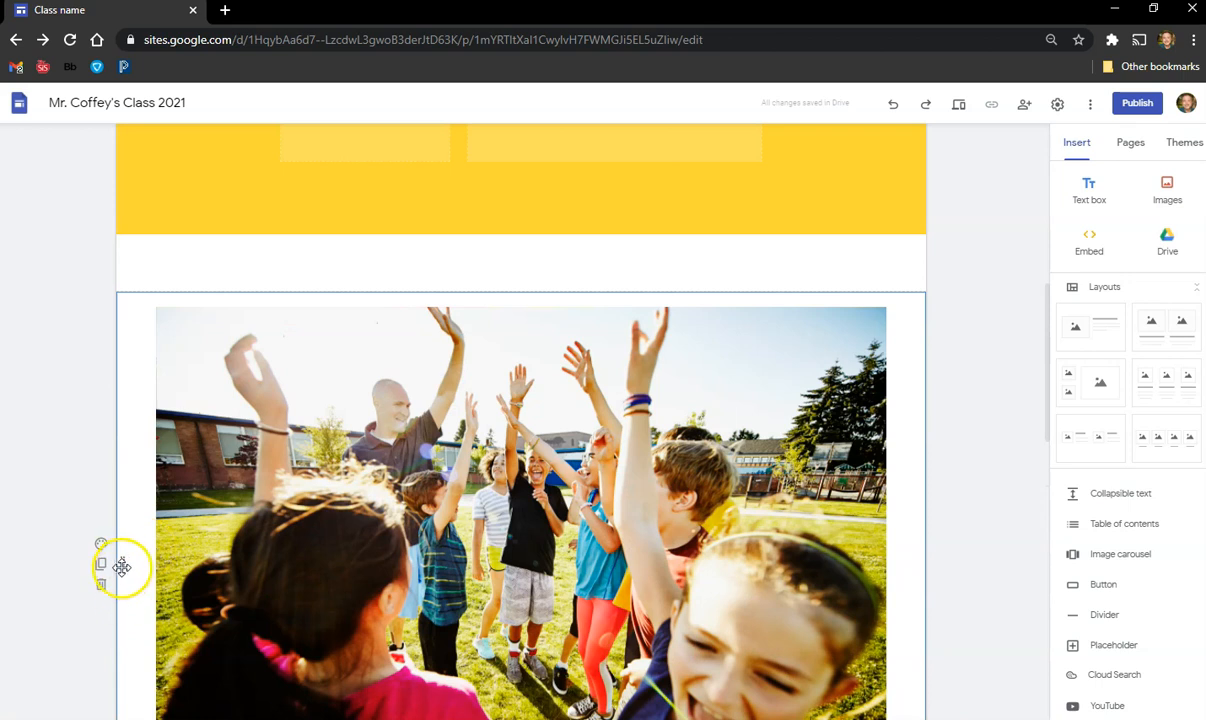
pyautogui.moveTo(124, 562); pyautogui.dragTo(237, 464)
pyautogui.scroll(-4, 257, 521)
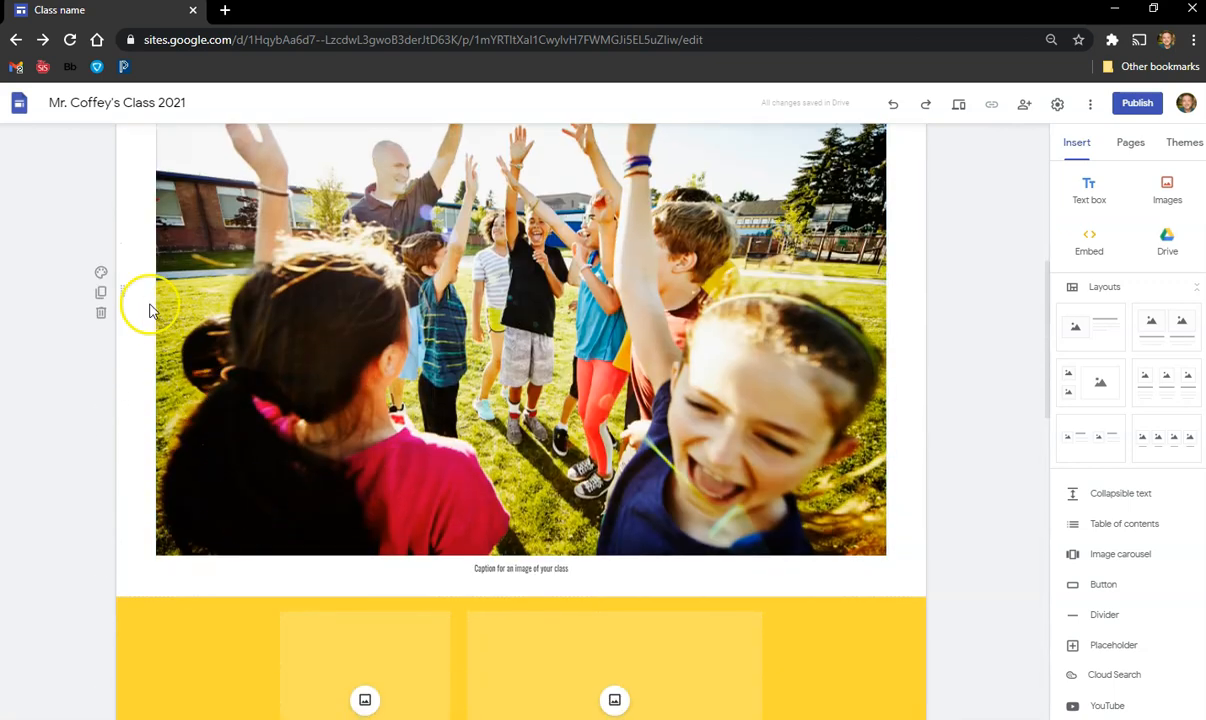
pyautogui.scroll(2, 285, 457)
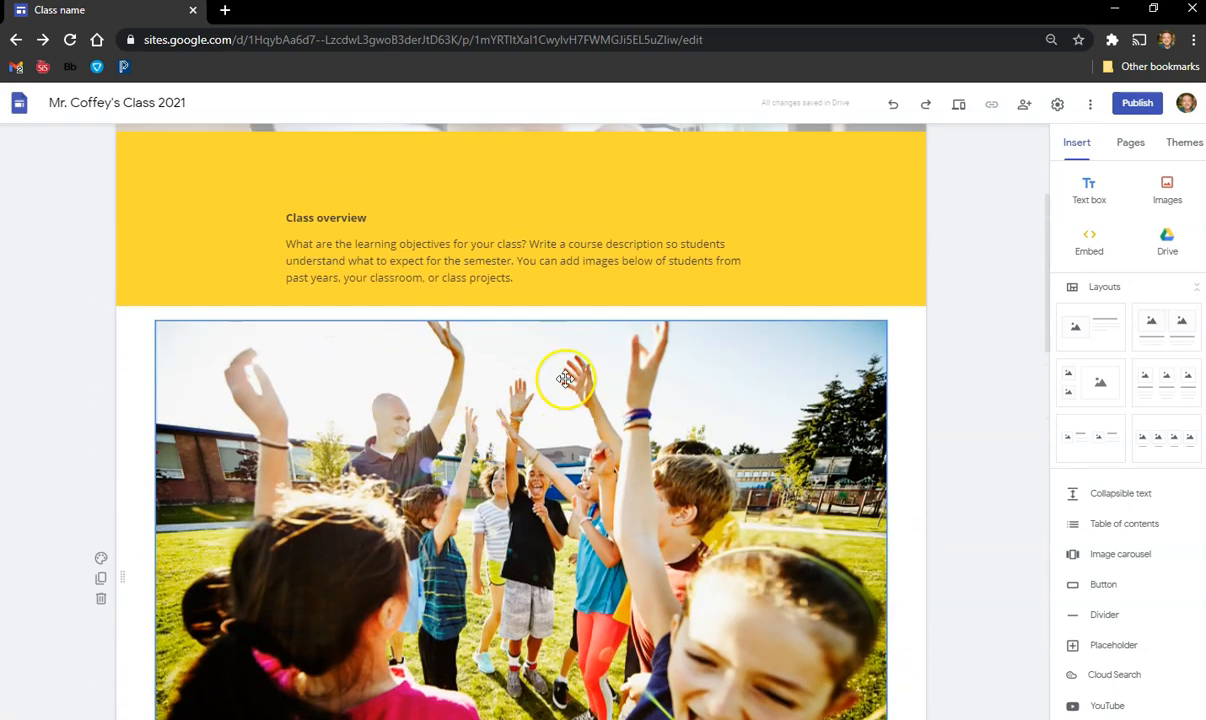
# Narrow the class photo to about two fifths of its original width and move the class overview text into the space beside it
pyautogui.click(628, 431)
pyautogui.scroll(-1, 640, 470)
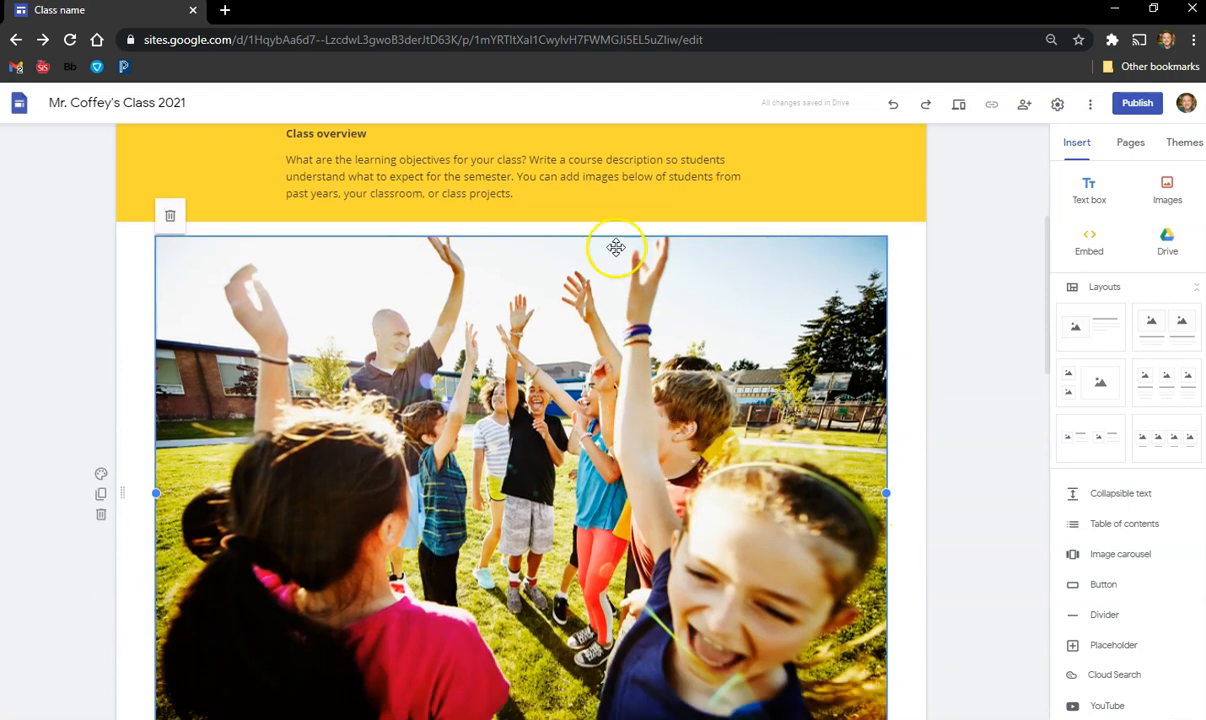
pyautogui.click(602, 191)
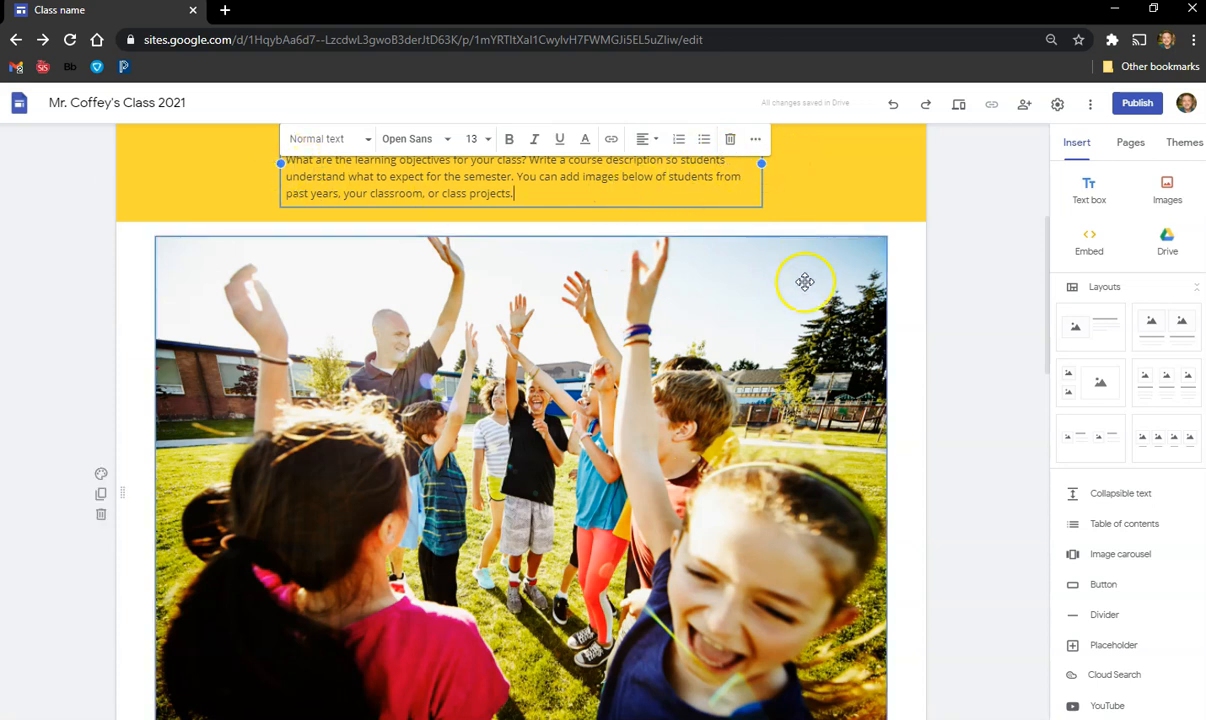
pyautogui.moveTo(887, 493); pyautogui.dragTo(441, 494)
pyautogui.click(358, 184)
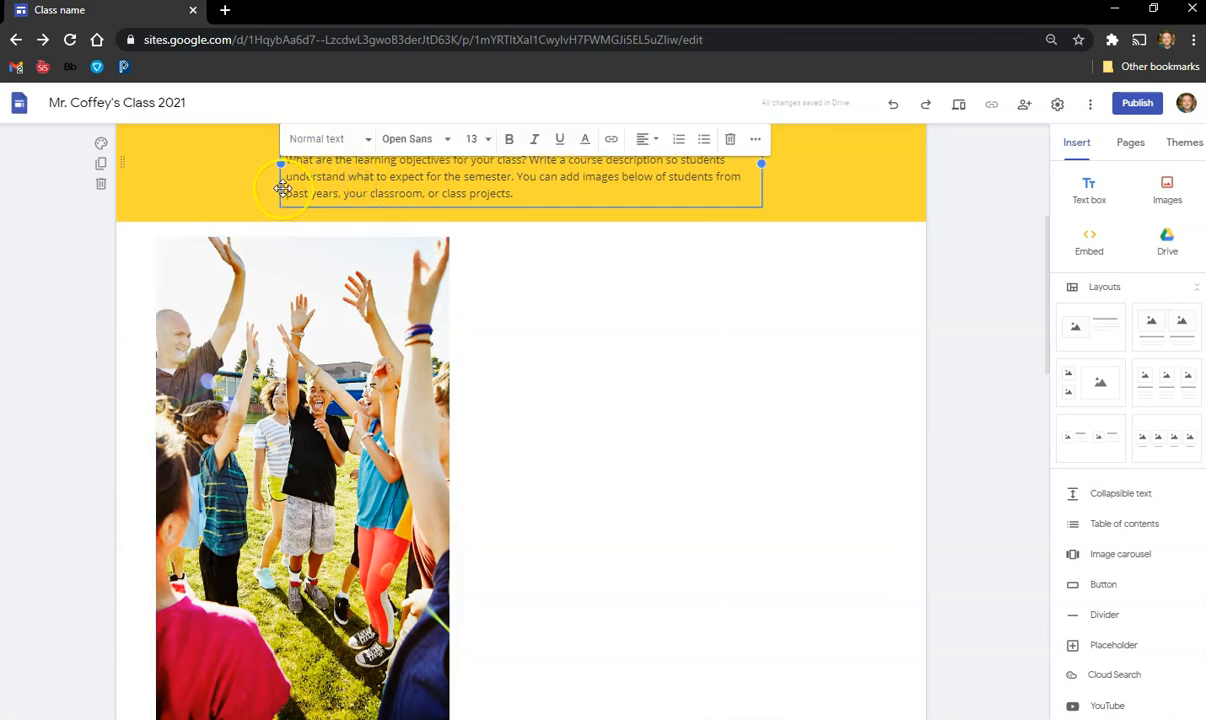
pyautogui.moveTo(345, 233); pyautogui.dragTo(510, 367)
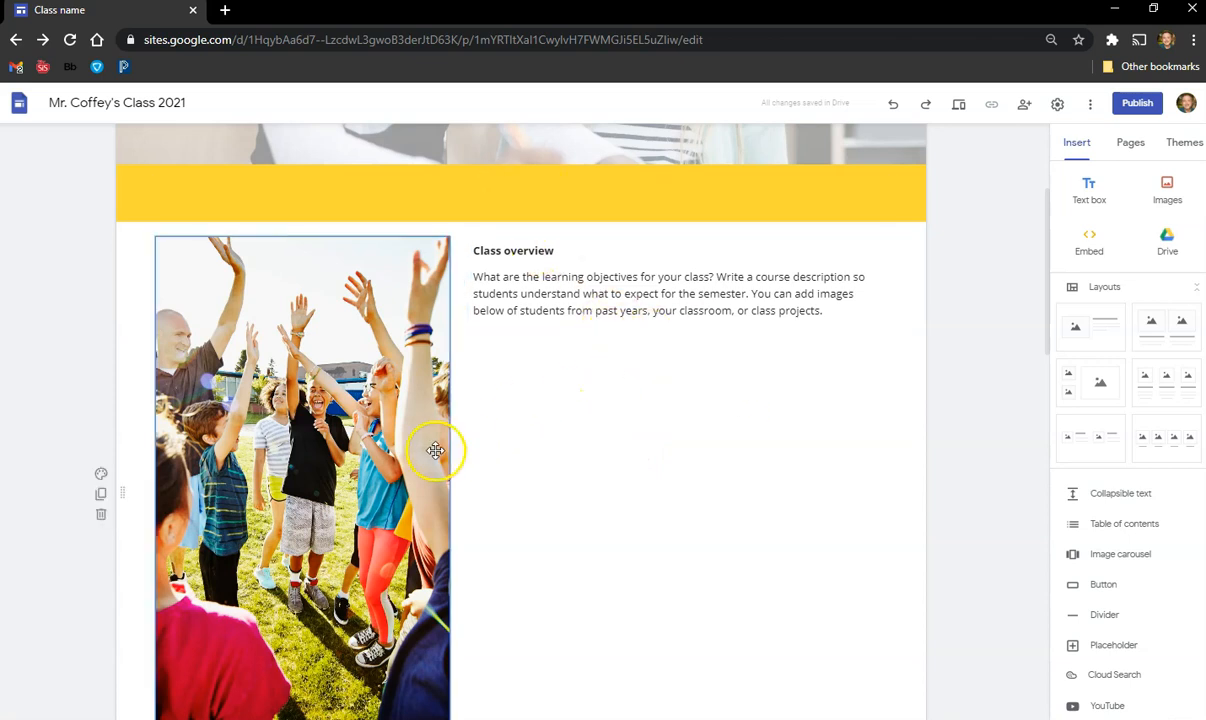
# Shift the class photo to the right within its crop frame so the teacher is well inside the visible area, and apply the crop
pyautogui.scroll(-1, 340, 430)
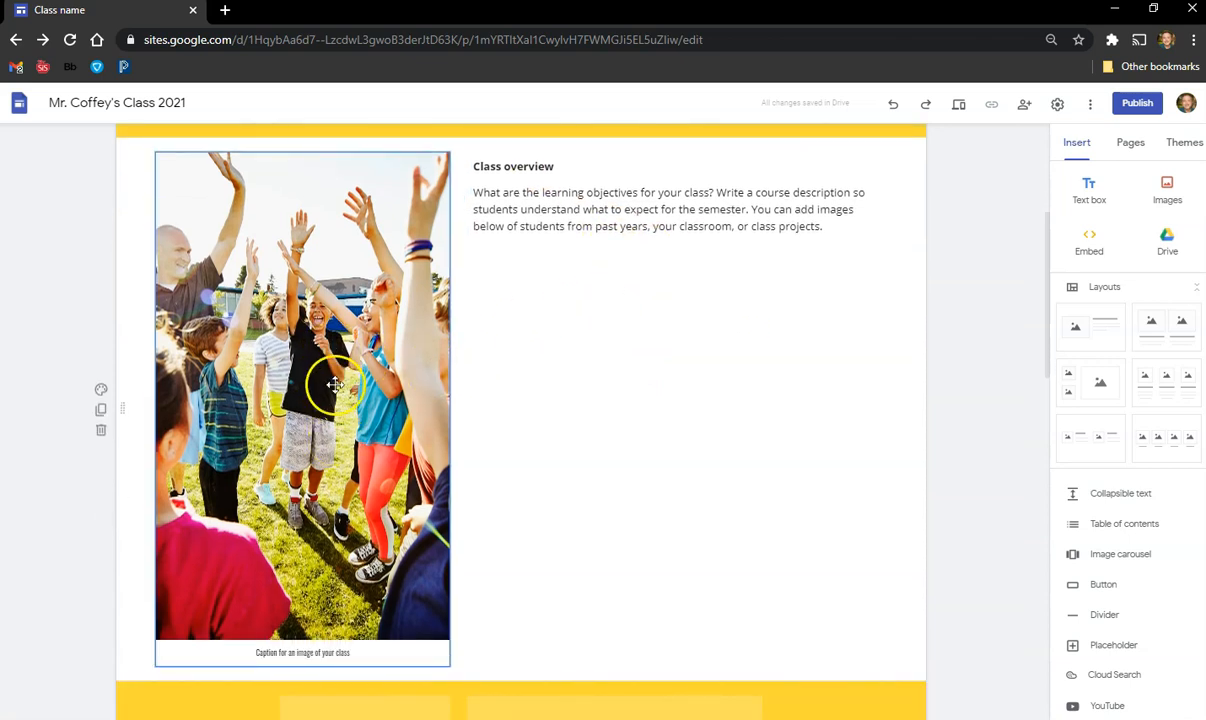
pyautogui.doubleClick(325, 325)
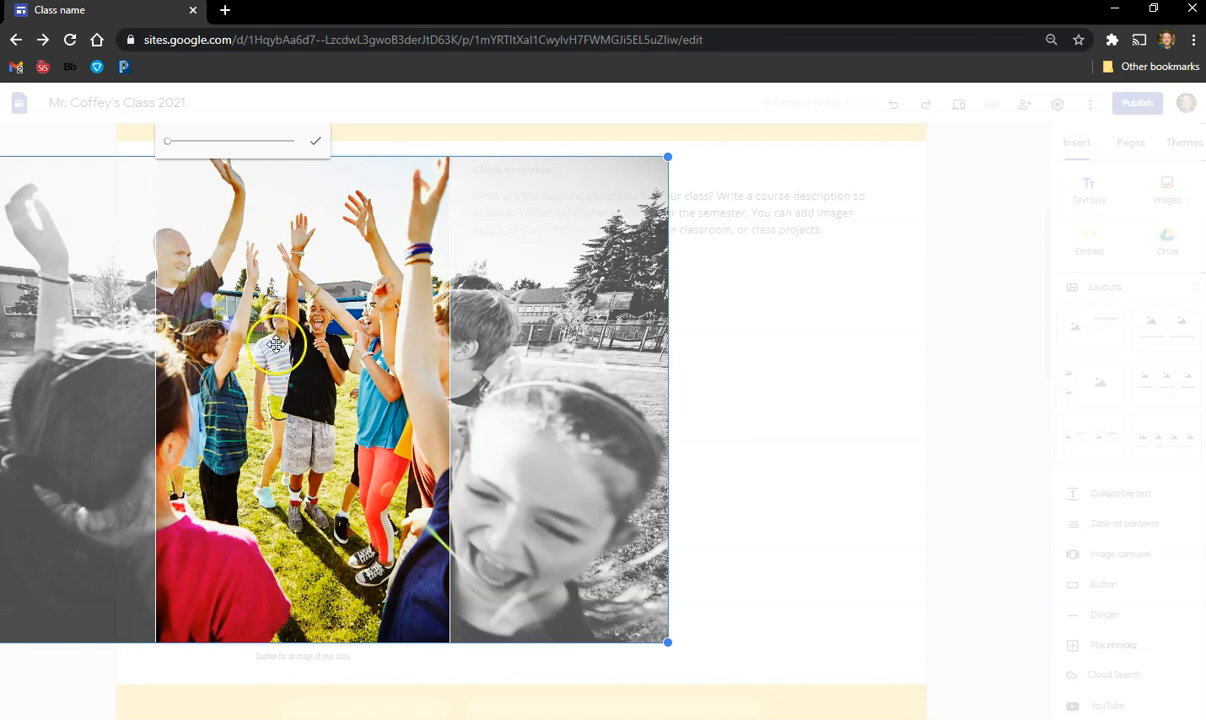
pyautogui.moveTo(240, 335); pyautogui.dragTo(304, 372)
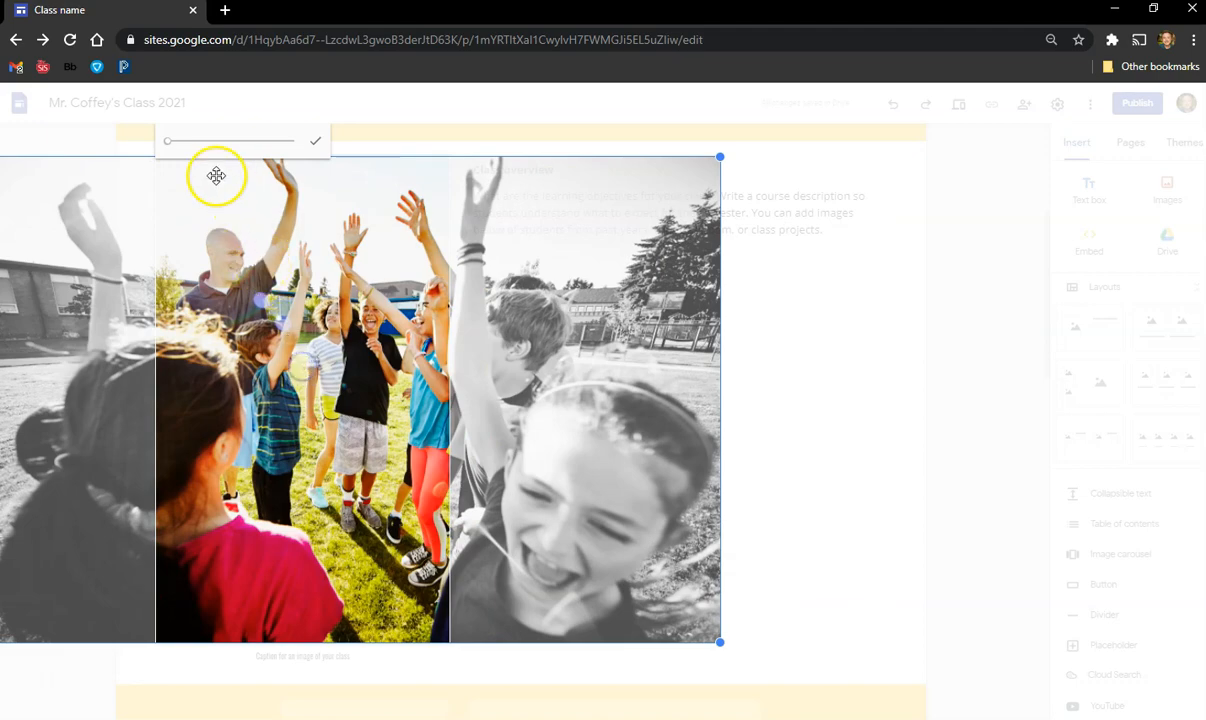
pyautogui.moveTo(168, 152); pyautogui.dragTo(118, 161)
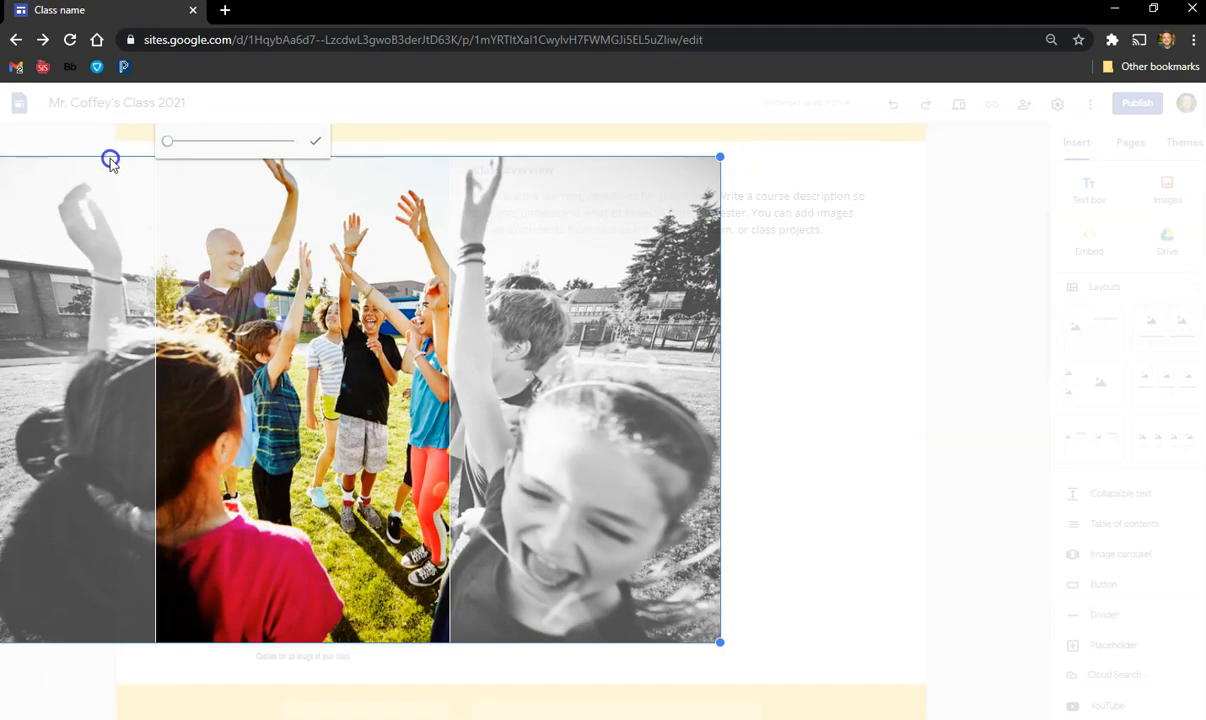
pyautogui.moveTo(269, 320); pyautogui.dragTo(315, 320)
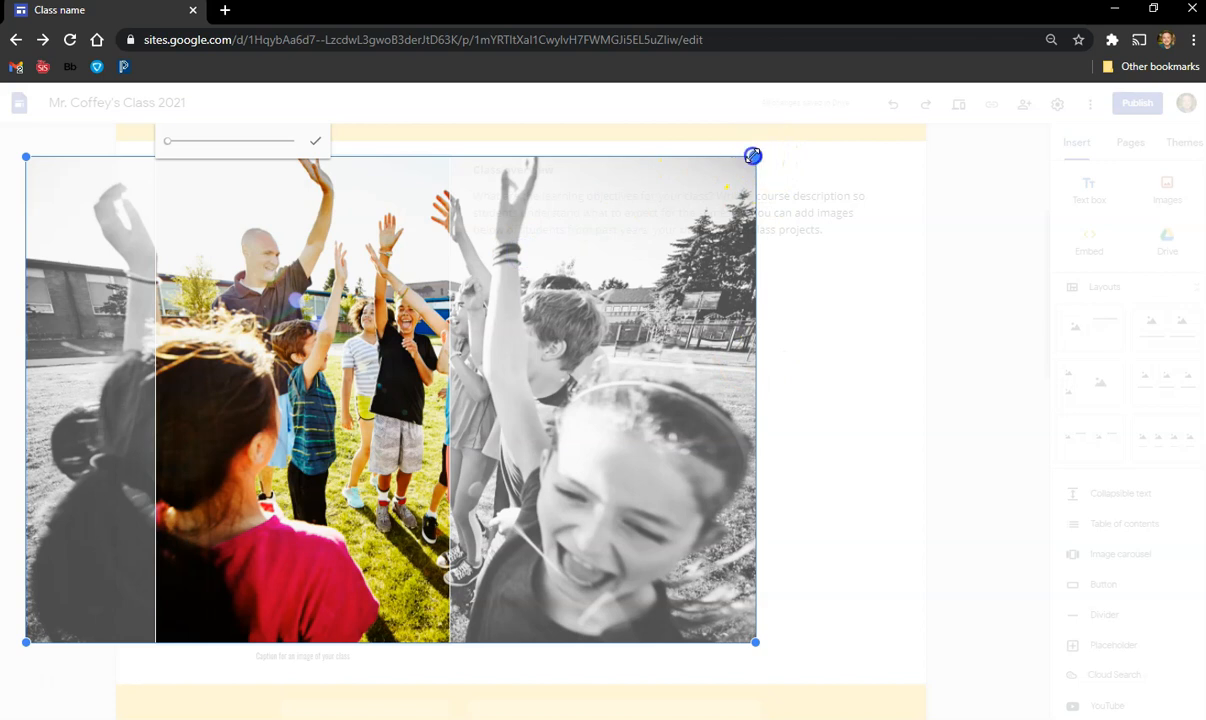
pyautogui.click(824, 337)
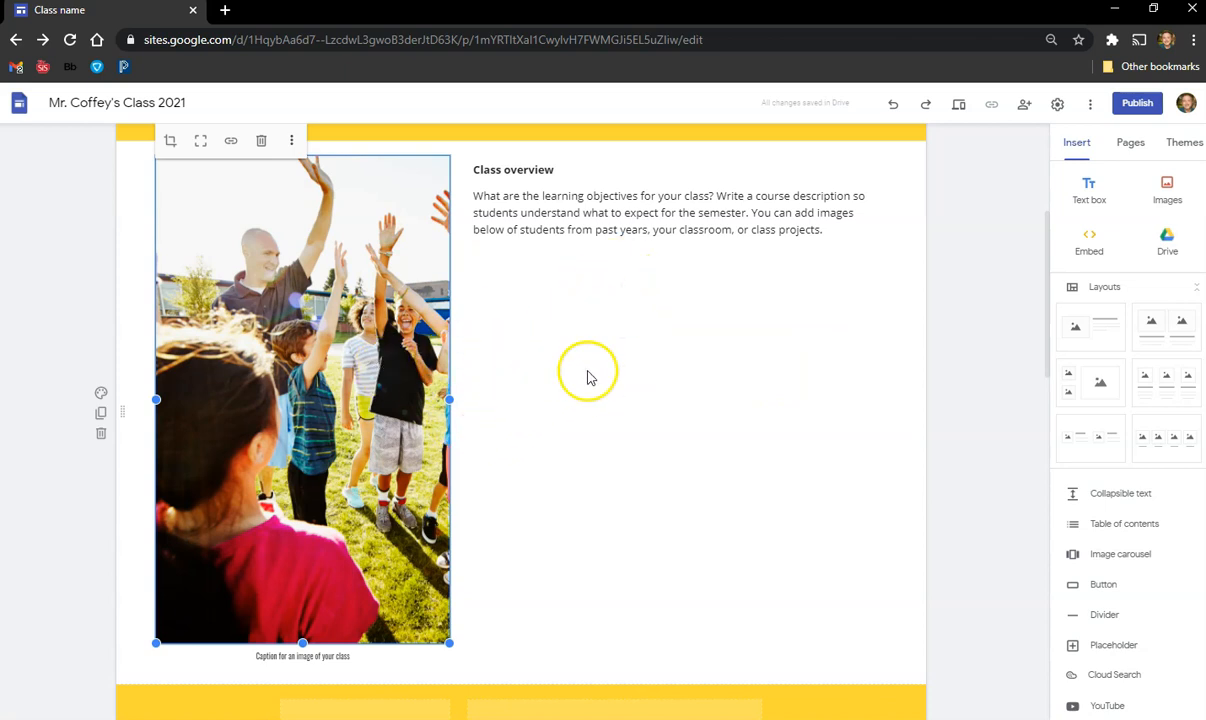
# Insert the three-column image and text layout between the yellow image placeholder section and the About me section
pyautogui.scroll(3, 590, 375)
pyautogui.scroll(1, 575, 428)
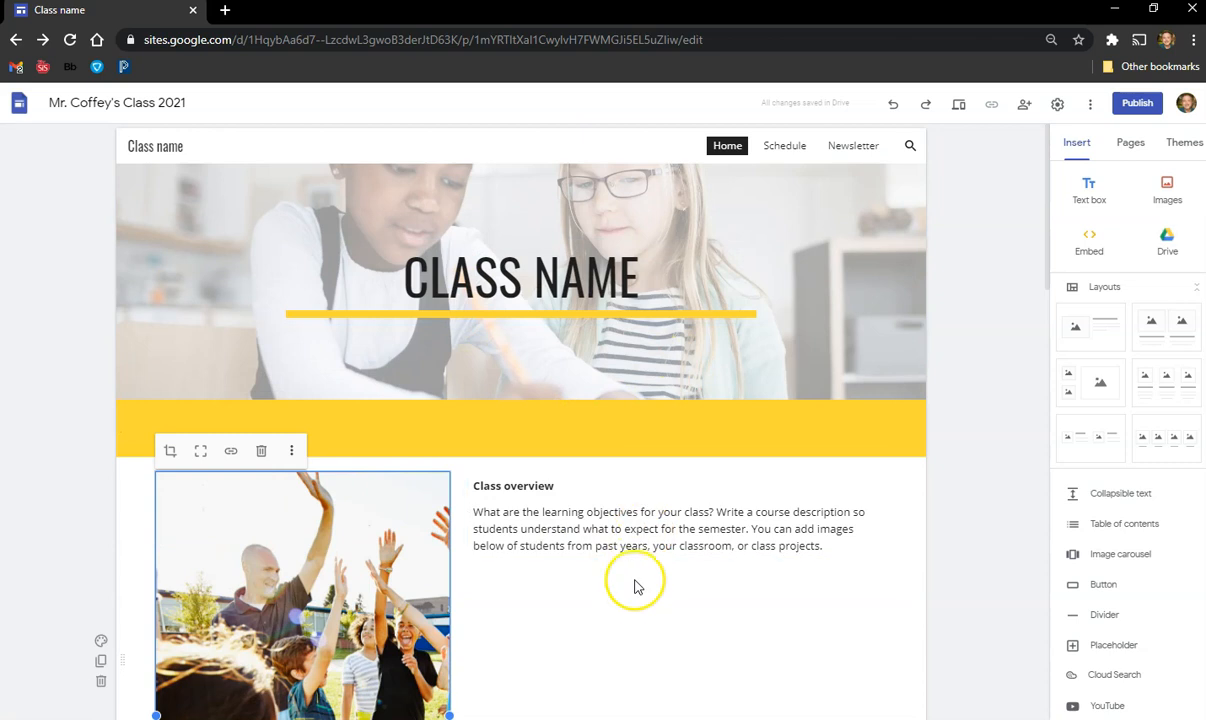
pyautogui.scroll(-3, 635, 575)
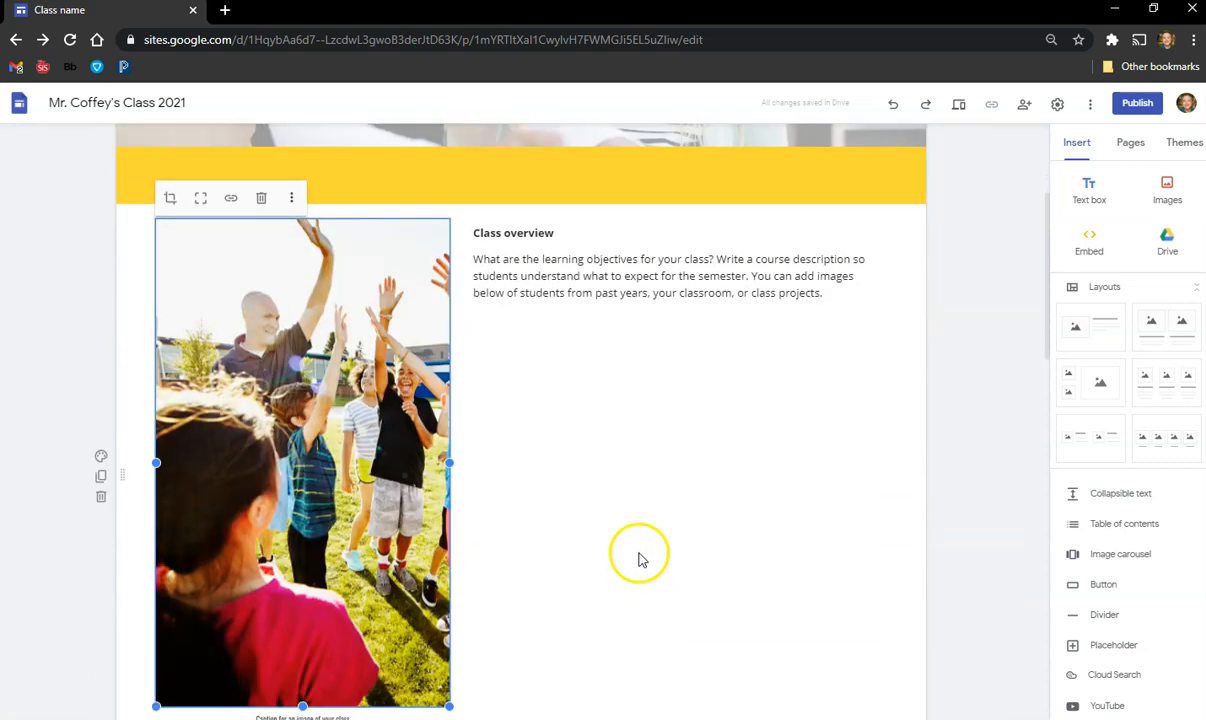
pyautogui.scroll(3, 641, 458)
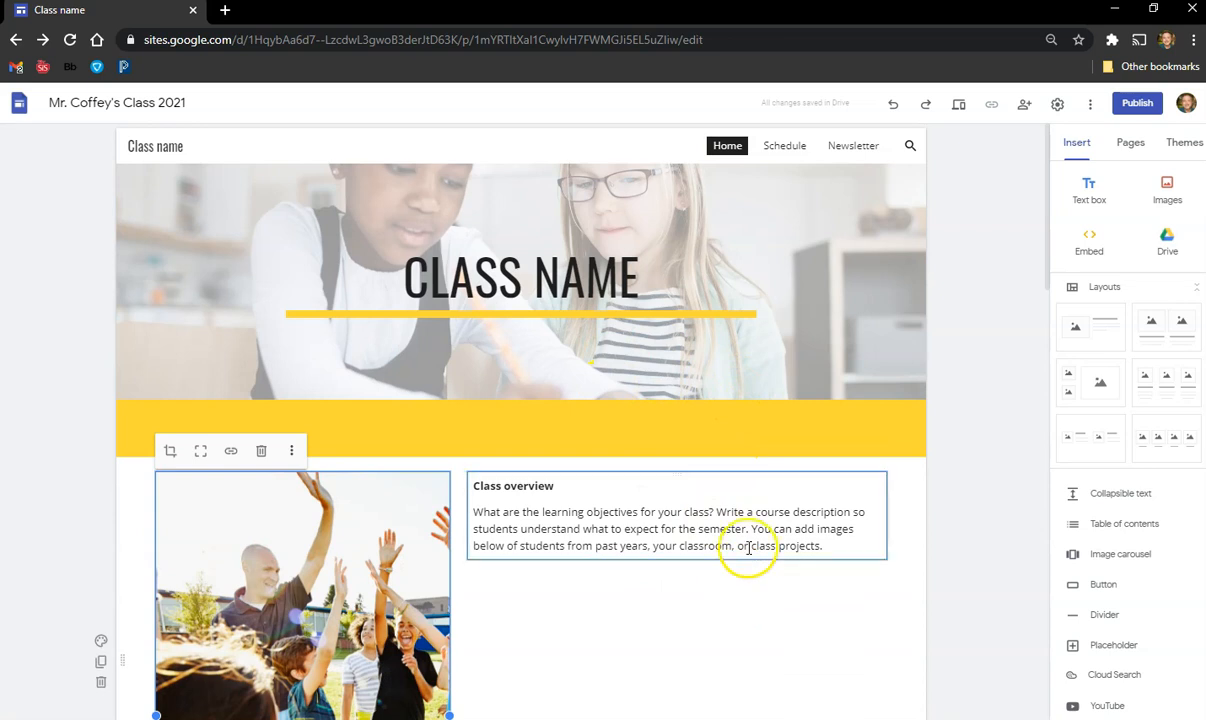
pyautogui.scroll(-5, 520, 558)
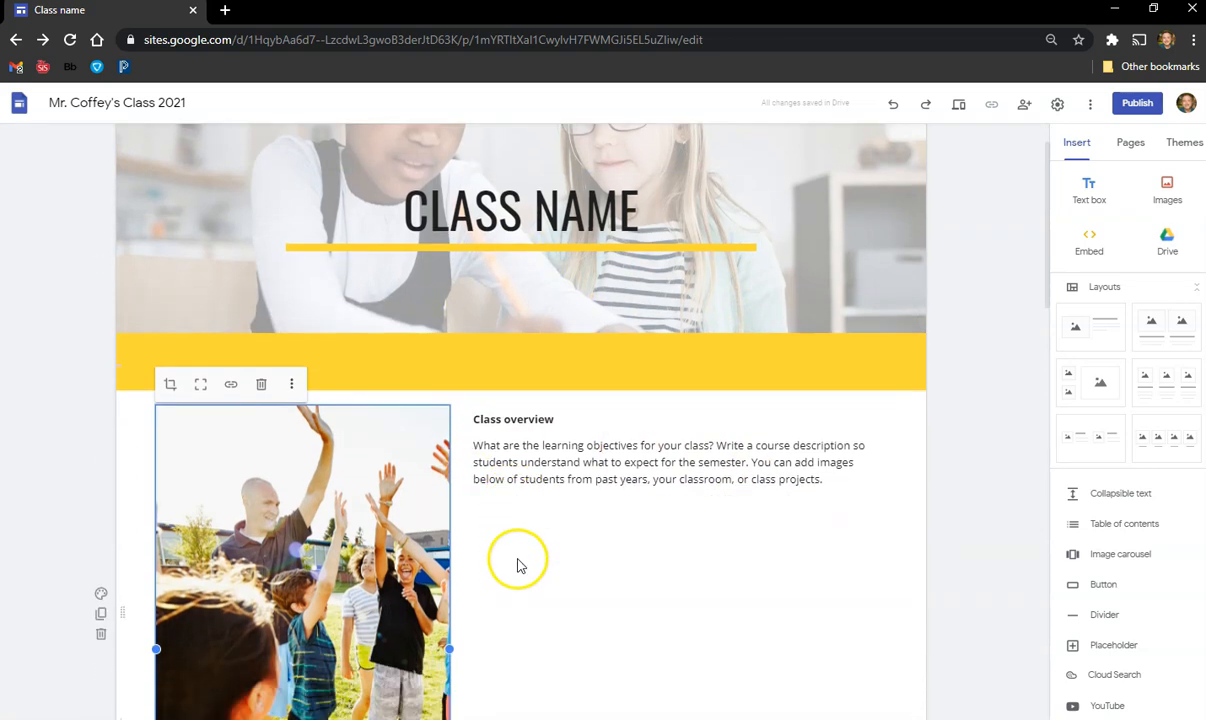
pyautogui.scroll(-3, 520, 557)
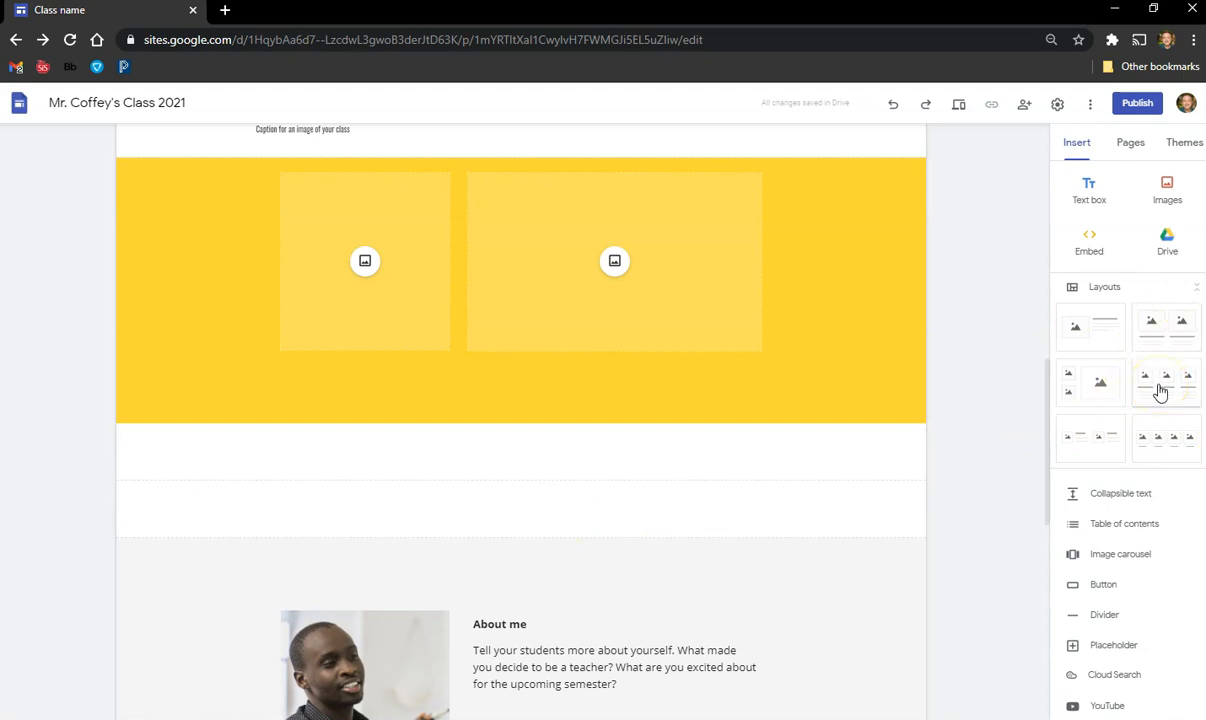
pyautogui.moveTo(1160, 390); pyautogui.dragTo(608, 490)
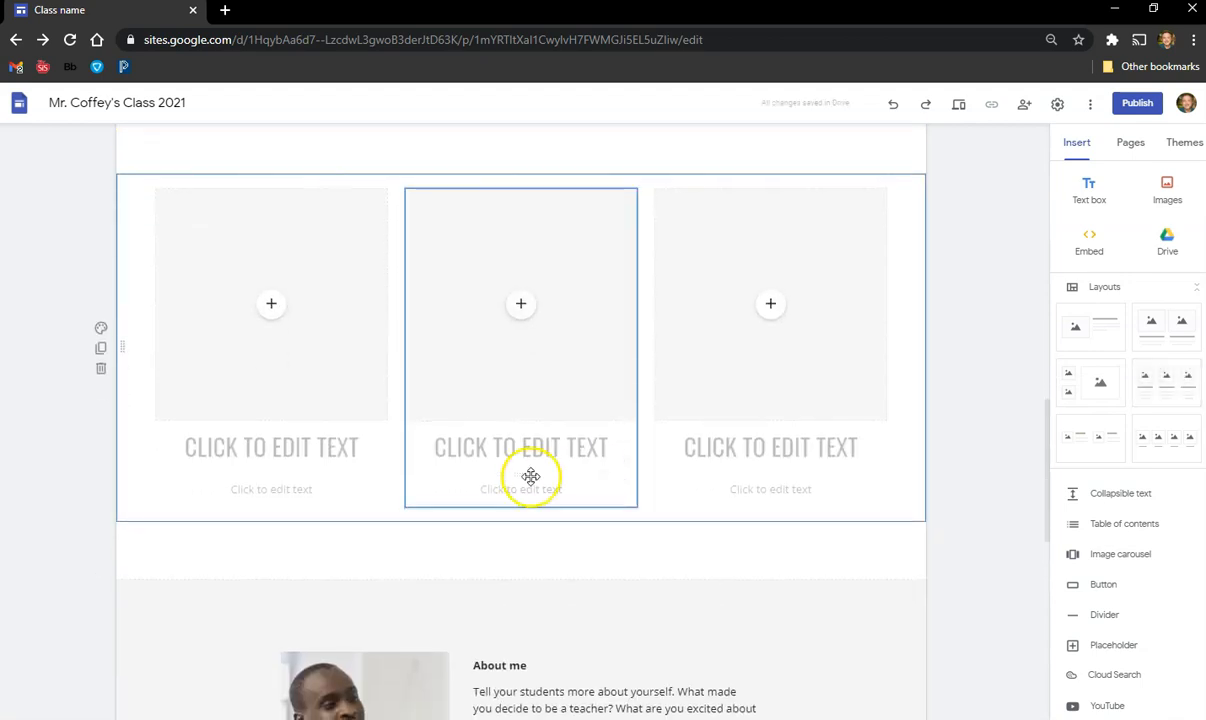
# Title the three columns of the new layout UNIT 1, UNIT 2 and UNIT 3
pyautogui.click(333, 444)
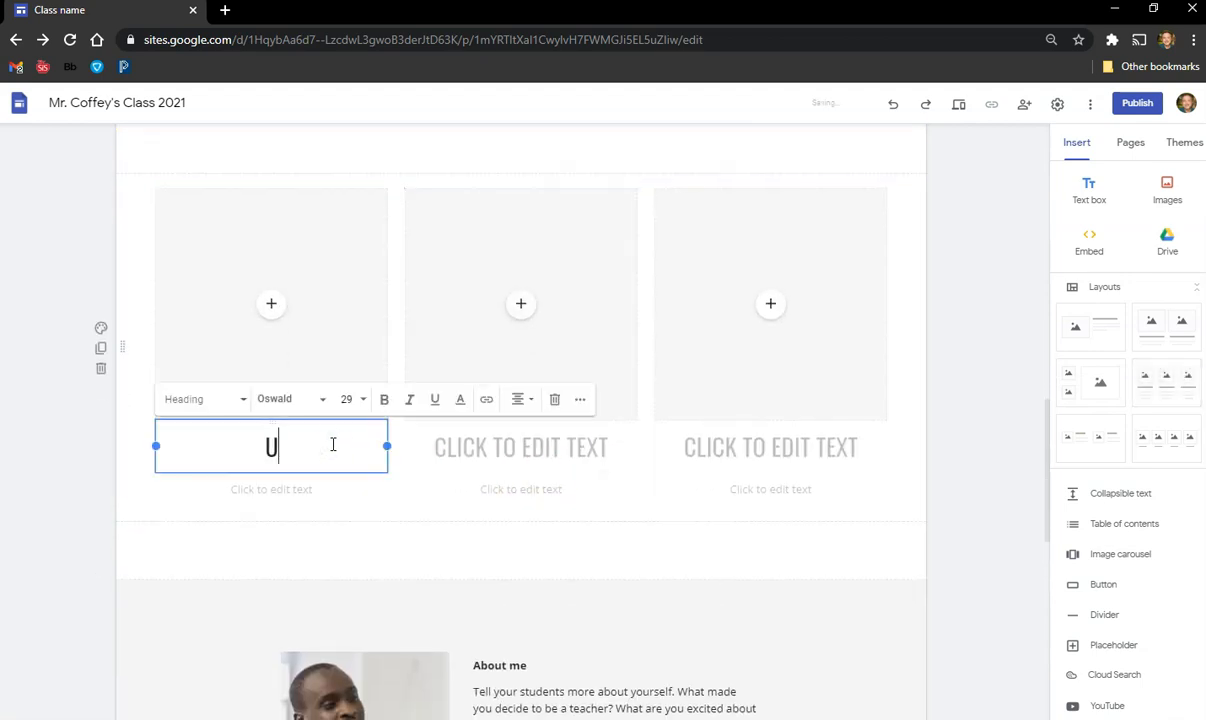
pyautogui.write('UNIT 1')
pyautogui.click(530, 496)
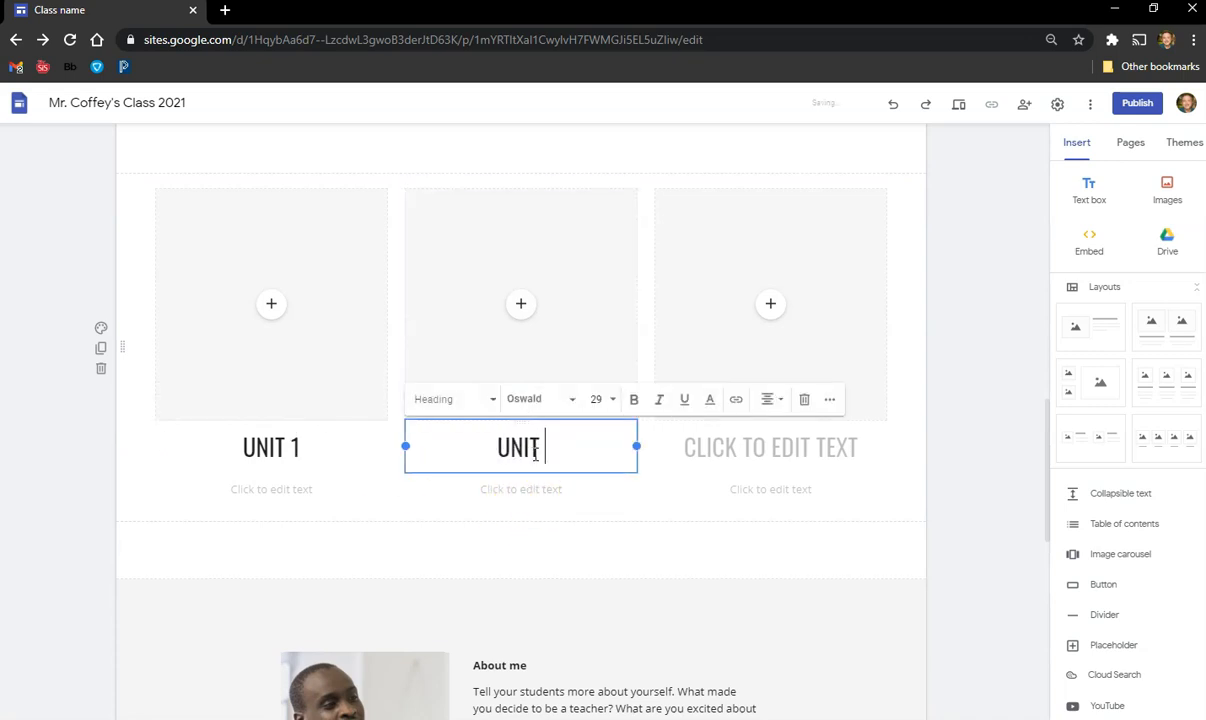
pyautogui.click(718, 438)
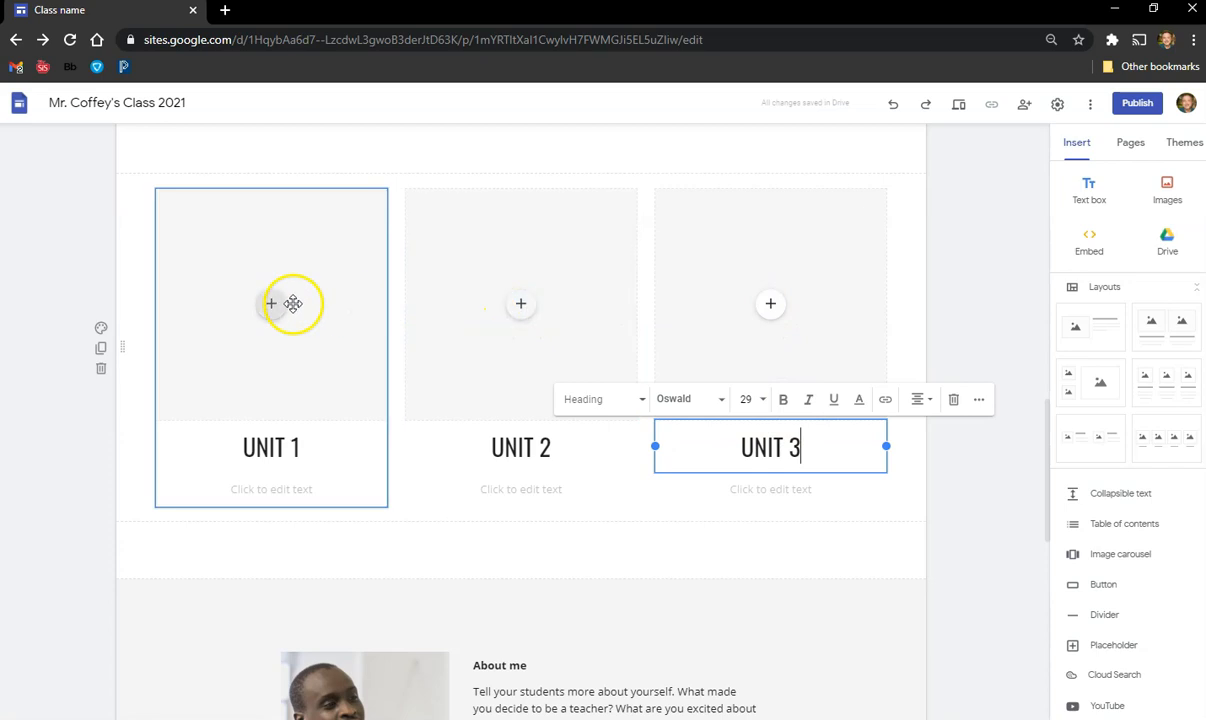
pyautogui.click(268, 490)
pyautogui.click(487, 492)
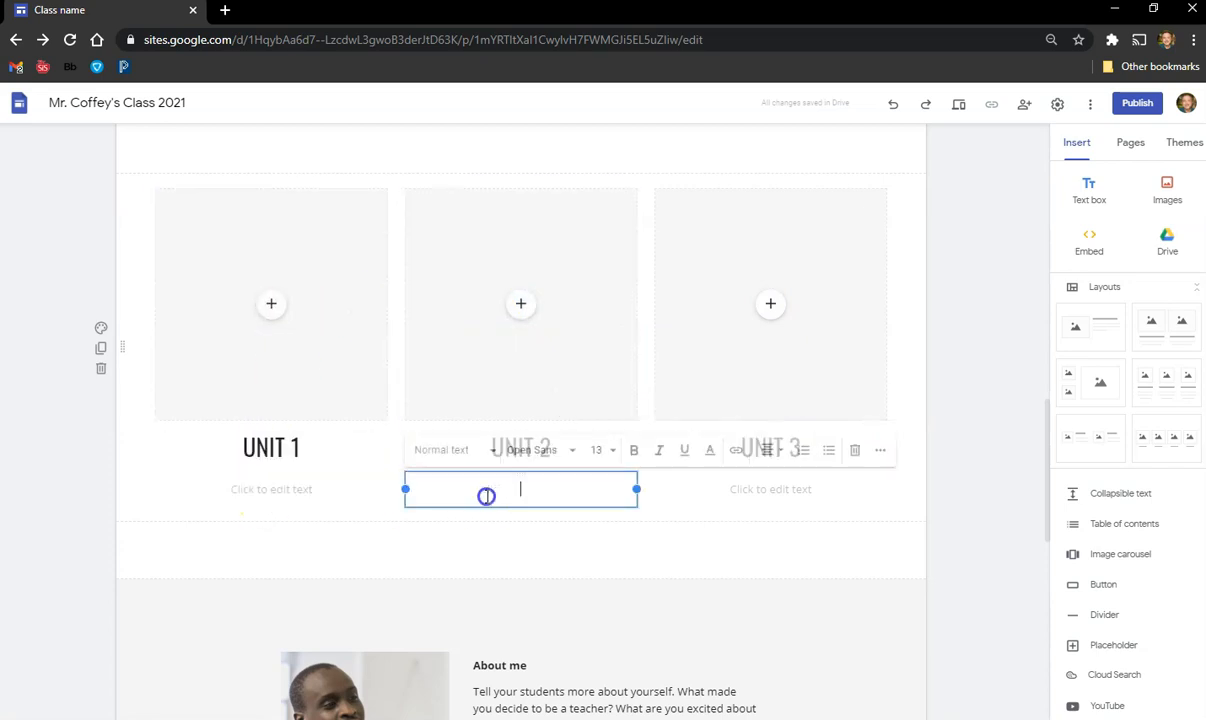
pyautogui.click(751, 493)
pyautogui.click(971, 363)
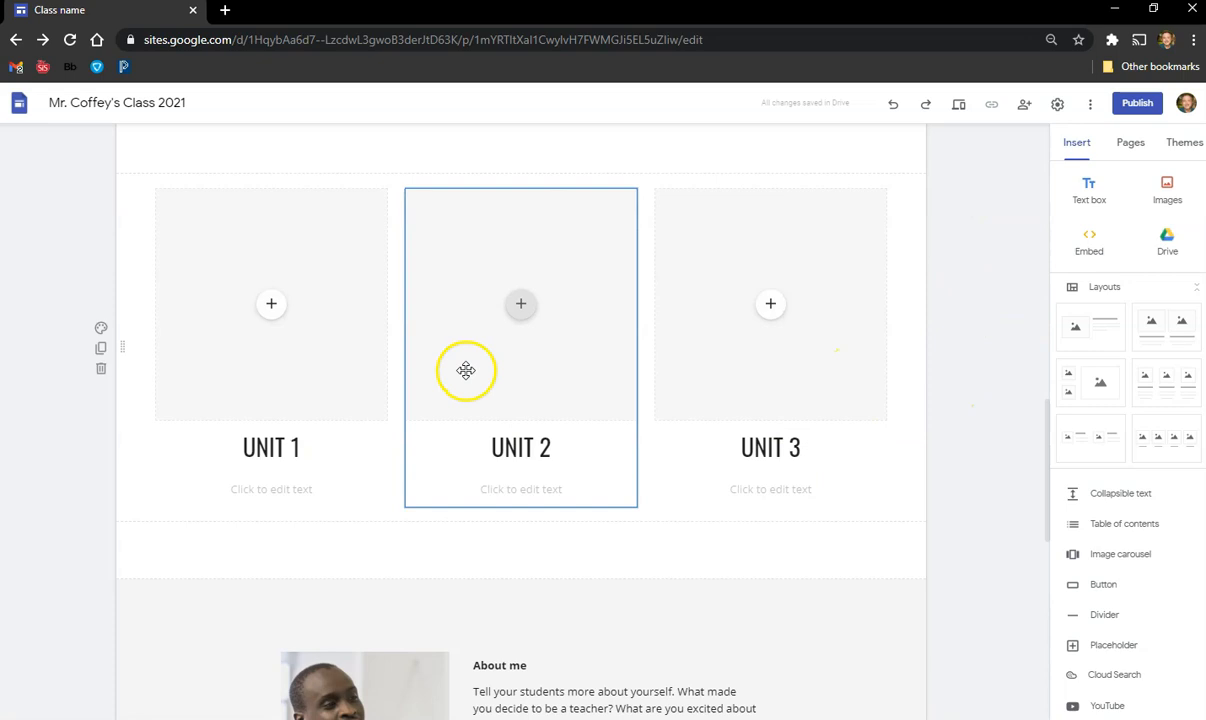
# Open the site's Schedule page and look through its header, calendar and remaining template sections
pyautogui.click(1136, 150)
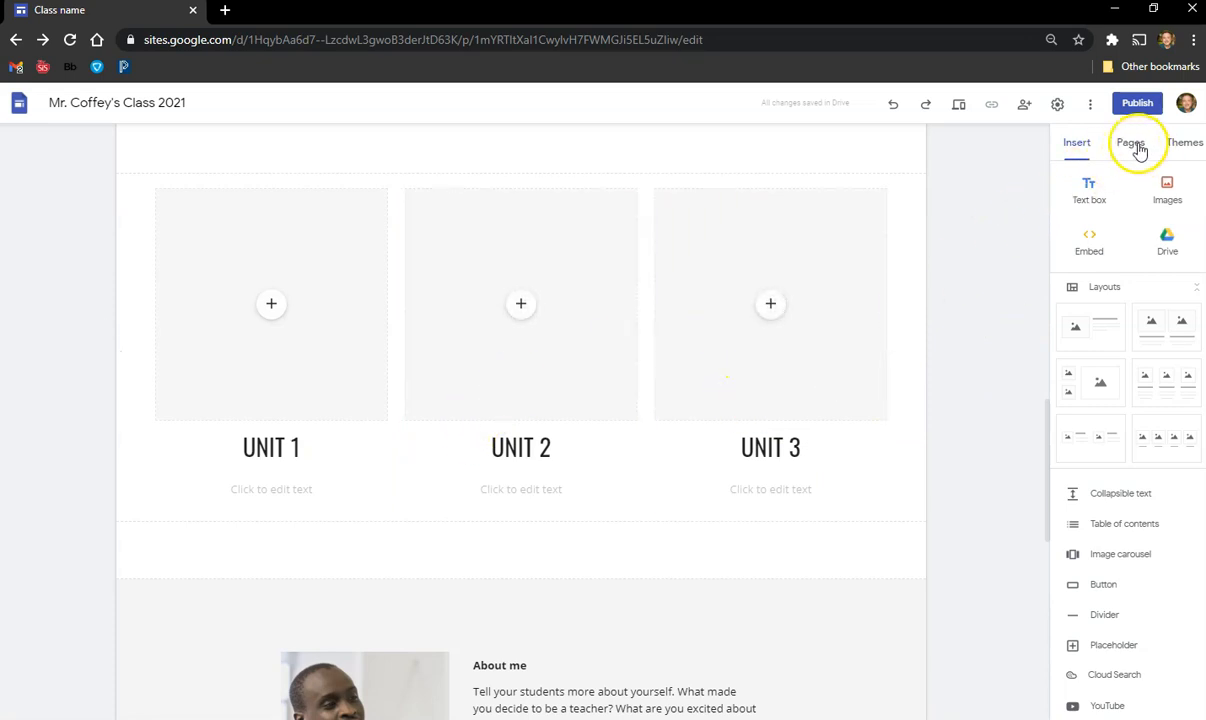
pyautogui.click(1102, 236)
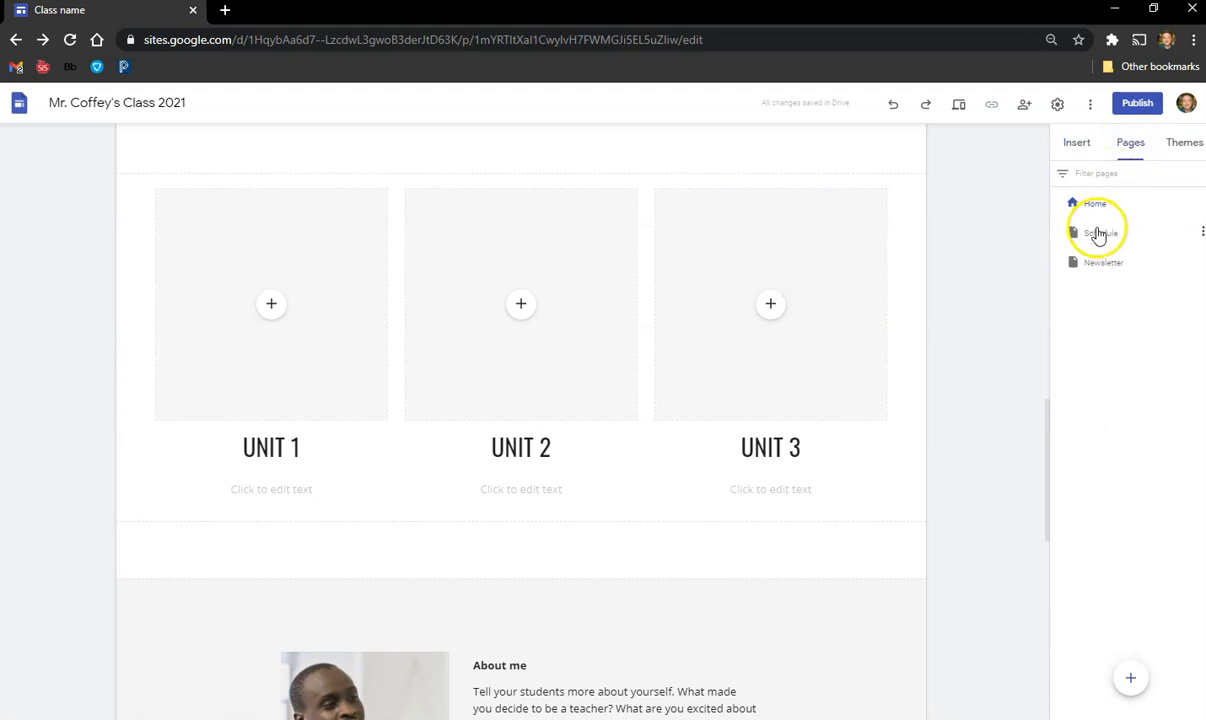
pyautogui.click(1098, 238)
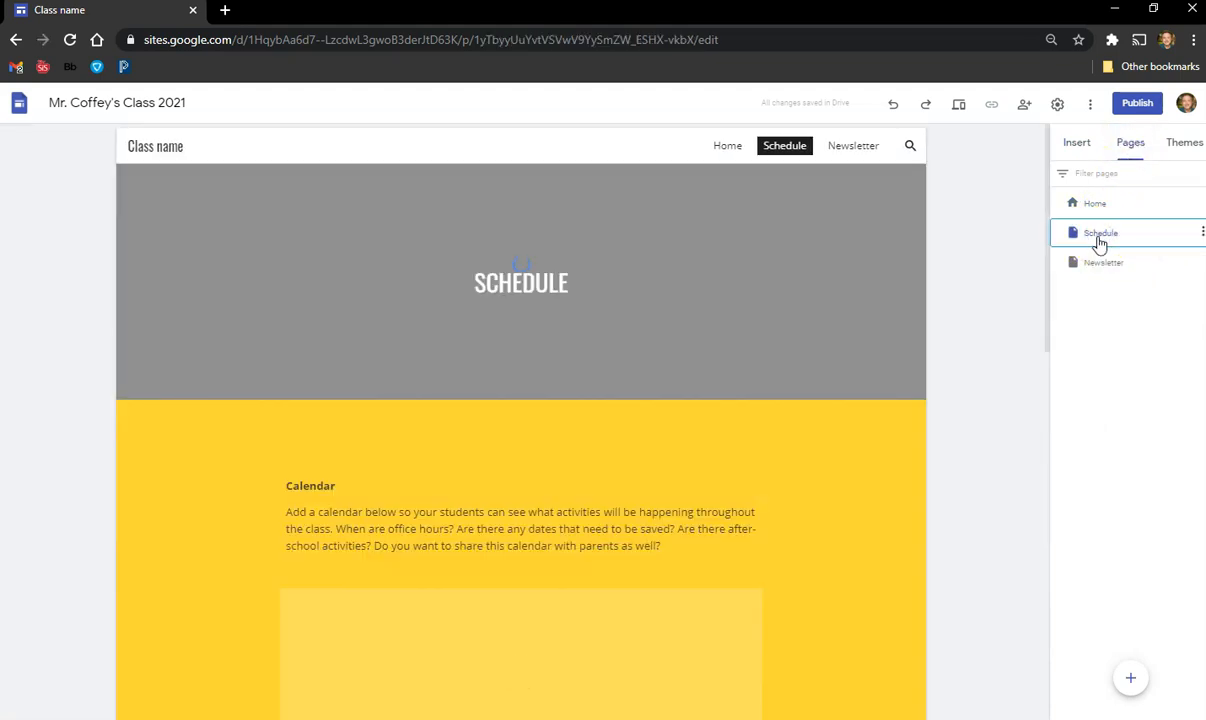
pyautogui.click(516, 362)
pyautogui.scroll(-6, 511, 422)
pyautogui.scroll(4, 527, 436)
# Open the Newsletter page and look through its template sections, returning to the top
pyautogui.click(1091, 264)
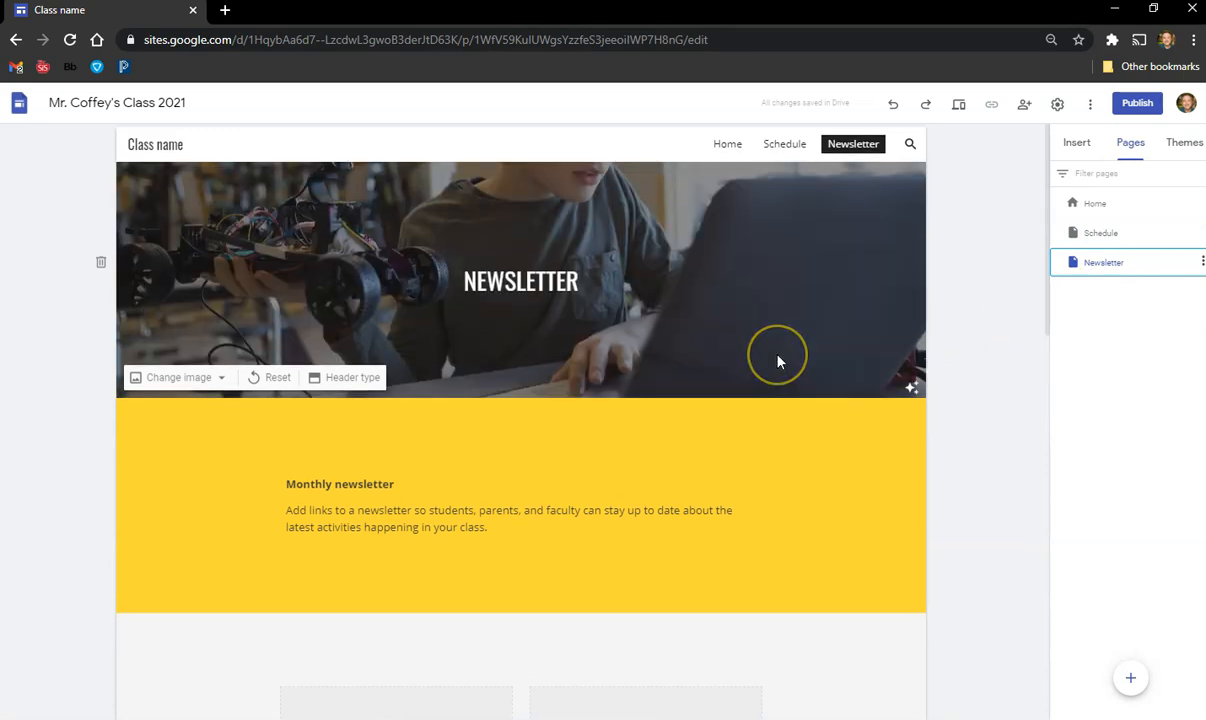
pyautogui.scroll(-5, 776, 358)
pyautogui.click(810, 405)
pyautogui.scroll(5, 836, 427)
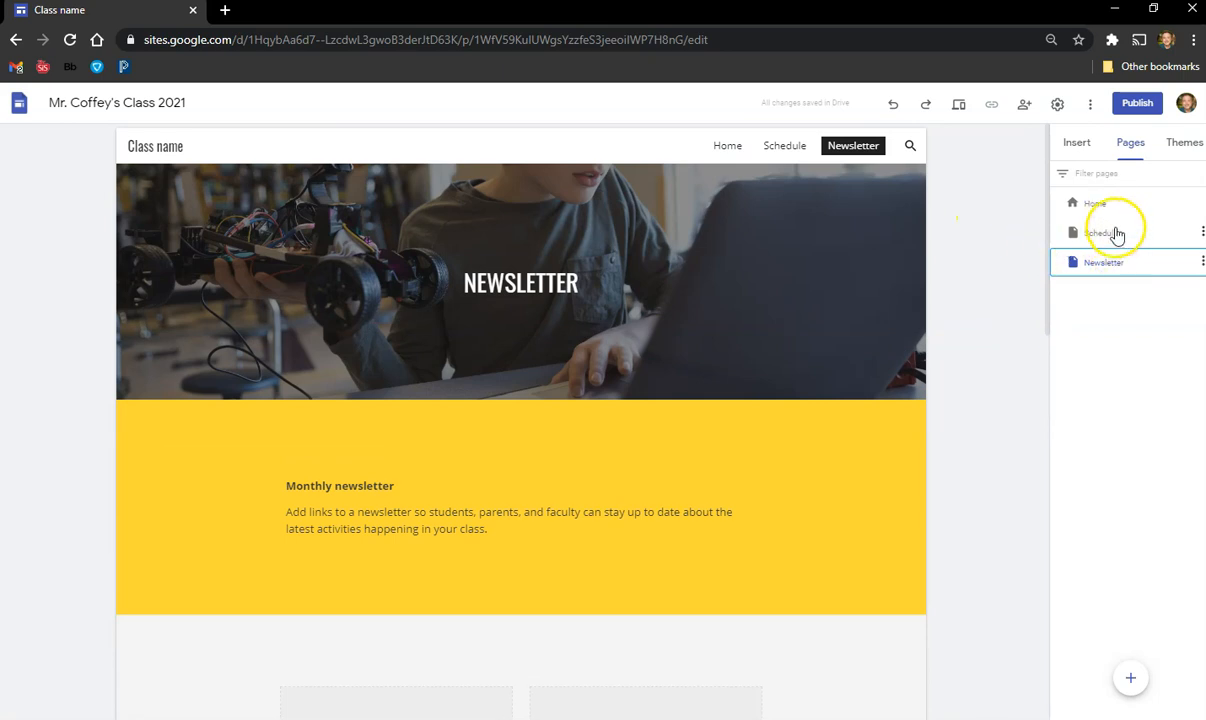
# Hide the Schedule and Newsletter pages from the site's navigation
pyautogui.click(1201, 233)
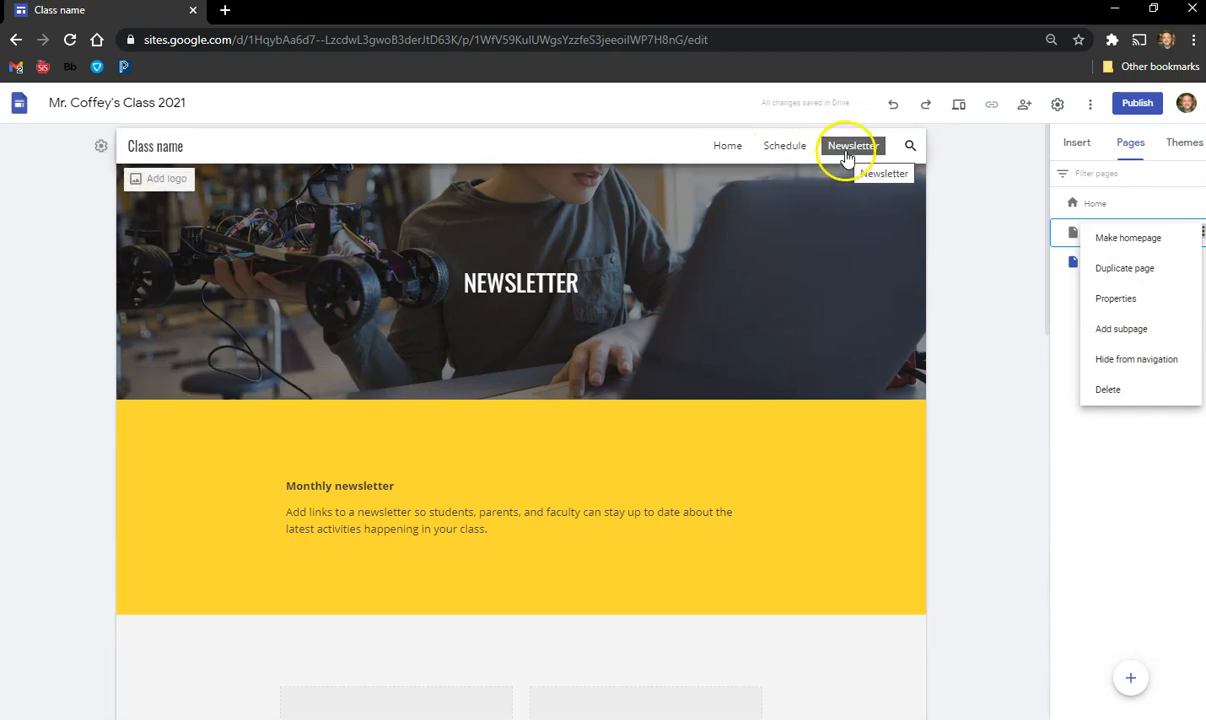
pyautogui.click(1115, 360)
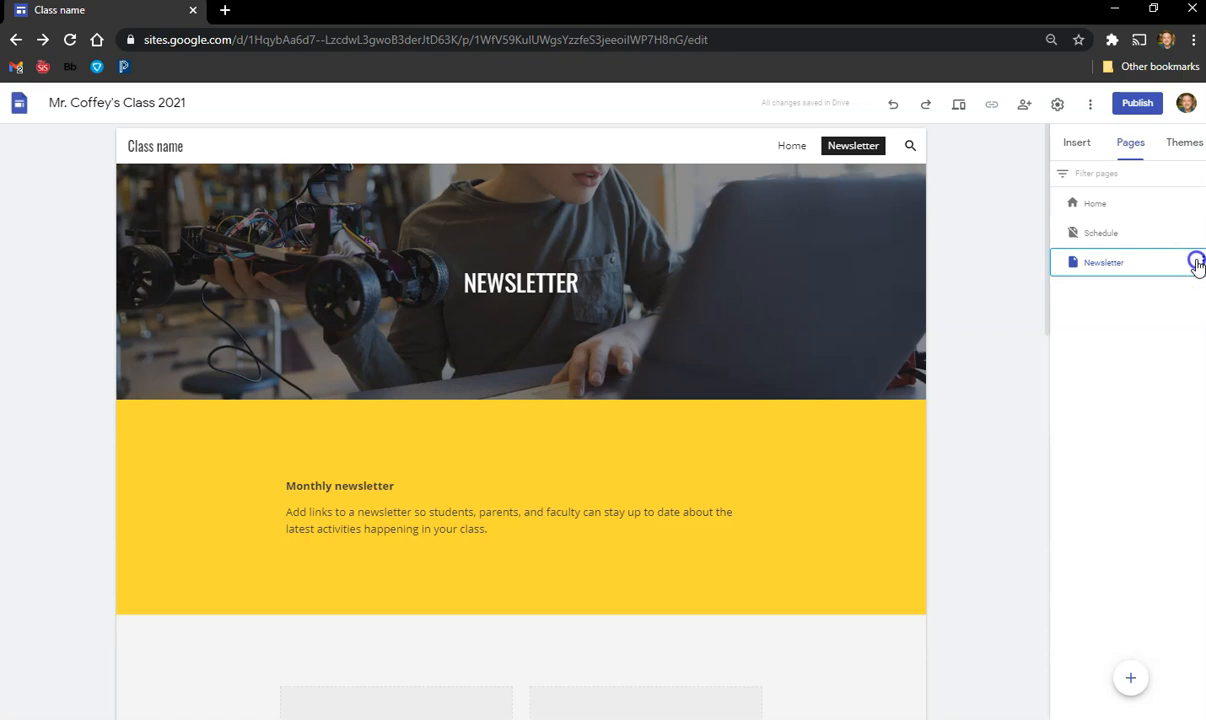
pyautogui.click(1197, 262)
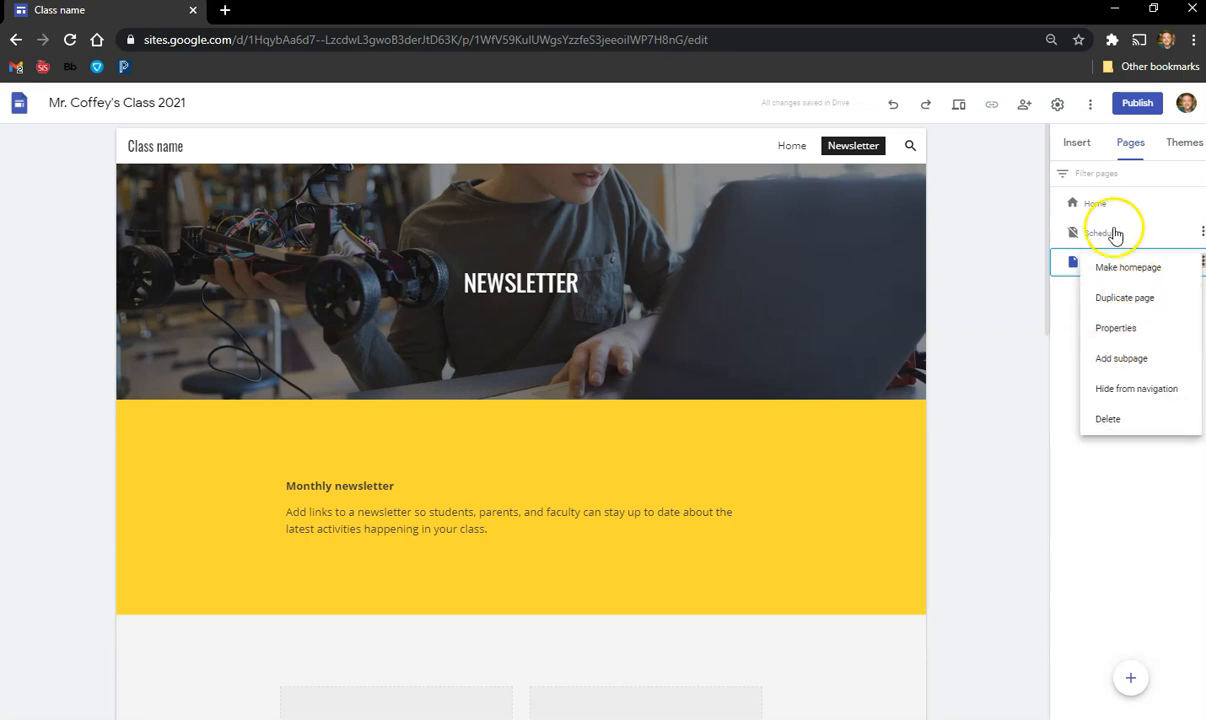
pyautogui.click(1130, 388)
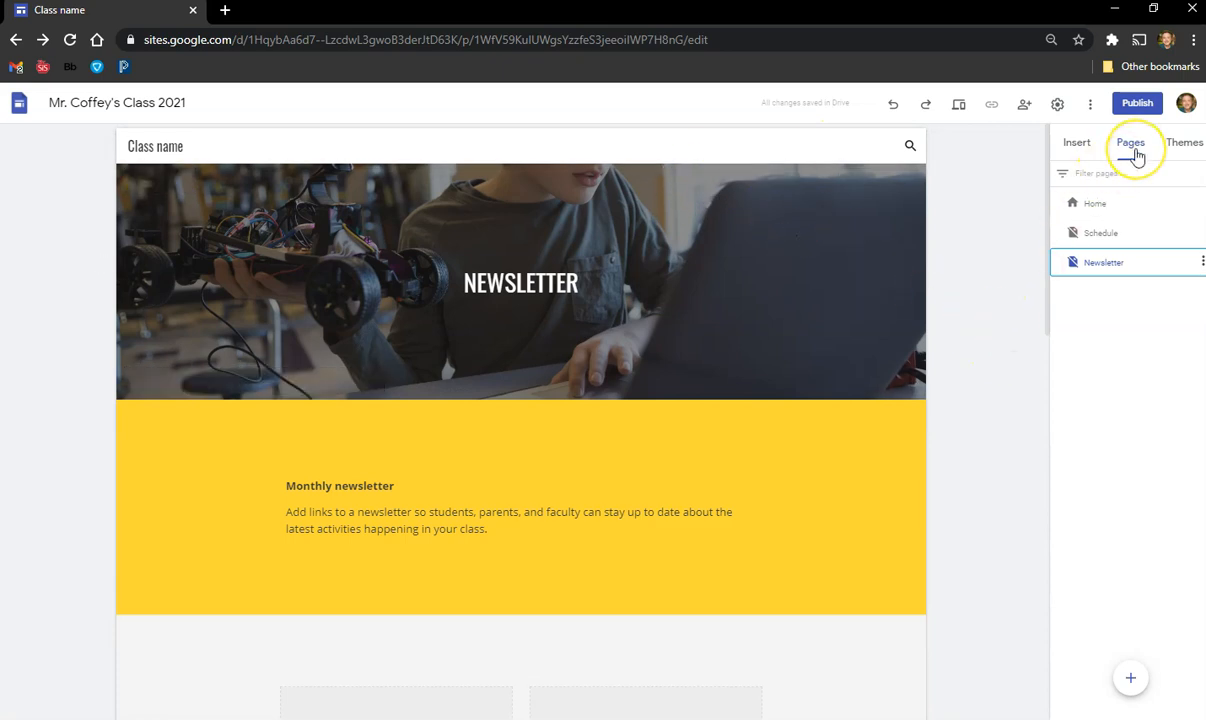
# Add a new page named Unit 1 to the site
pyautogui.moveTo(1131, 680)
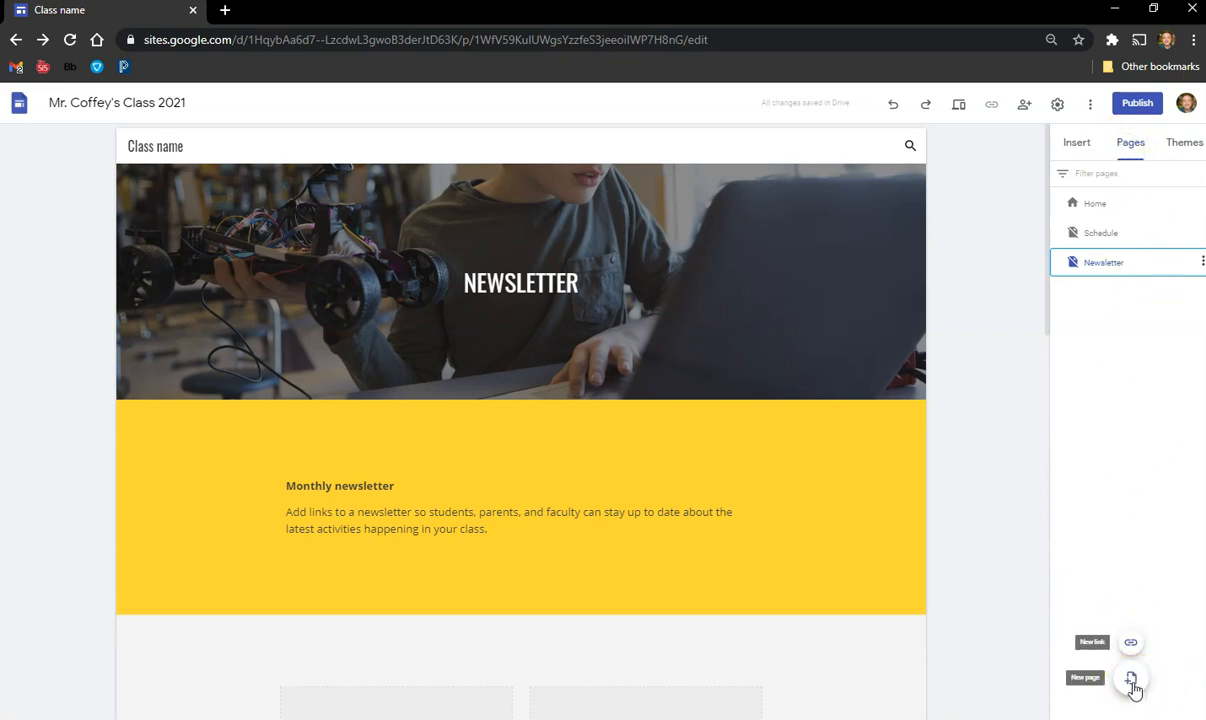
pyautogui.click(1130, 681)
pyautogui.click(927, 323)
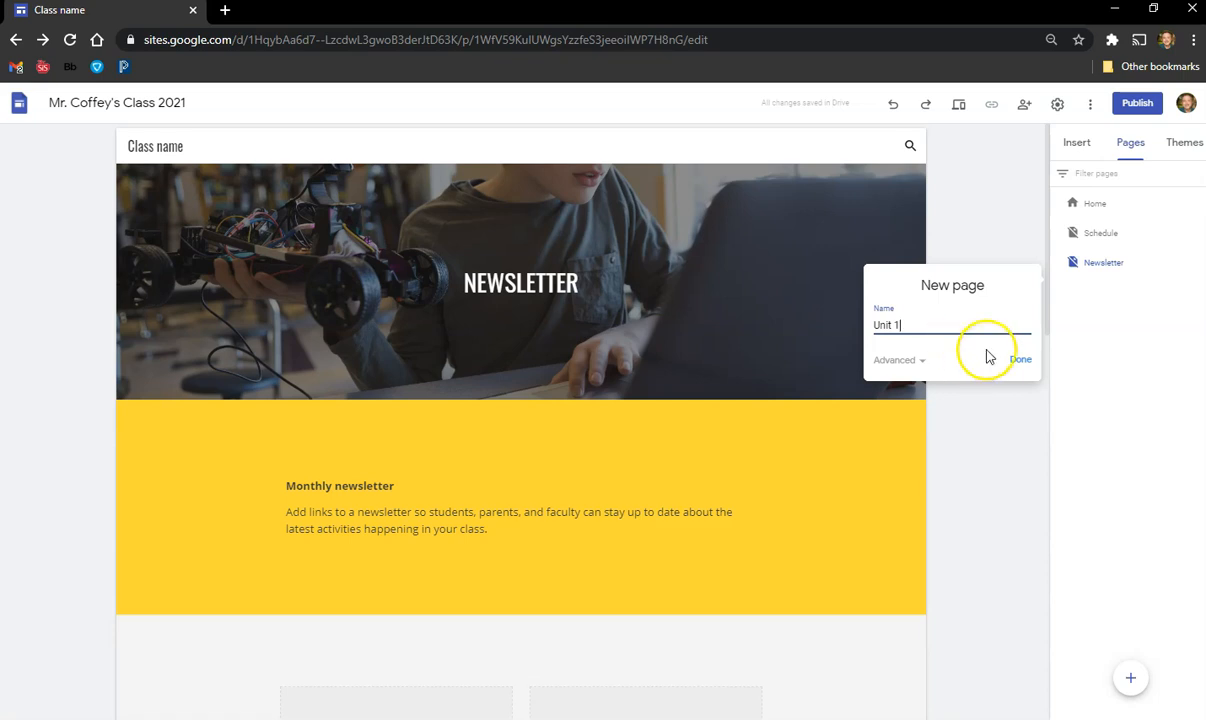
pyautogui.click(1018, 360)
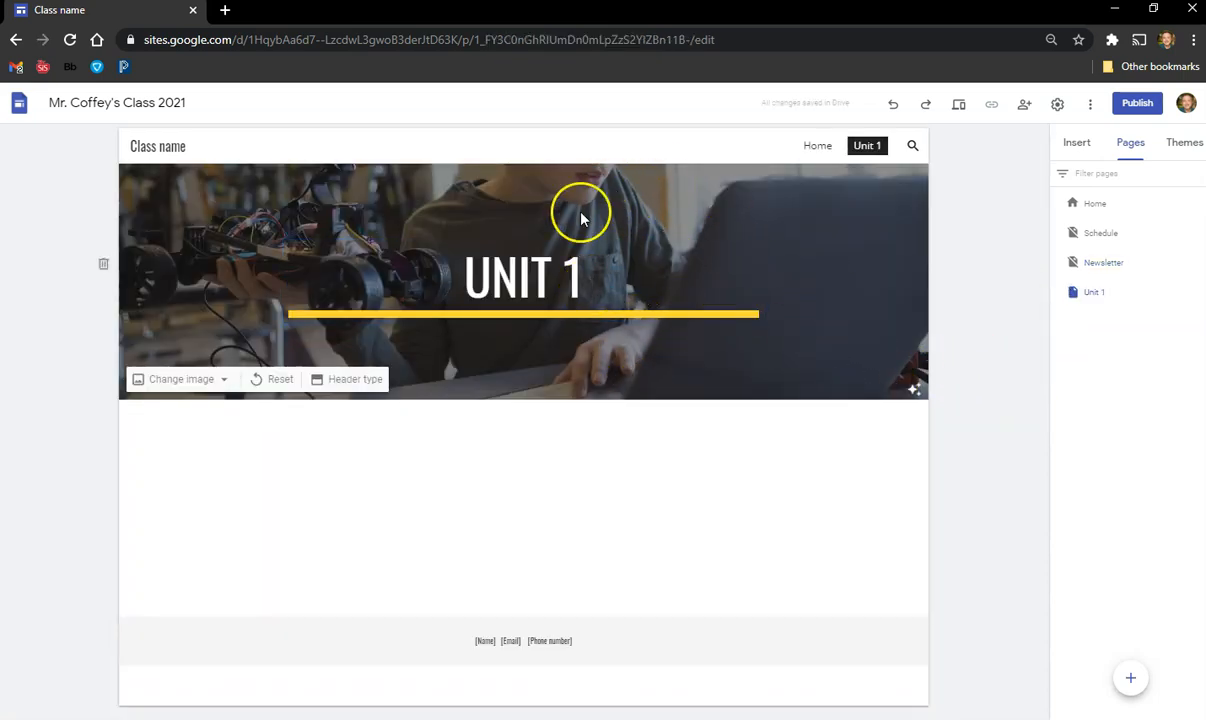
# Change the Unit 1 page's header type to Title only
pyautogui.click(365, 382)
pyautogui.click(403, 376)
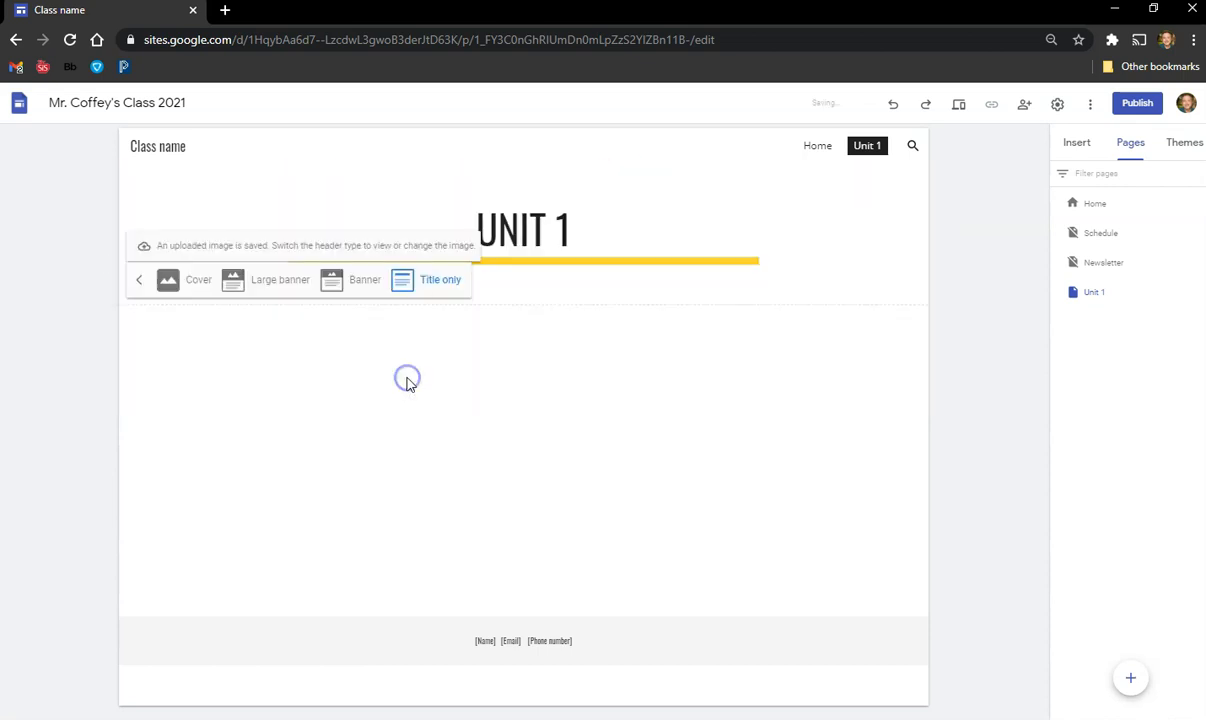
pyautogui.click(507, 404)
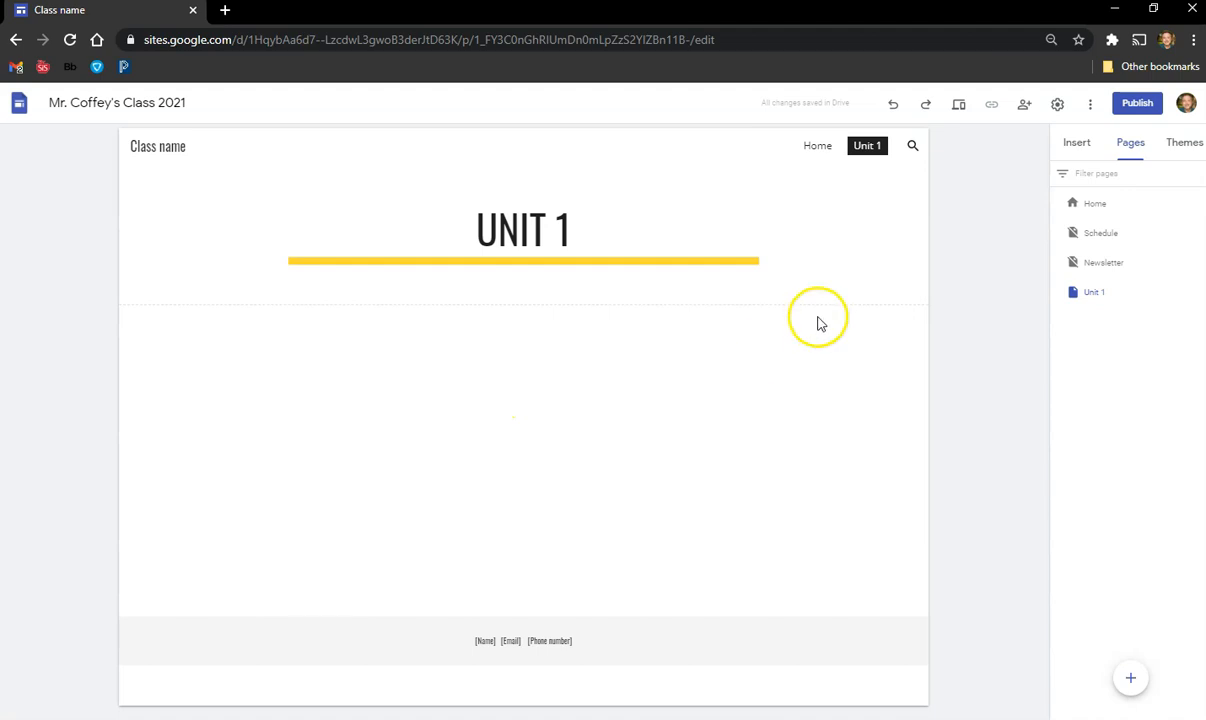
# Insert the single-image layout with text beside it on the Unit 1 page, entering STANDARD 1 as its title and fdsafds as its body text
pyautogui.click(1079, 145)
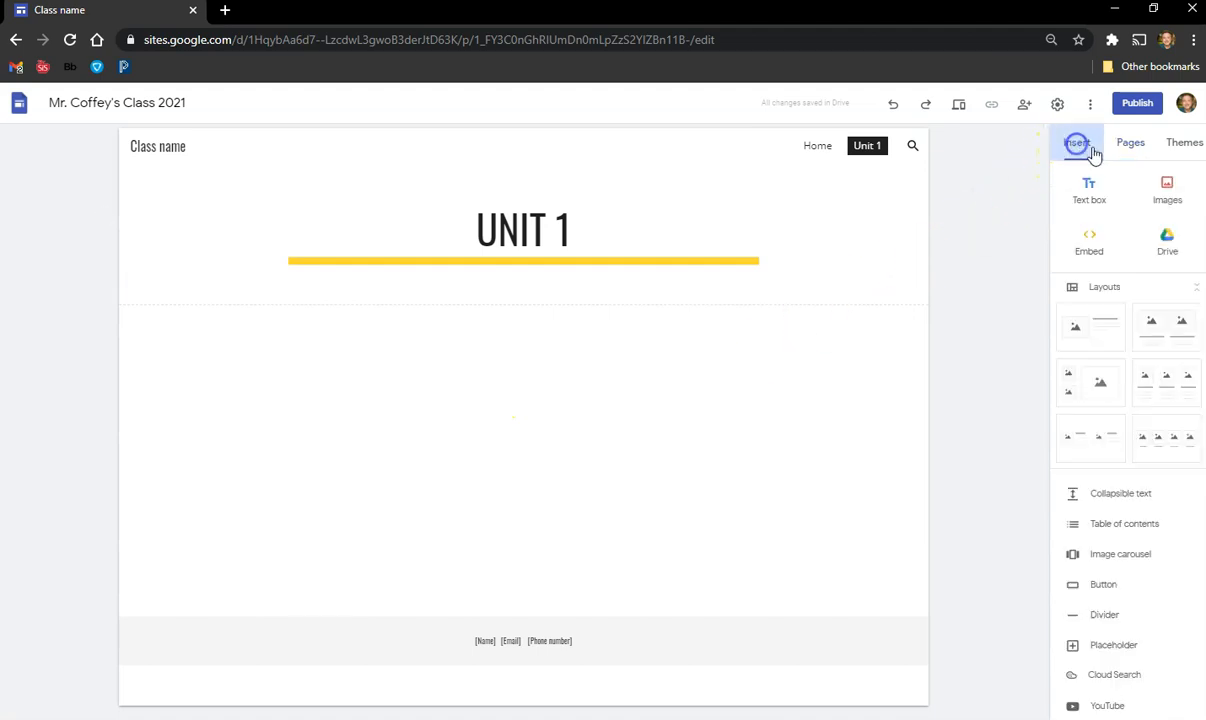
pyautogui.click(1097, 342)
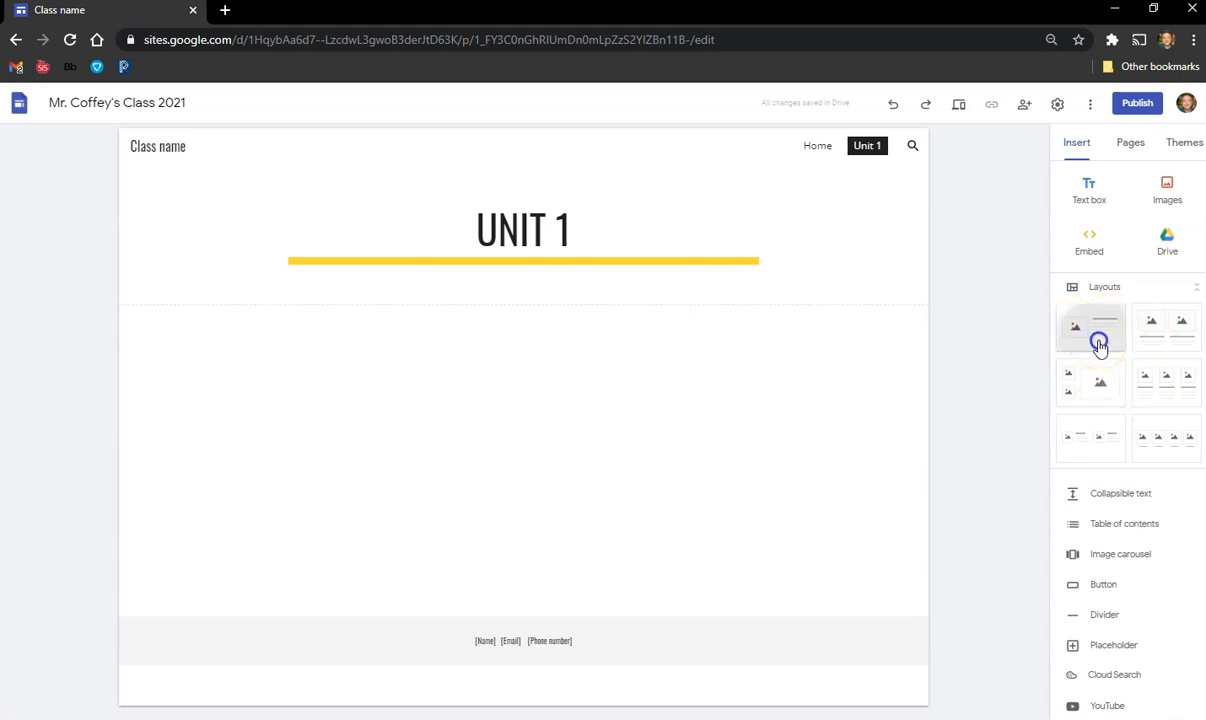
pyautogui.click(692, 347)
pyautogui.click(624, 347)
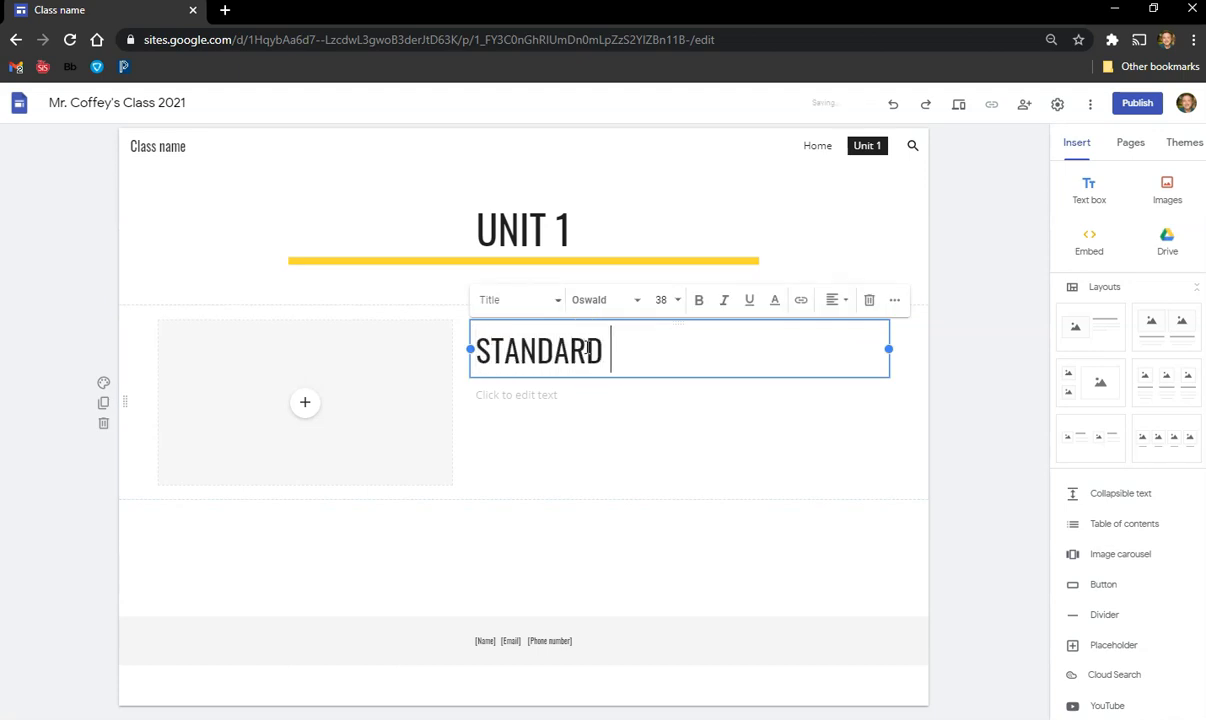
pyautogui.click(560, 401)
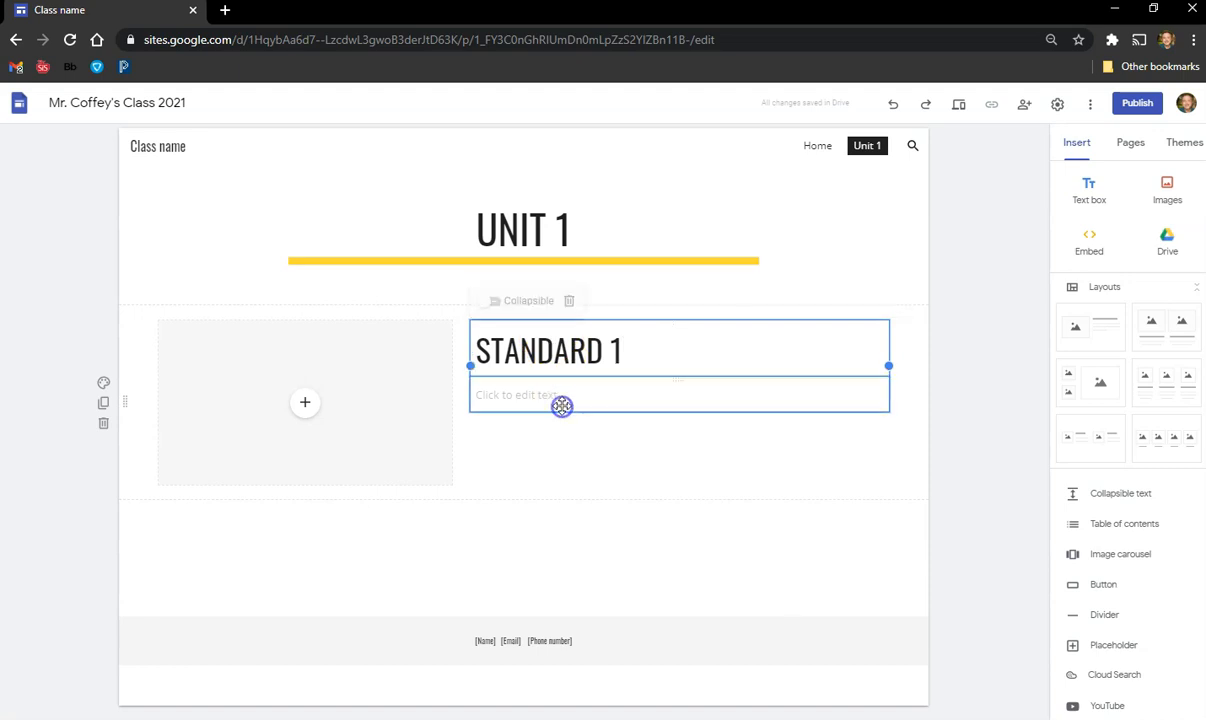
pyautogui.click(547, 396)
pyautogui.write('fdsafds')
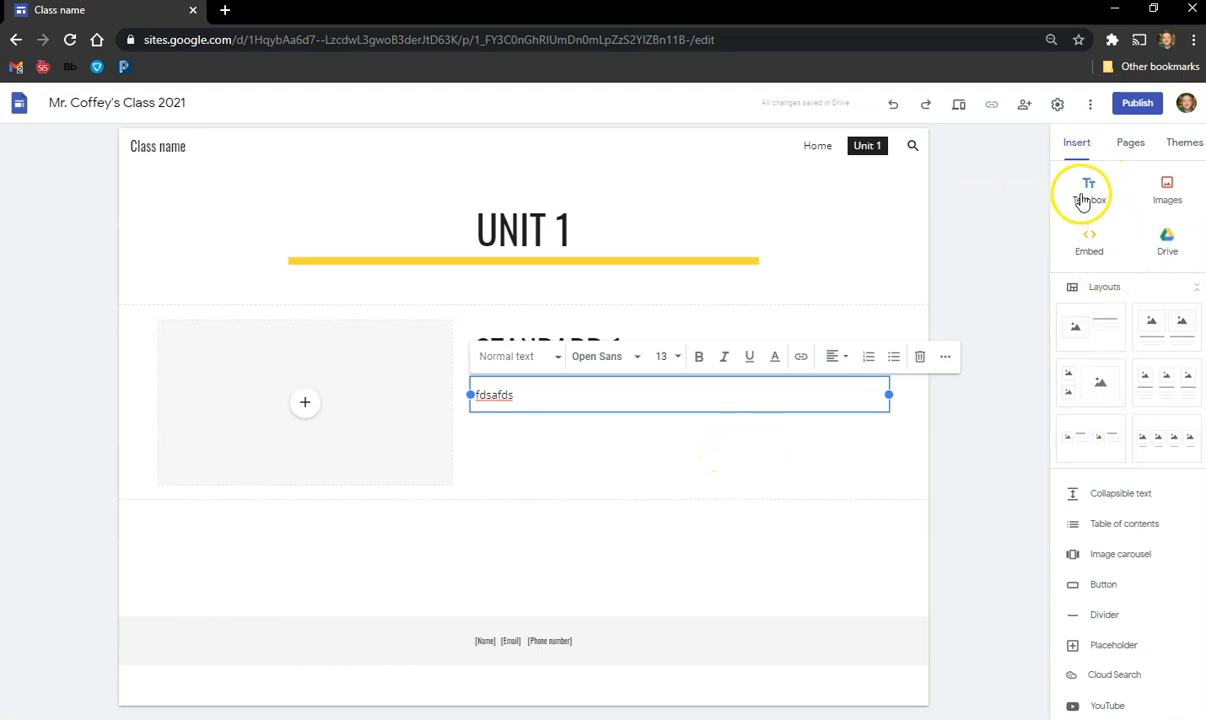
pyautogui.click(760, 539)
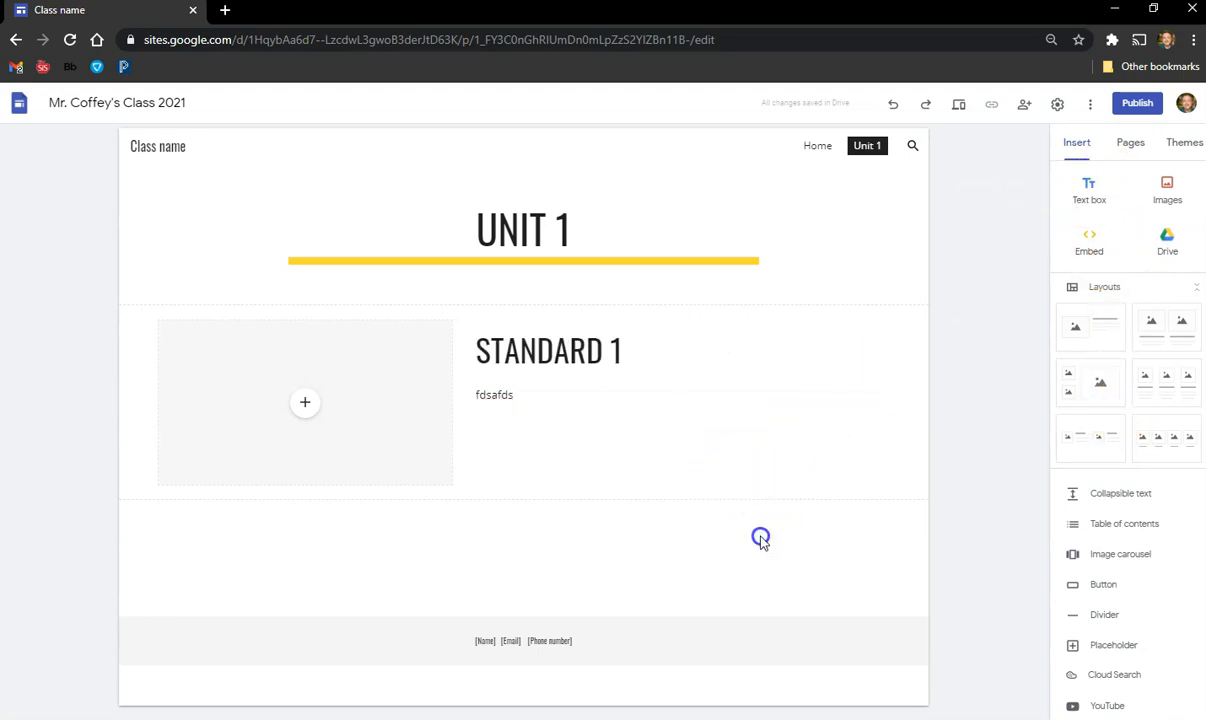
# Add an empty text box in its own section below the STANDARD 1 section
pyautogui.click(1094, 200)
pyautogui.click(538, 483)
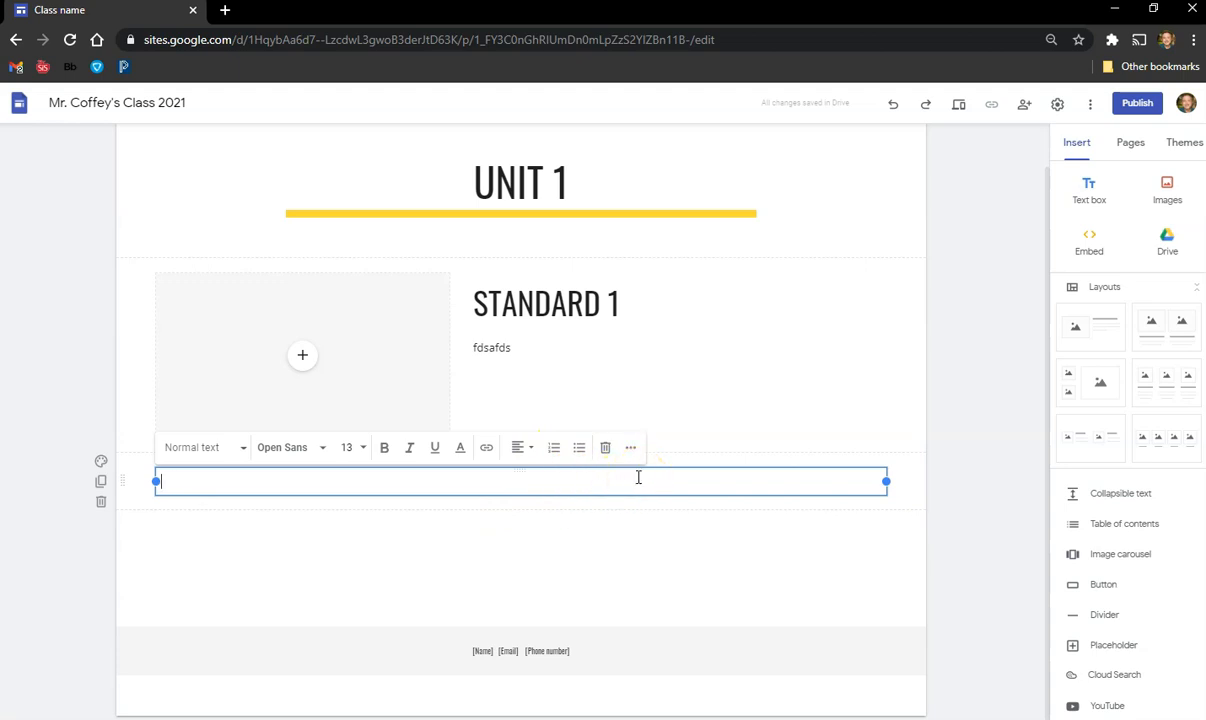
pyautogui.click(888, 334)
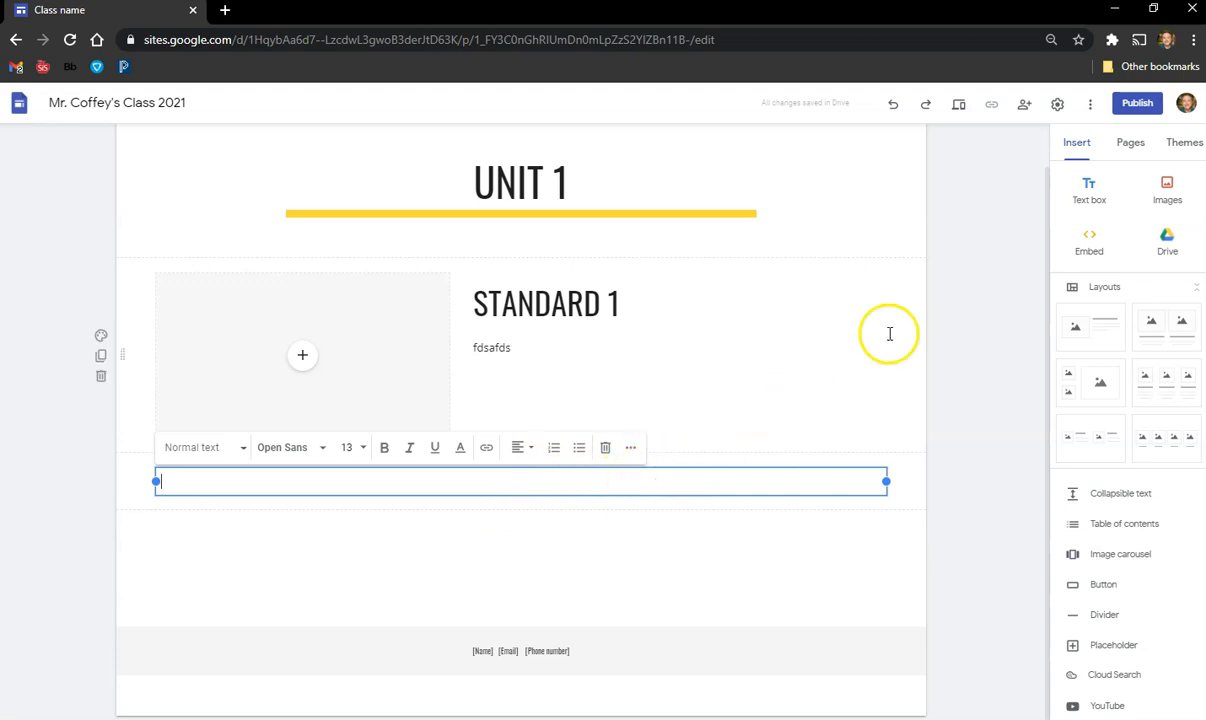
# Search Google Images for History and insert the picture of stacked books before a chalkboard below the empty text box
pyautogui.click(1168, 188)
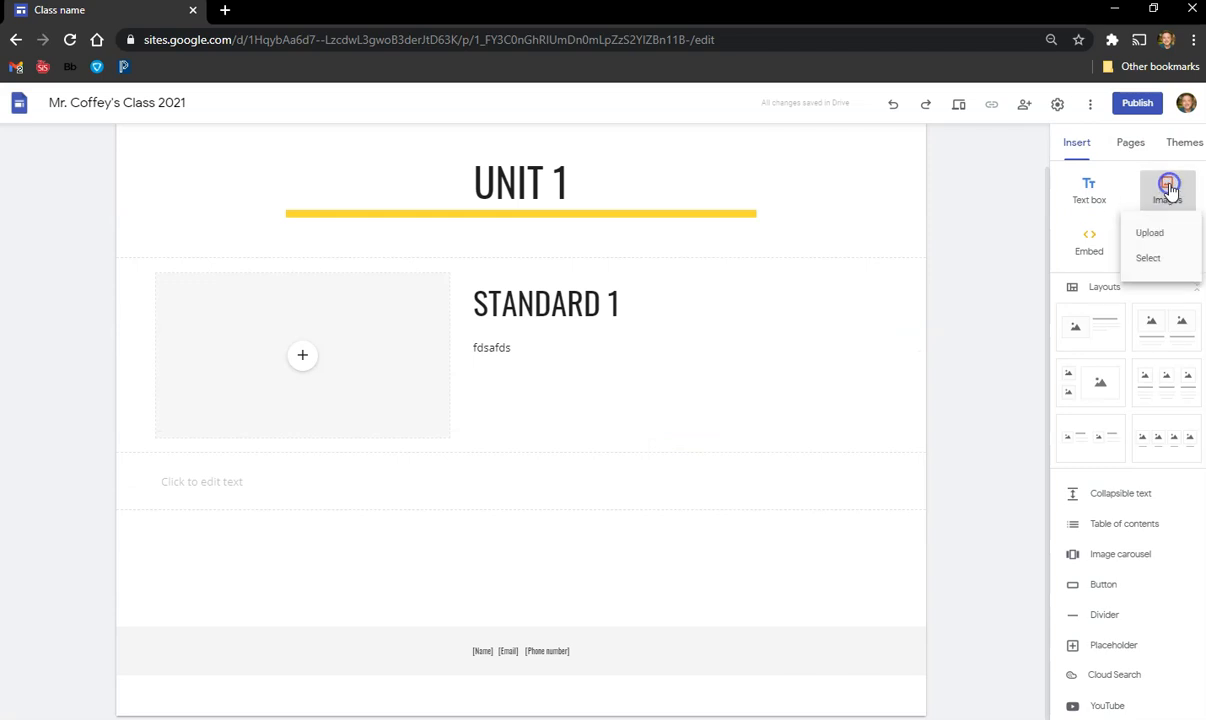
pyautogui.click(1167, 262)
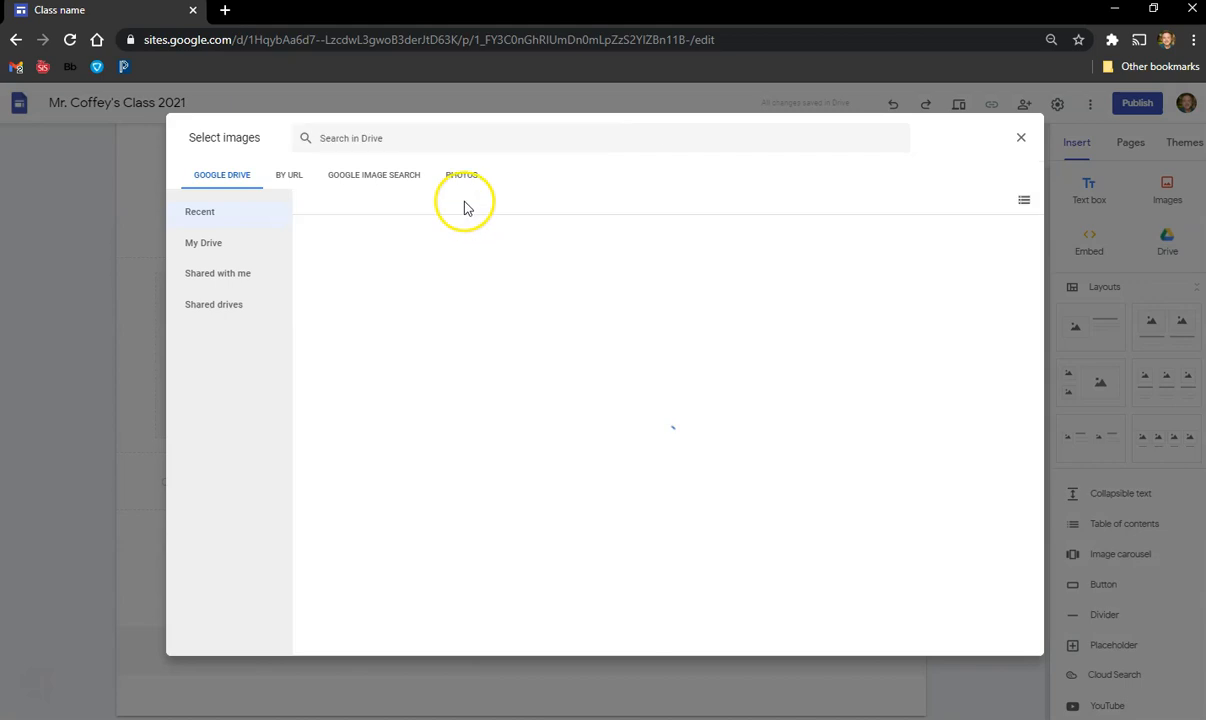
pyautogui.click(380, 185)
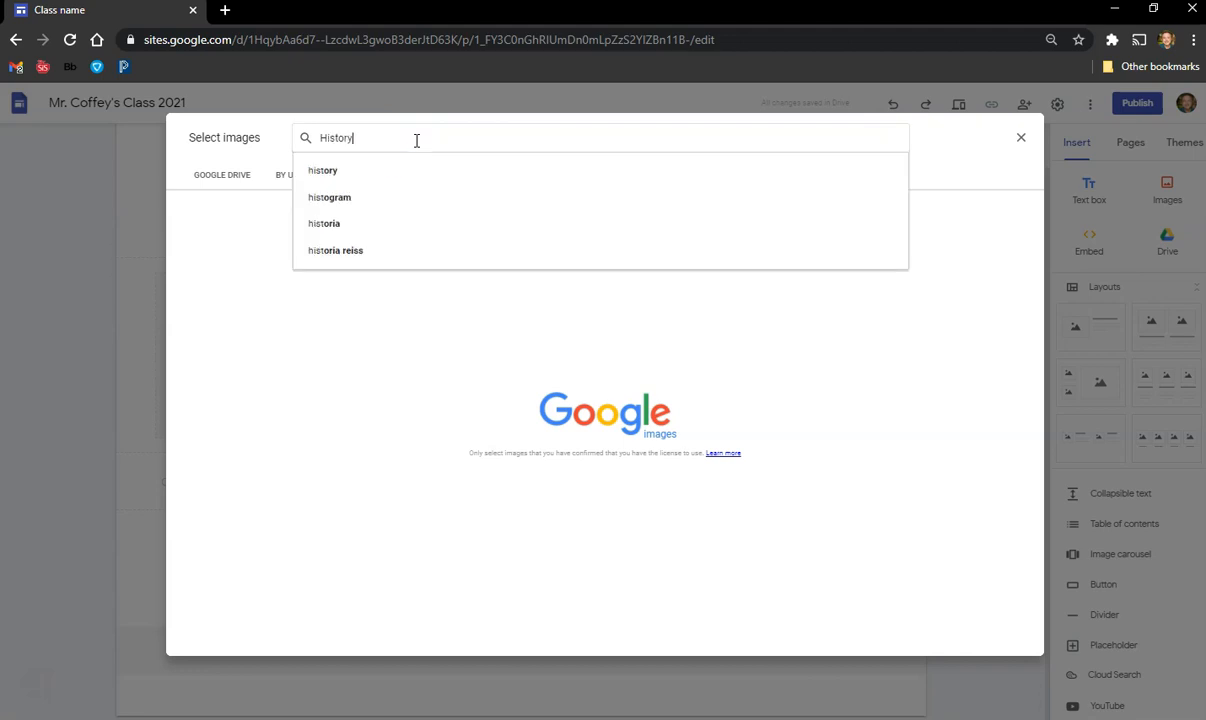
pyautogui.press('Return')
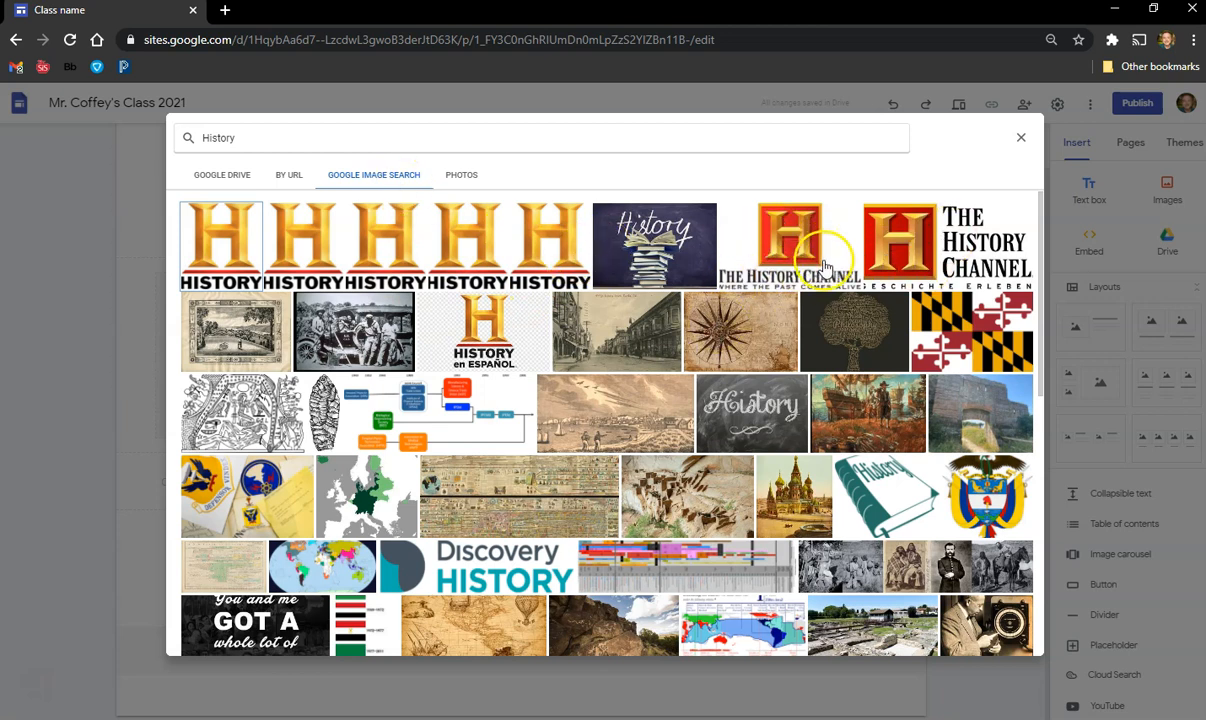
pyautogui.click(663, 256)
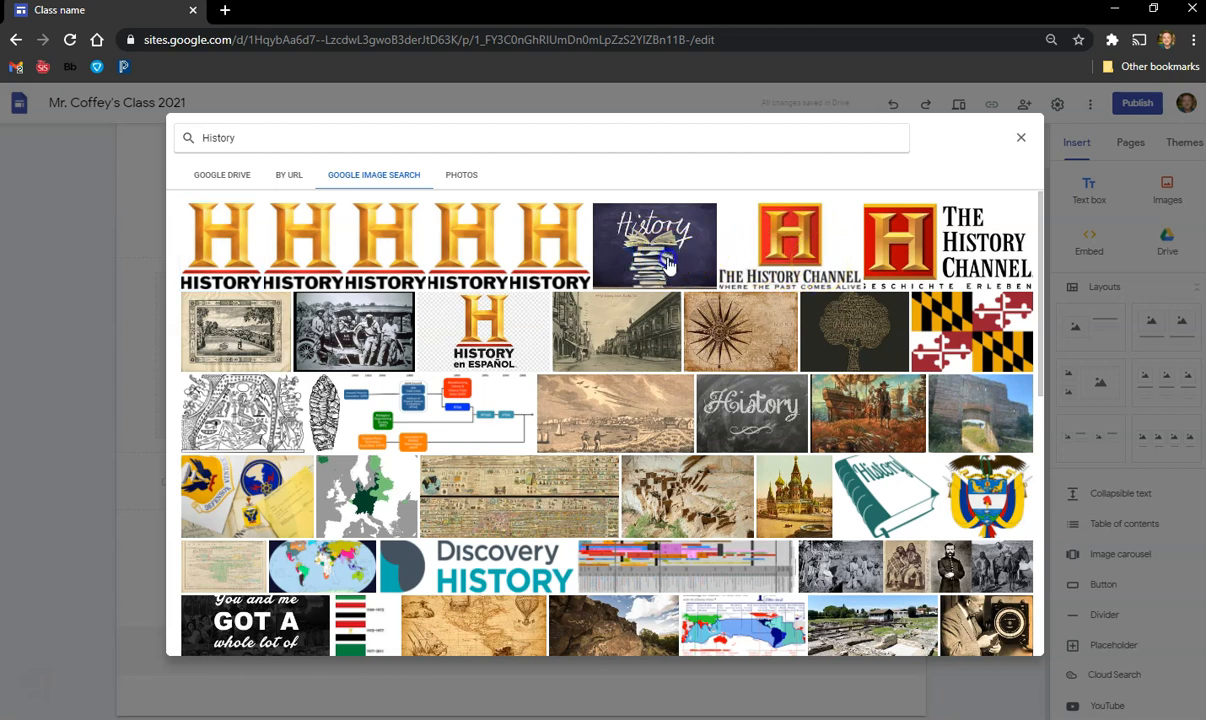
pyautogui.click(668, 265)
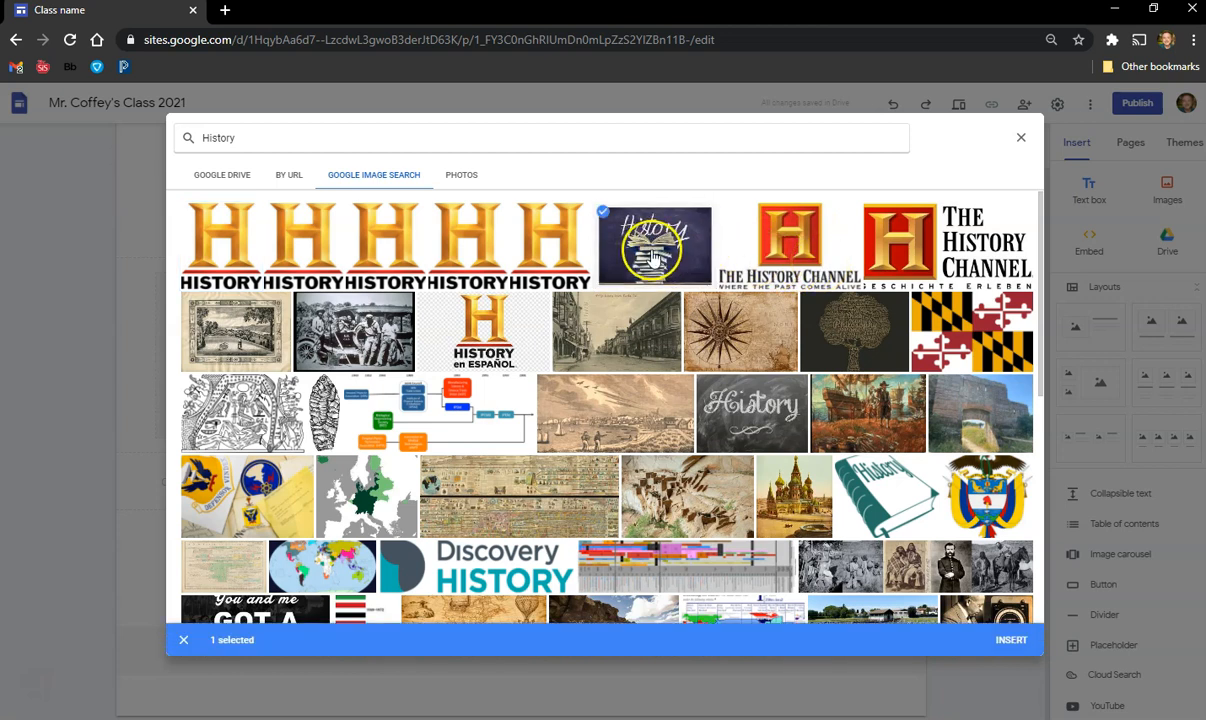
pyautogui.click(1004, 638)
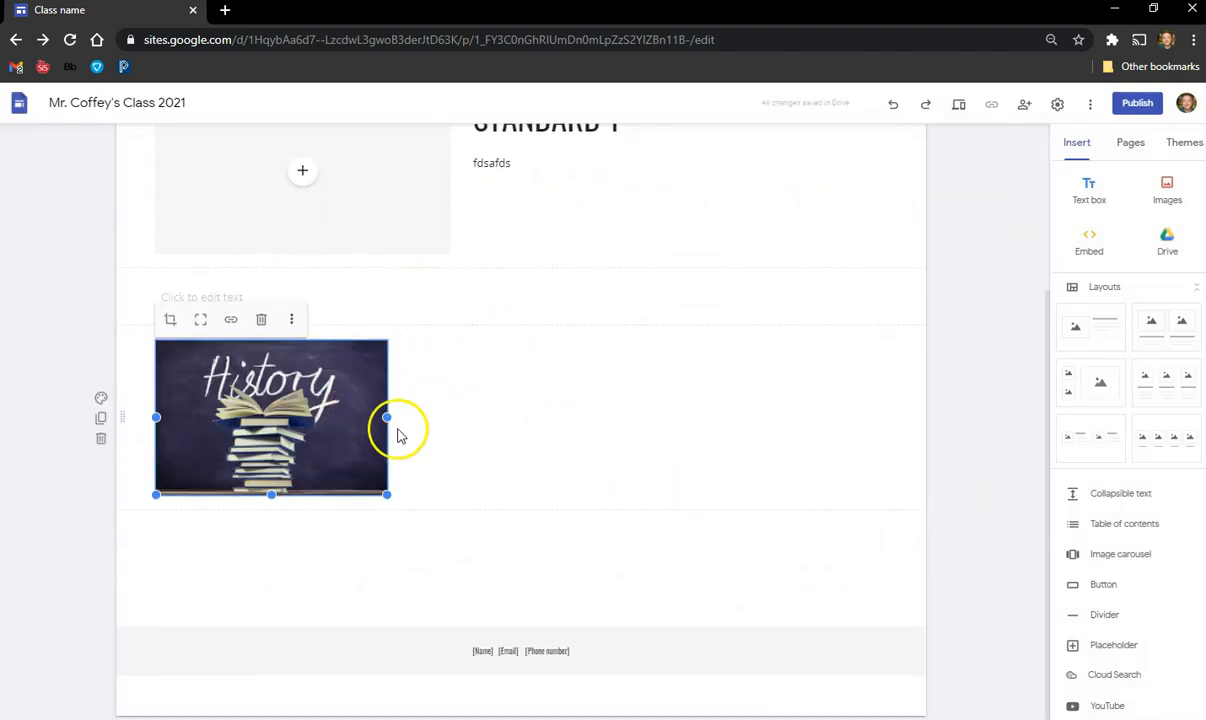
pyautogui.click(637, 444)
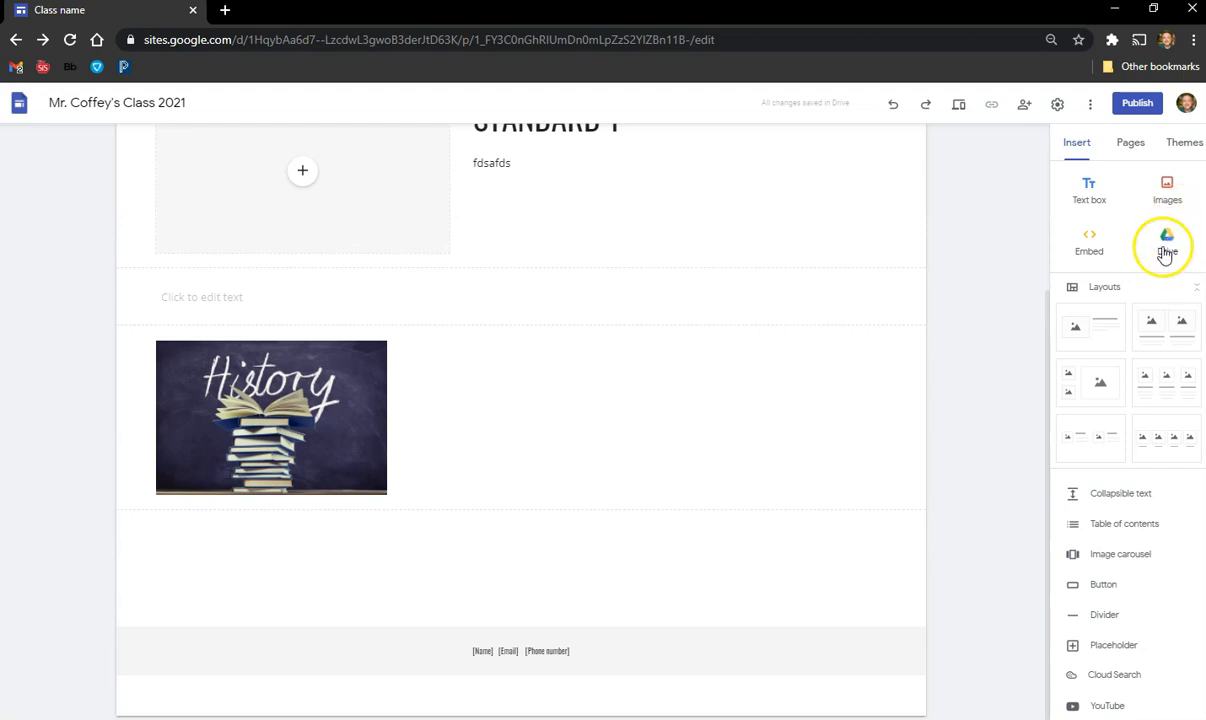
# Insert the Advocacy slides with the FFA emblem, the AgExplorer PDF and the AgExplorer document from the Agricultural Technology folder in Google Drive
pyautogui.click(1169, 250)
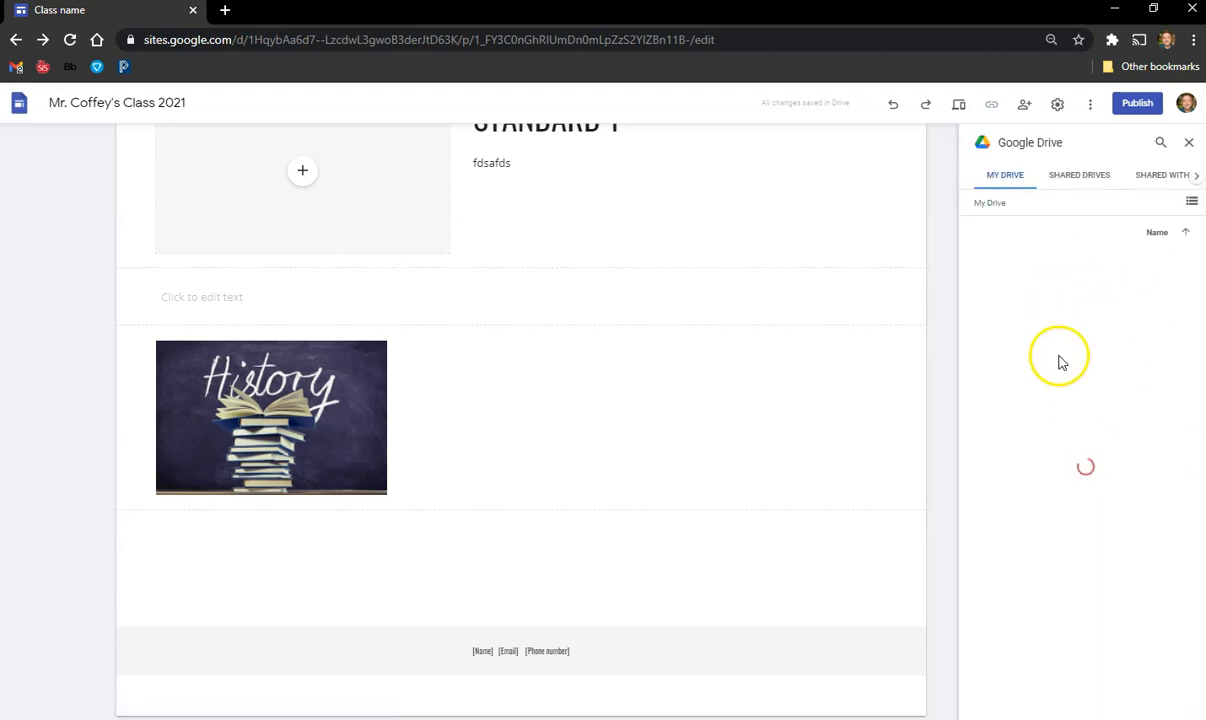
pyautogui.doubleClick(1033, 336)
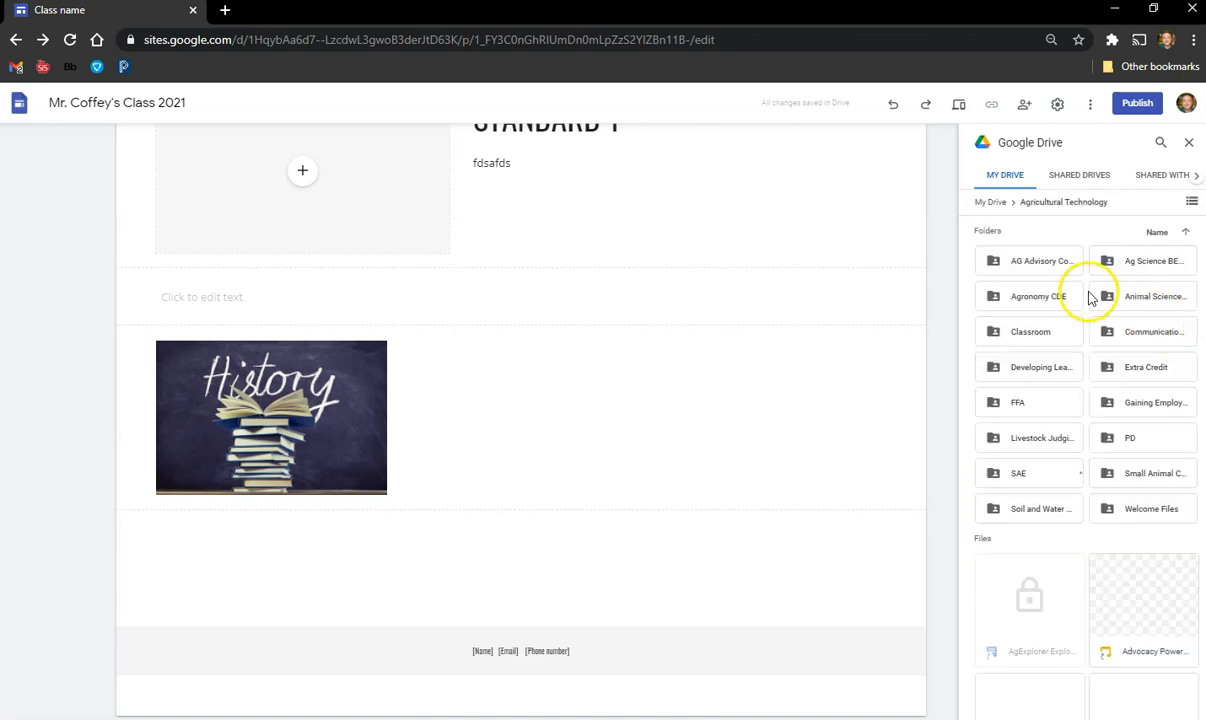
pyautogui.scroll(-3, 1090, 452)
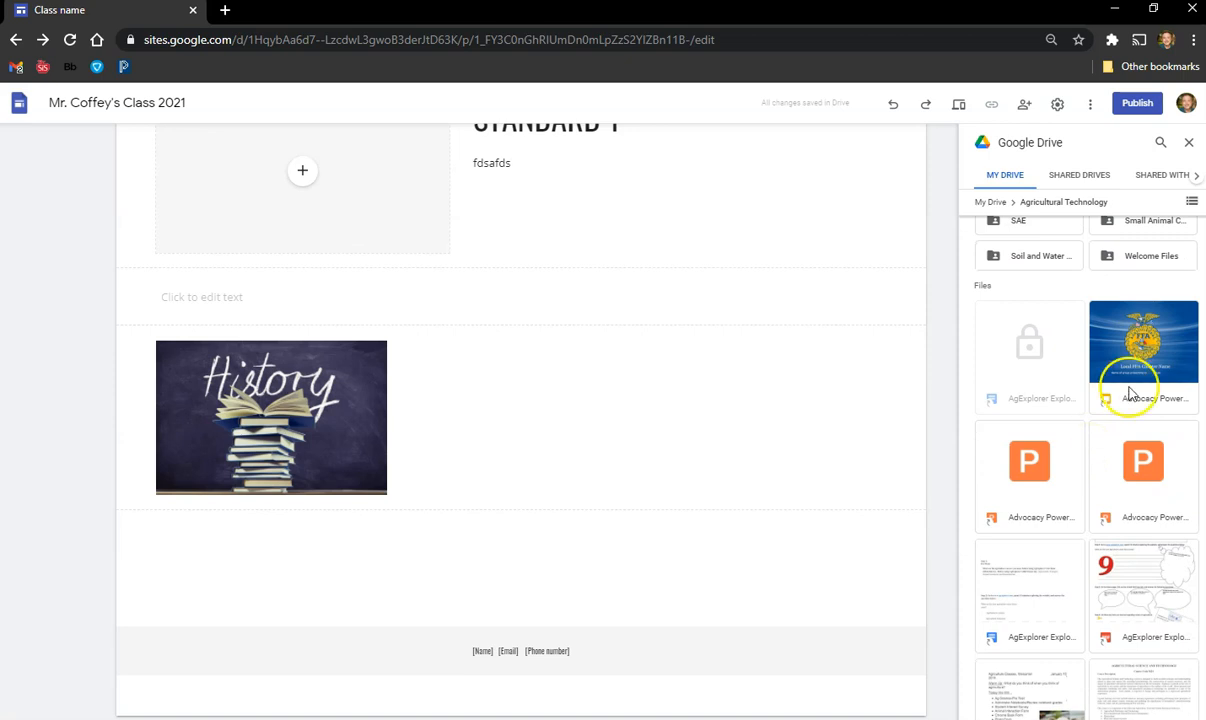
pyautogui.click(1173, 344)
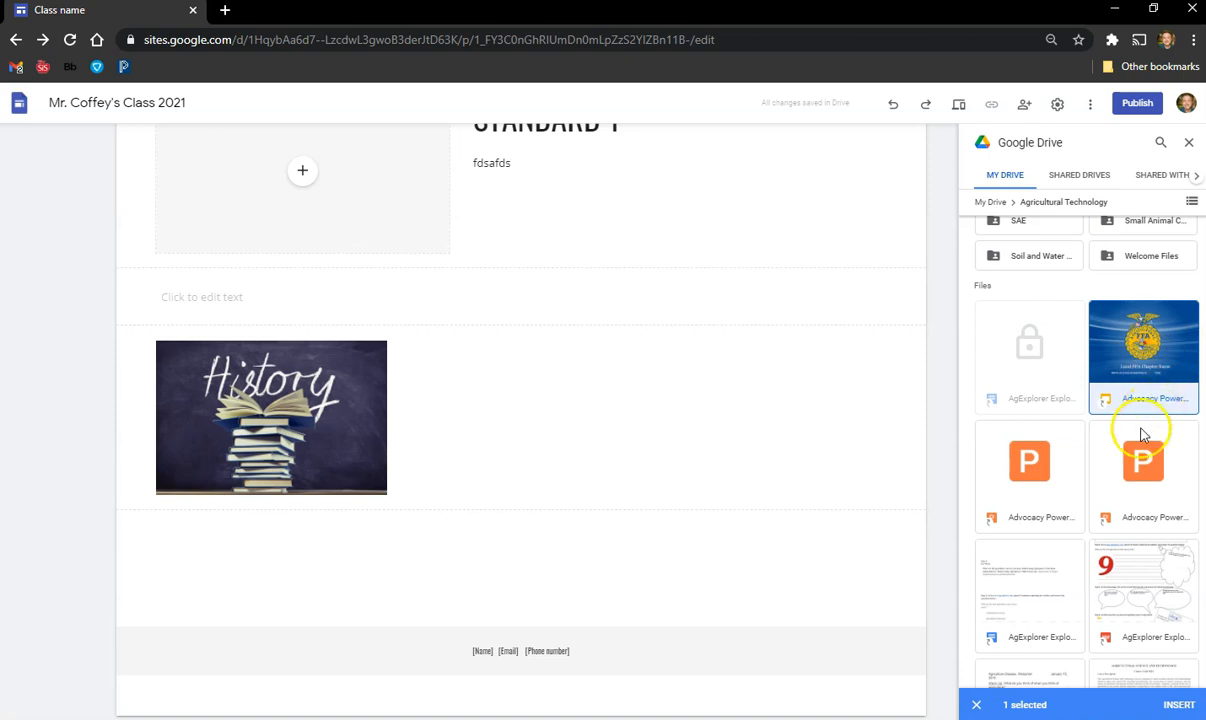
pyautogui.scroll(-1, 1124, 485)
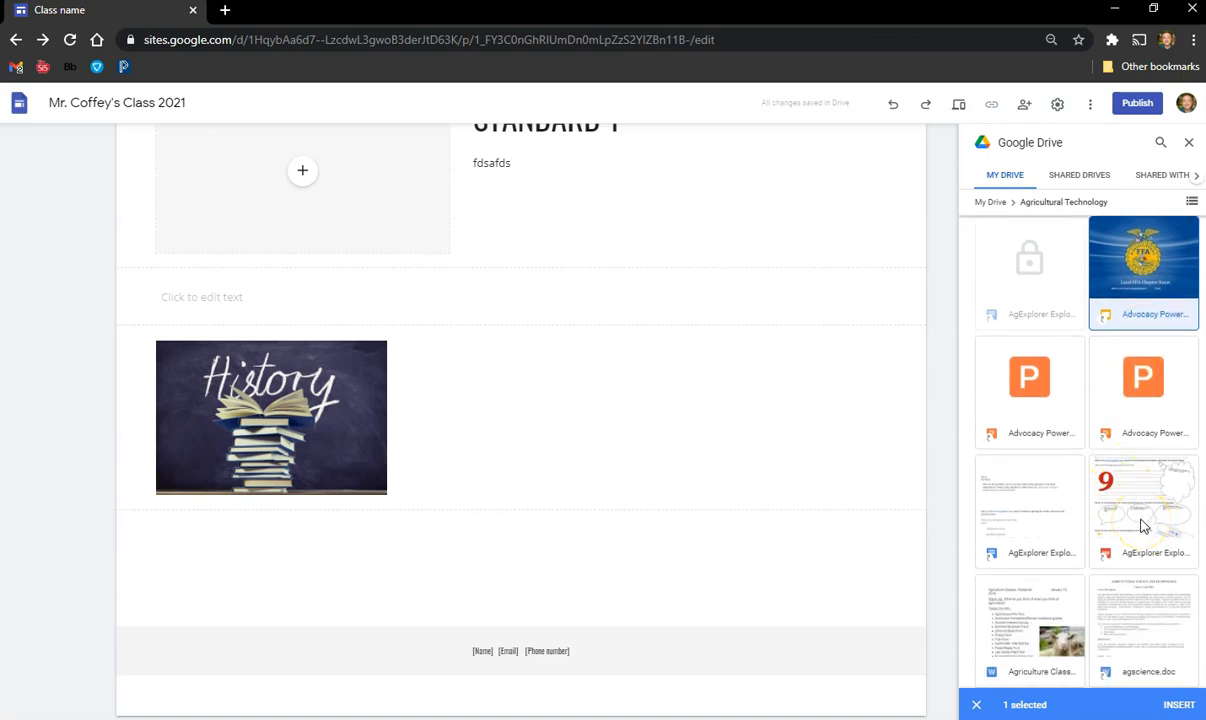
pyautogui.click(1141, 522)
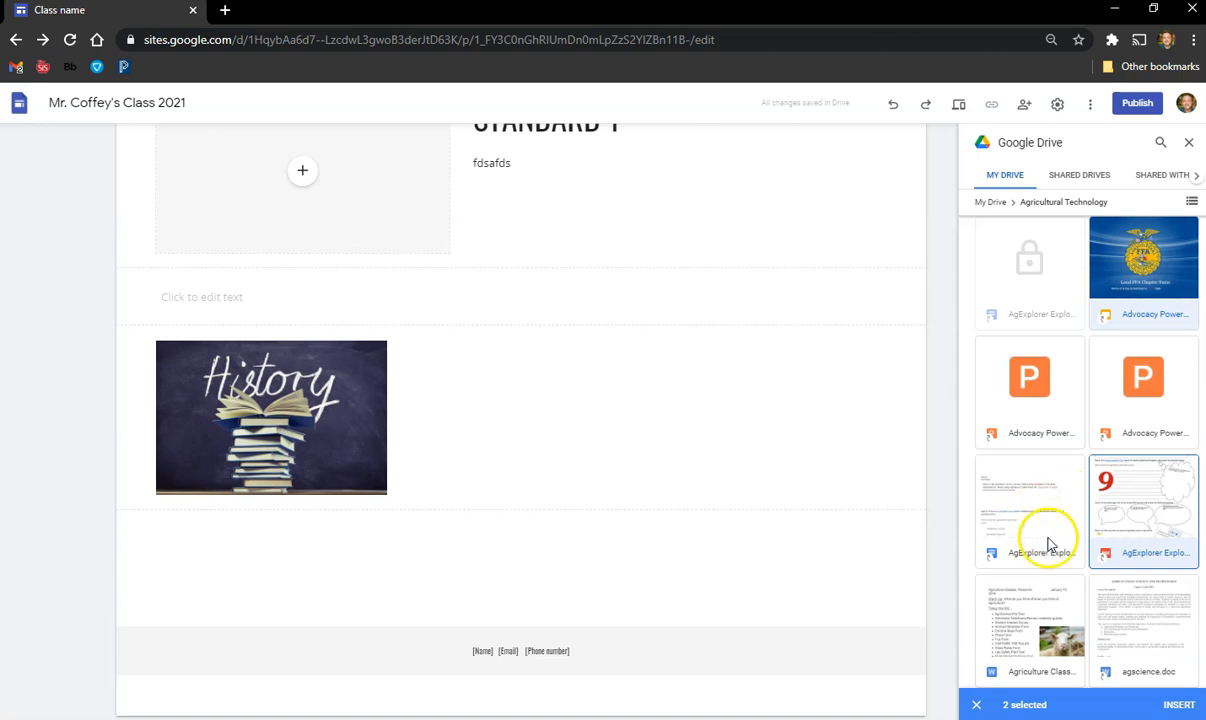
pyautogui.scroll(-2, 1105, 615)
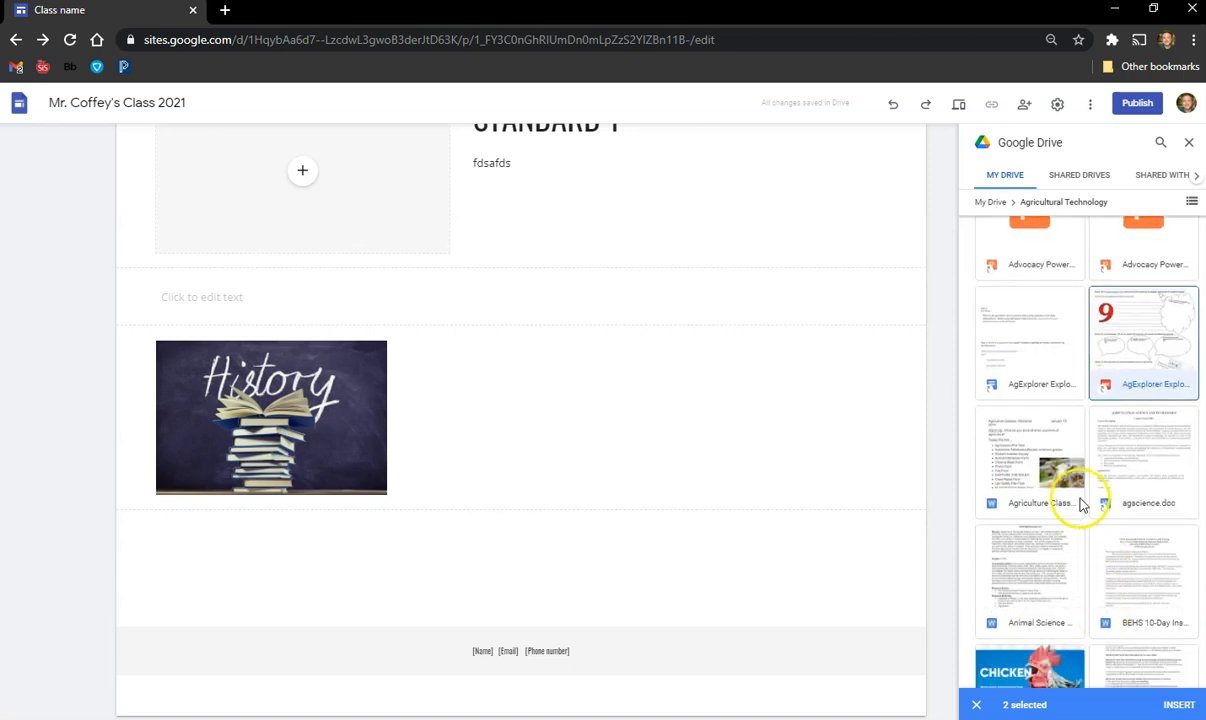
pyautogui.click(985, 330)
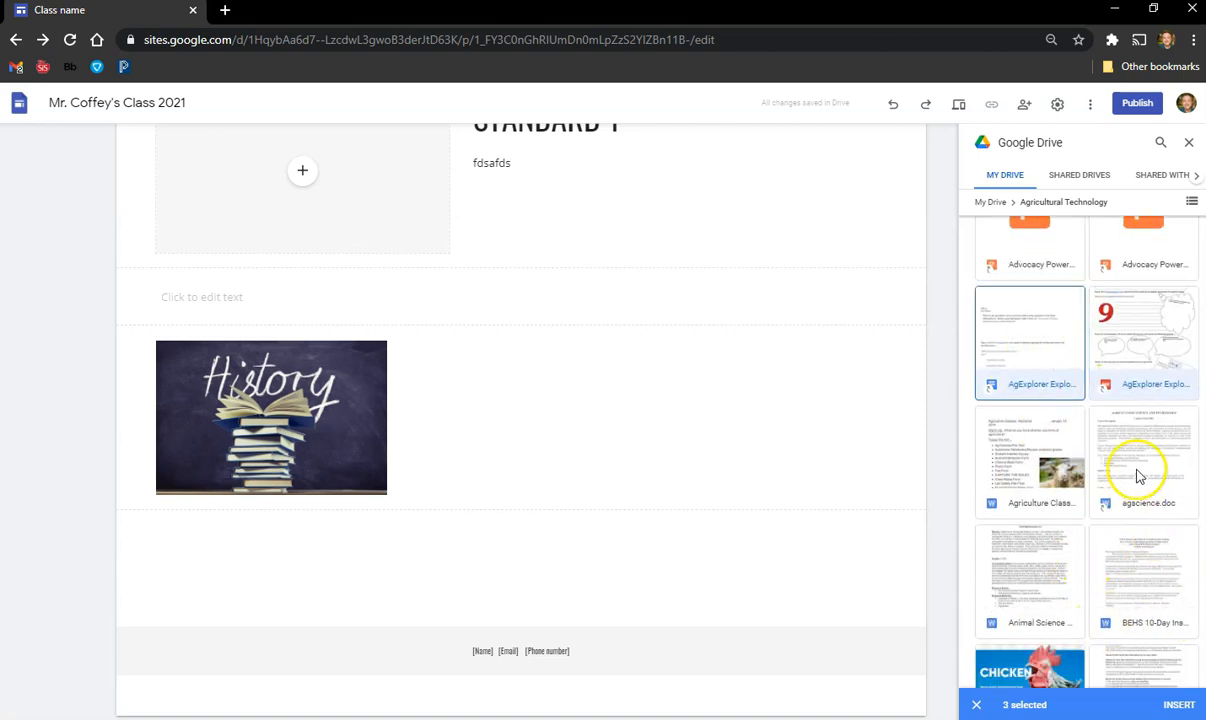
pyautogui.click(1174, 706)
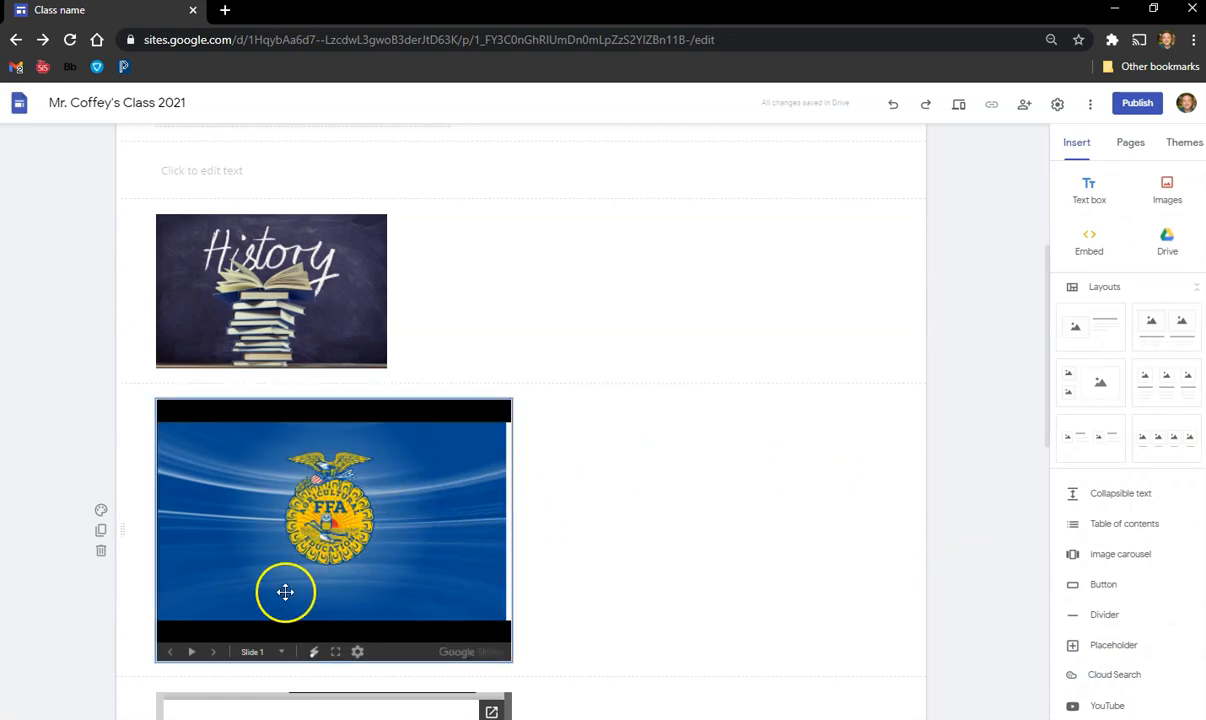
pyautogui.scroll(-3, 383, 573)
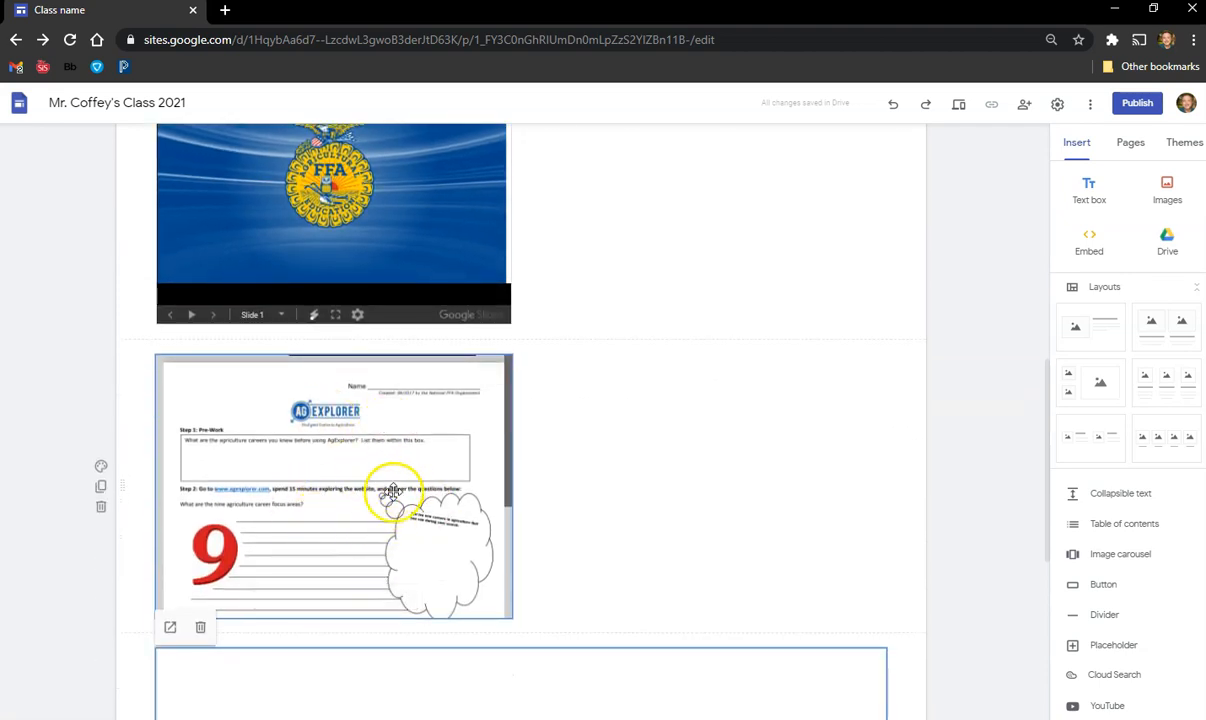
# Move the FFA emblem slides beside the History picture and reduce their height slightly
pyautogui.scroll(-3, 392, 492)
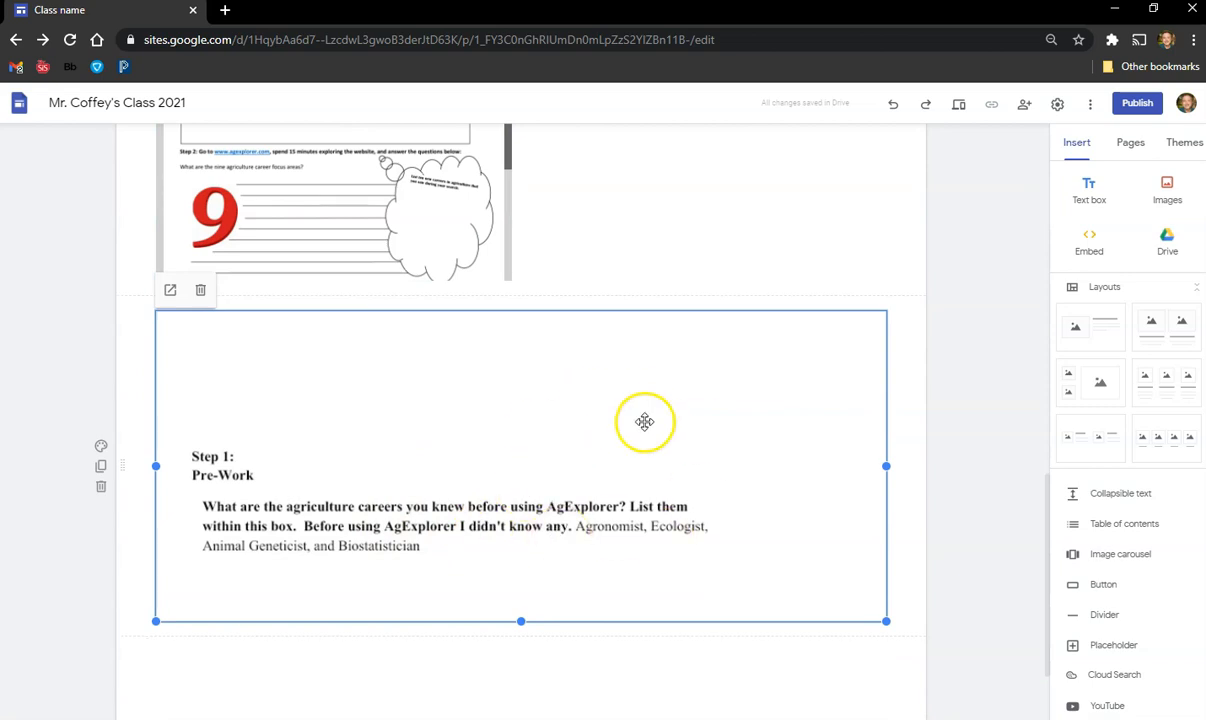
pyautogui.scroll(3, 639, 500)
pyautogui.scroll(5, 639, 500)
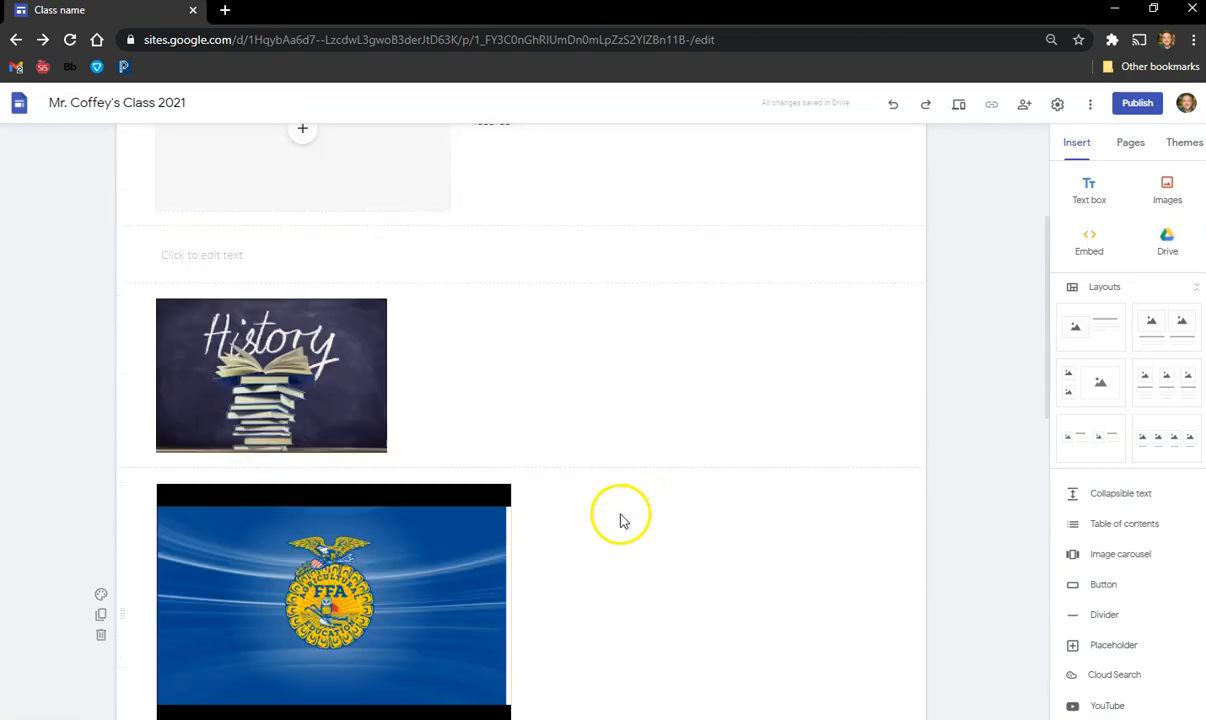
pyautogui.moveTo(428, 498); pyautogui.dragTo(655, 390)
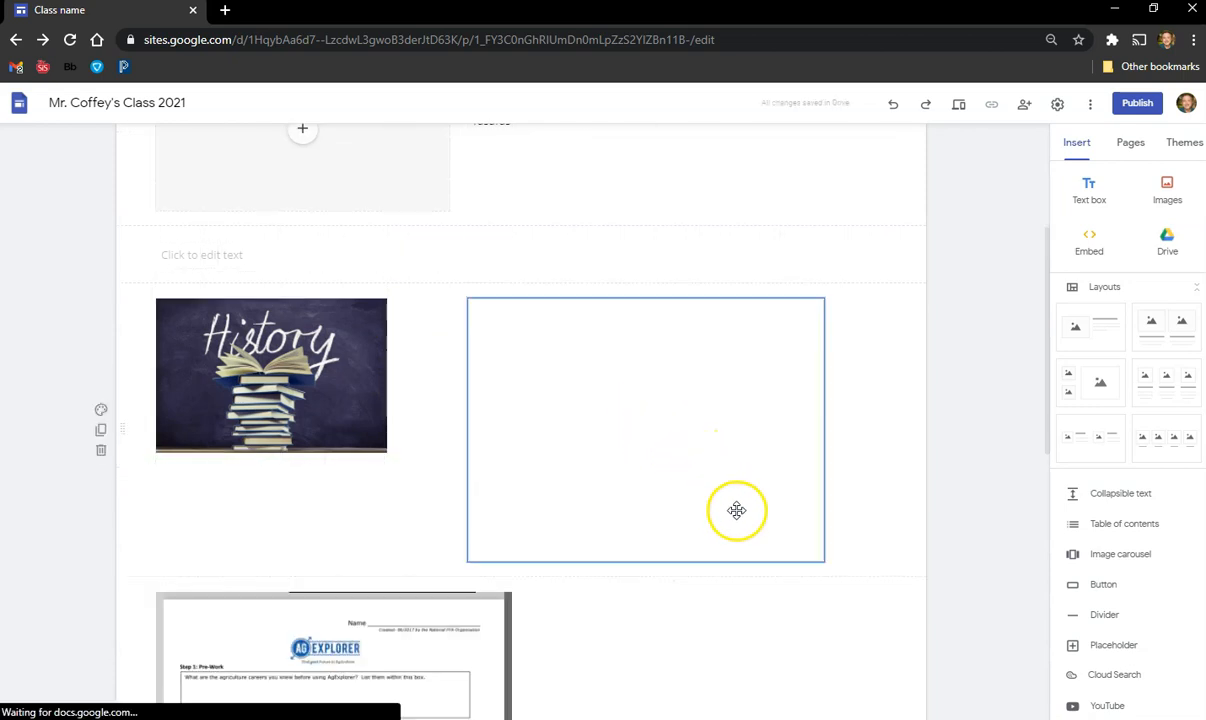
pyautogui.click(816, 557)
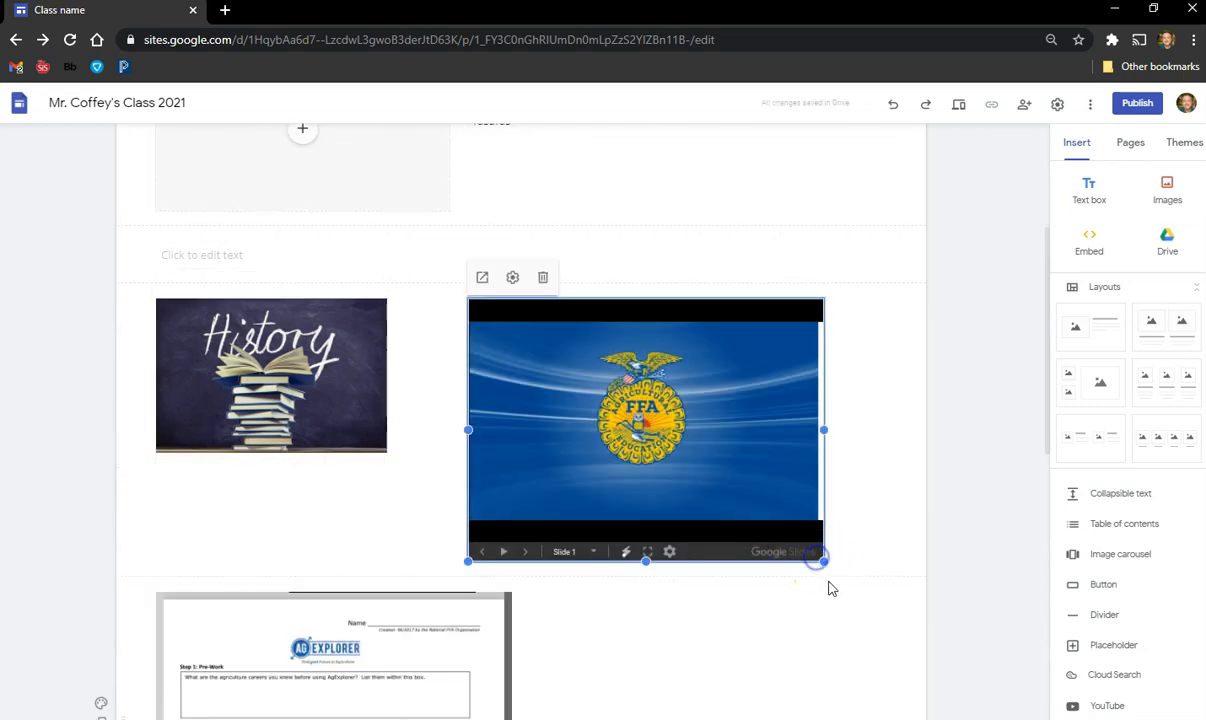
pyautogui.moveTo(823, 563); pyautogui.dragTo(832, 522)
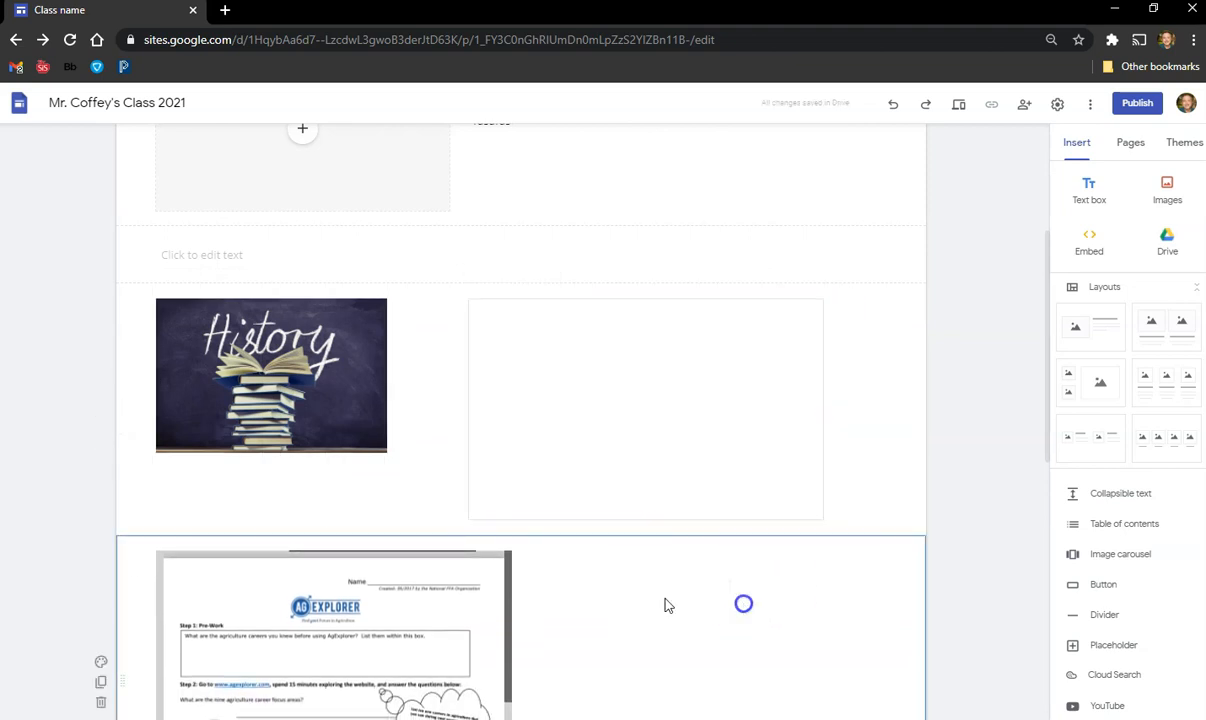
# Enlarge the embedded AgExplorer PDF to show its whole page, and make the AgExplorer document below it taller
pyautogui.scroll(-4, 501, 618)
pyautogui.click(483, 421)
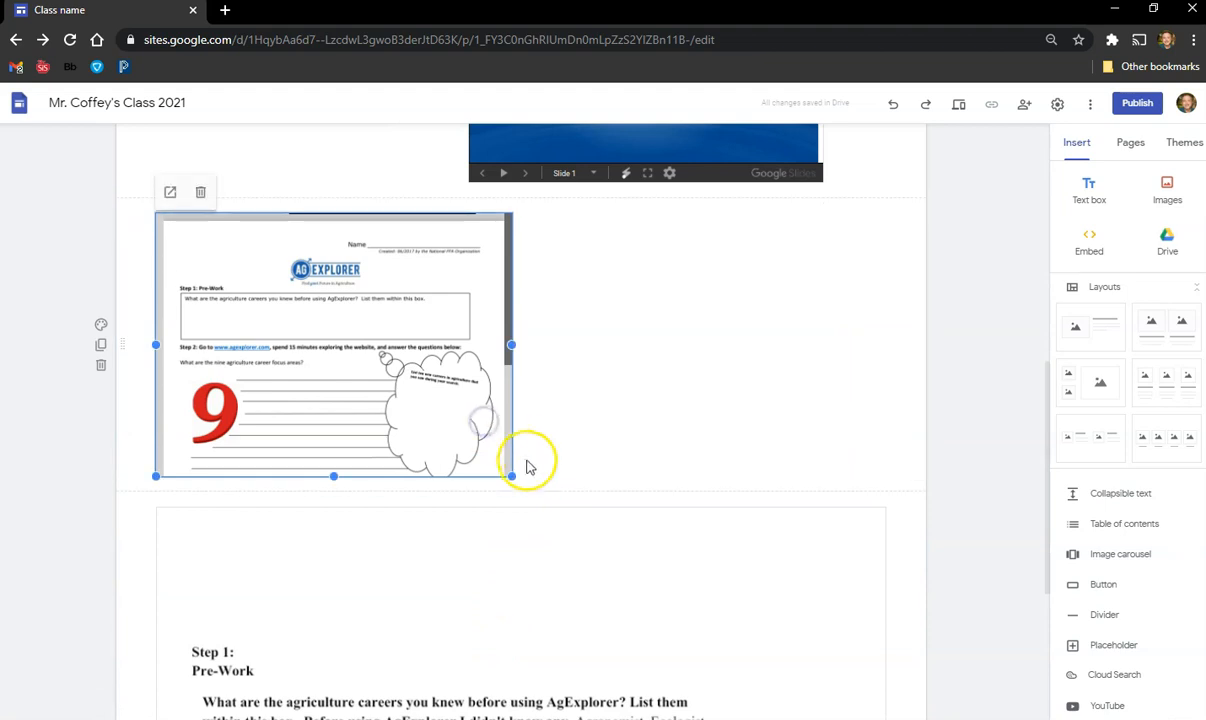
pyautogui.moveTo(512, 478); pyautogui.dragTo(587, 585)
pyautogui.moveTo(887, 628); pyautogui.dragTo(919, 709)
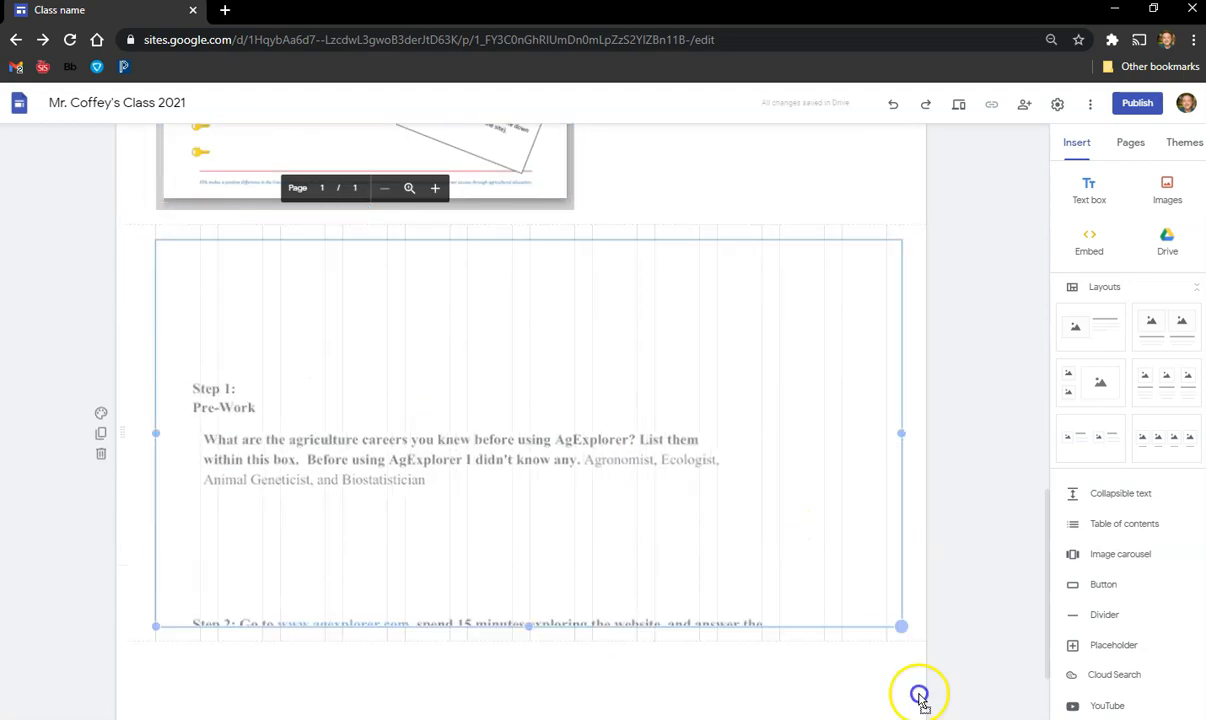
# Add a text box directly above the FFA emblem slides reading "Read this slide show to find out about..."
pyautogui.scroll(5, 809, 587)
pyautogui.scroll(4, 809, 587)
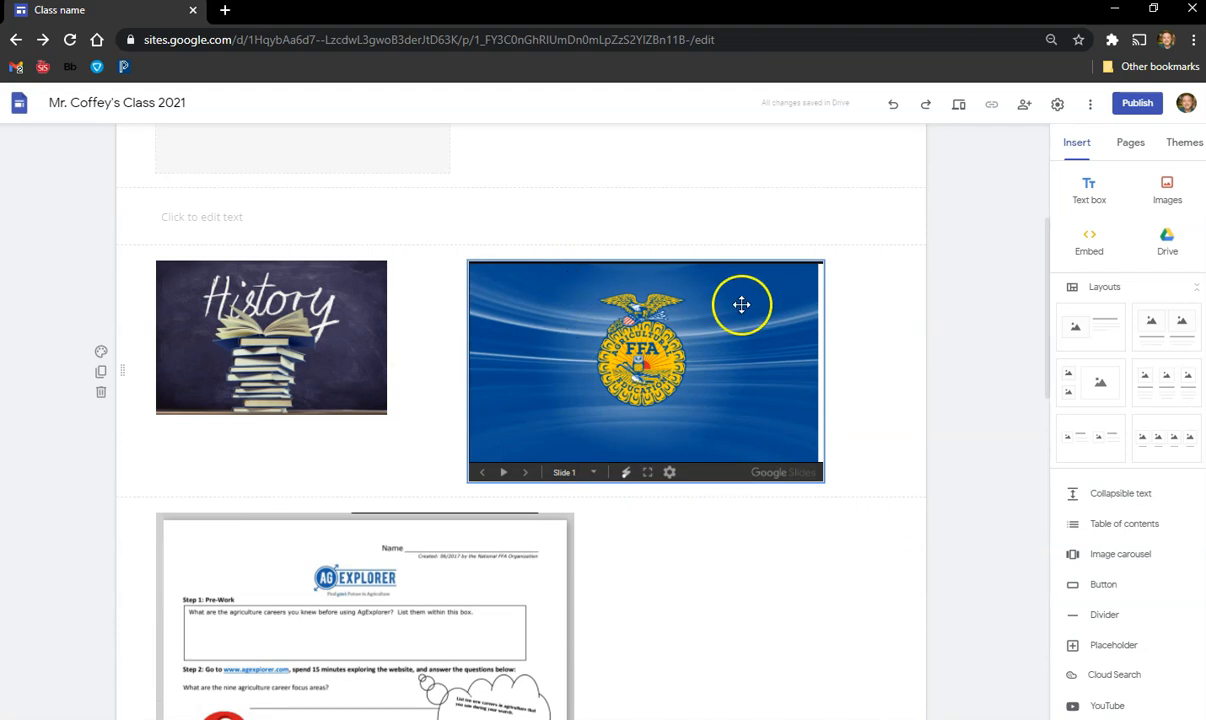
pyautogui.click(1091, 183)
pyautogui.scroll(4, 718, 393)
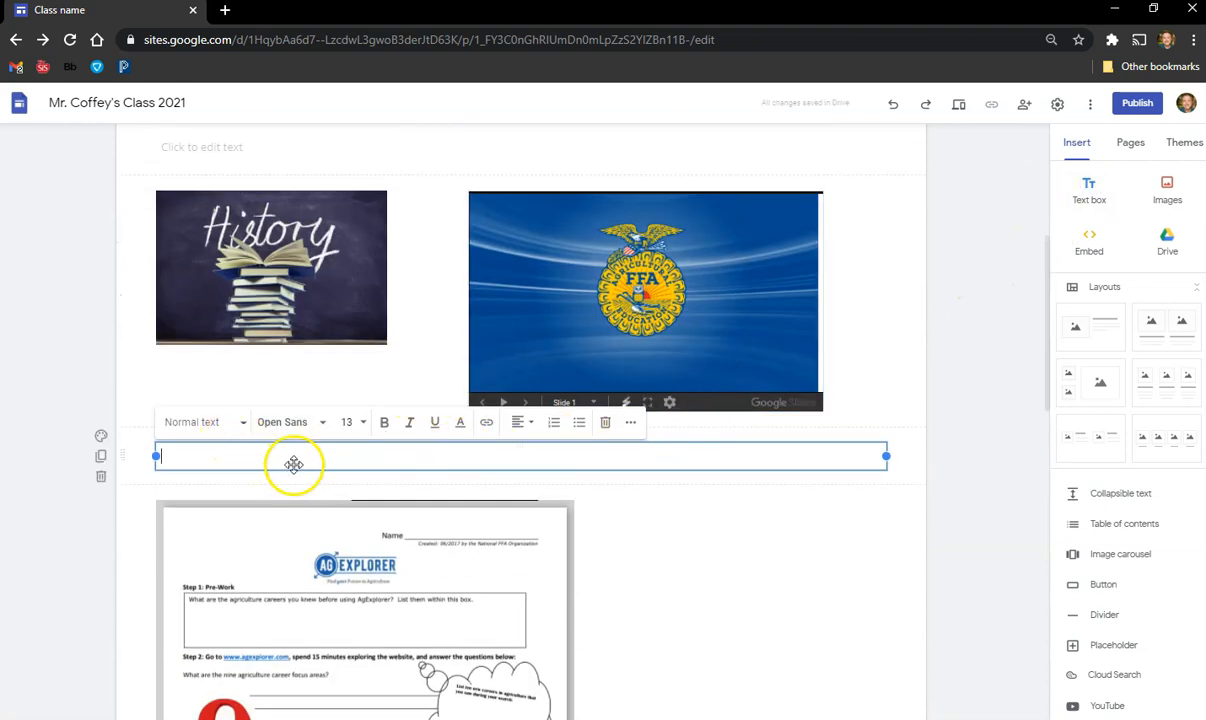
pyautogui.moveTo(294, 467); pyautogui.dragTo(522, 199)
pyautogui.click(568, 291)
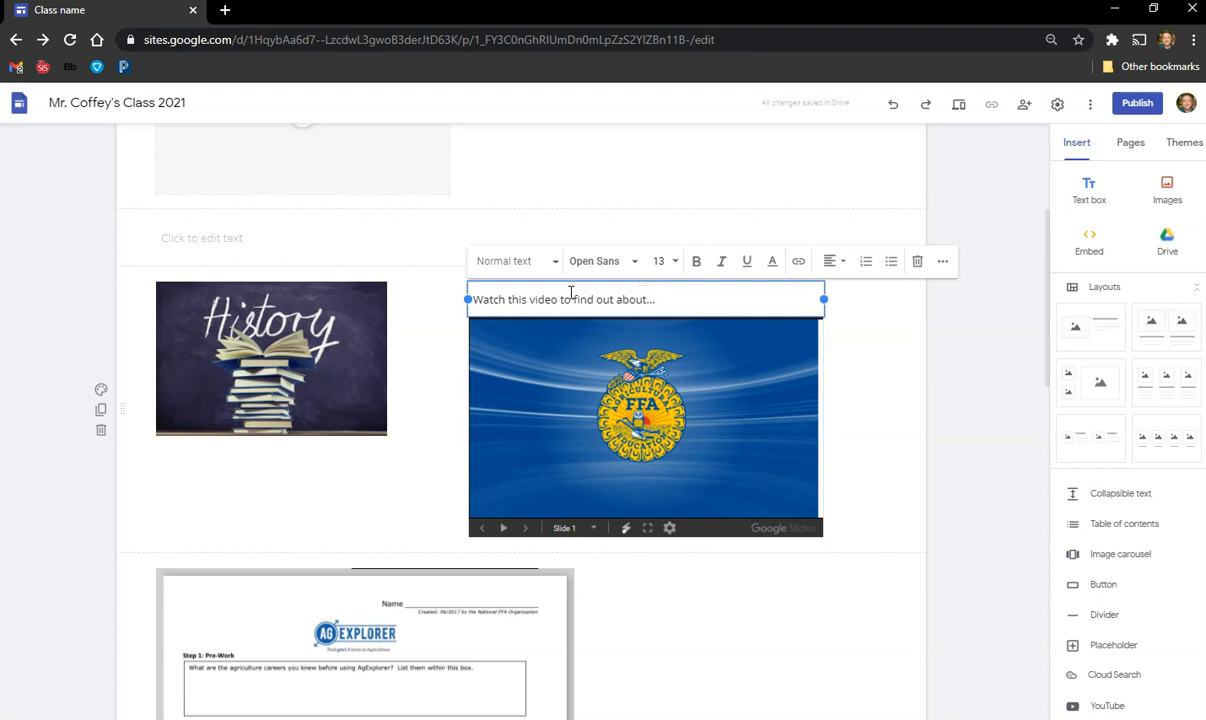
pyautogui.doubleClick(543, 300)
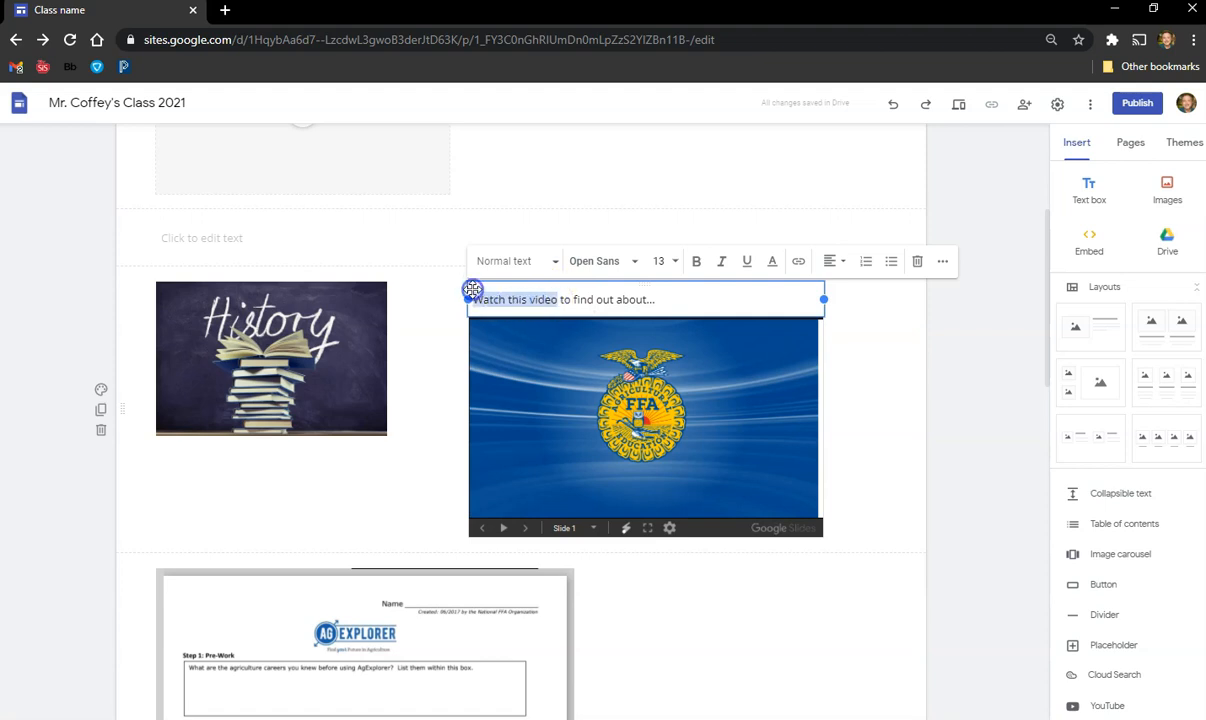
pyautogui.write('Read')
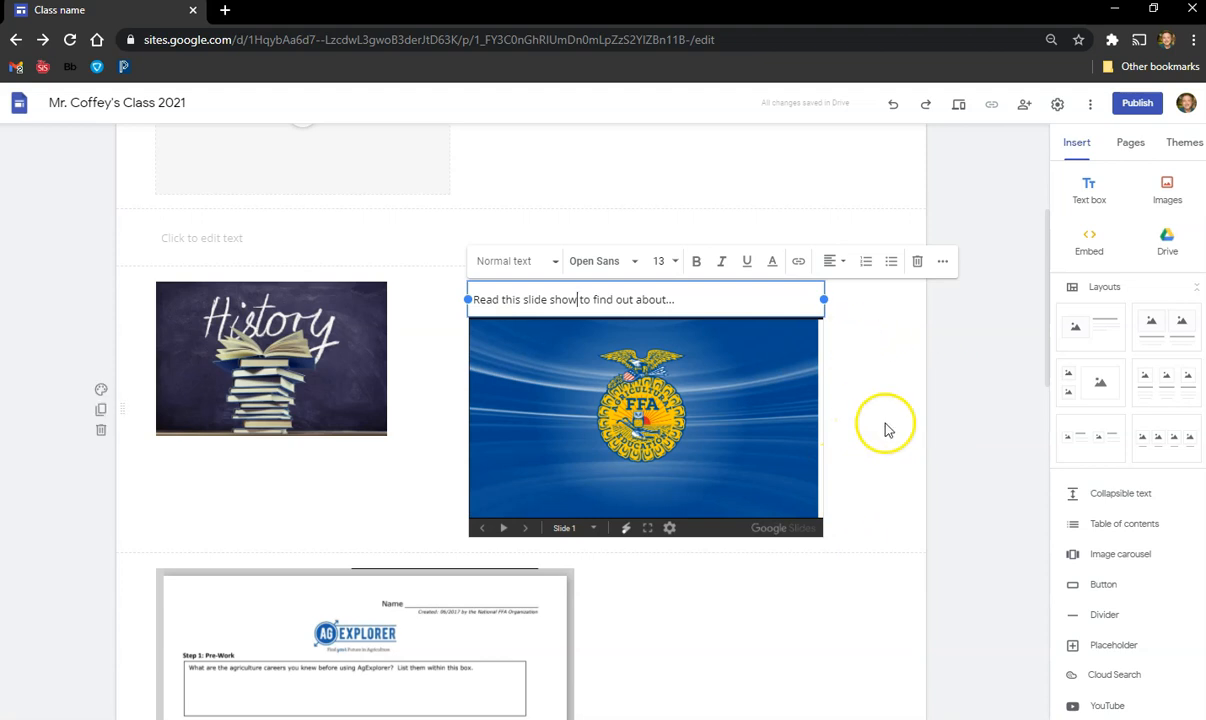
pyautogui.scroll(1, 868, 466)
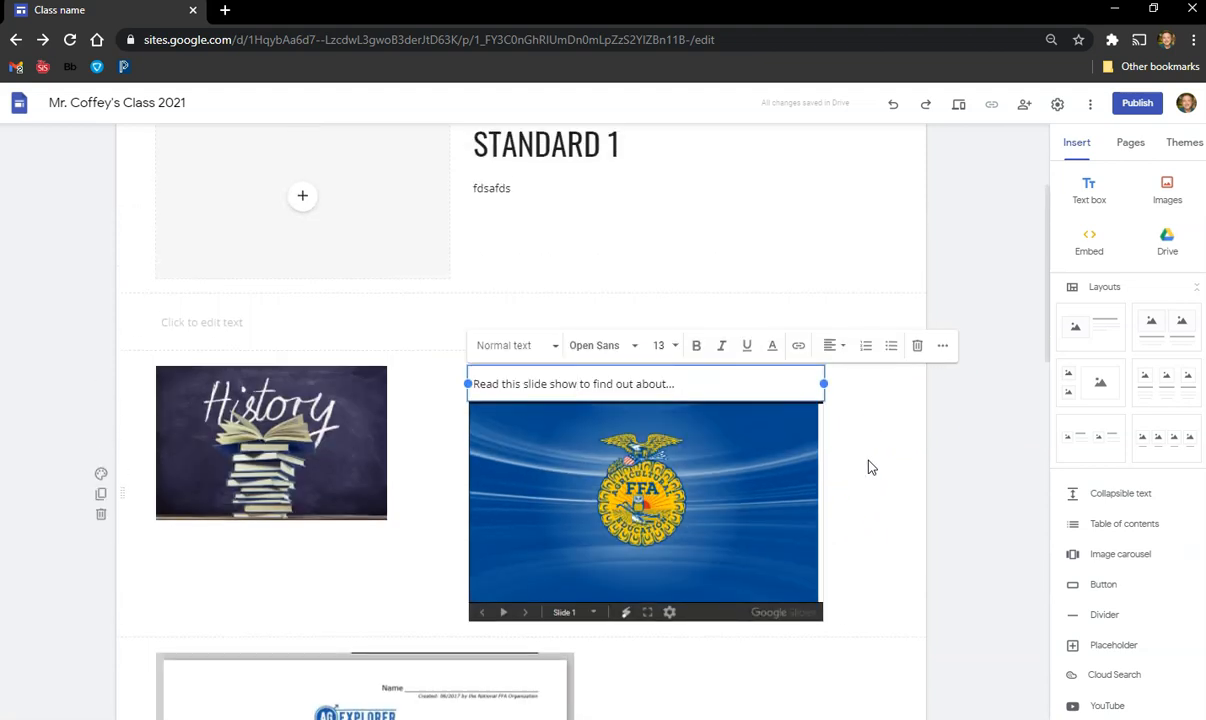
pyautogui.scroll(2, 694, 445)
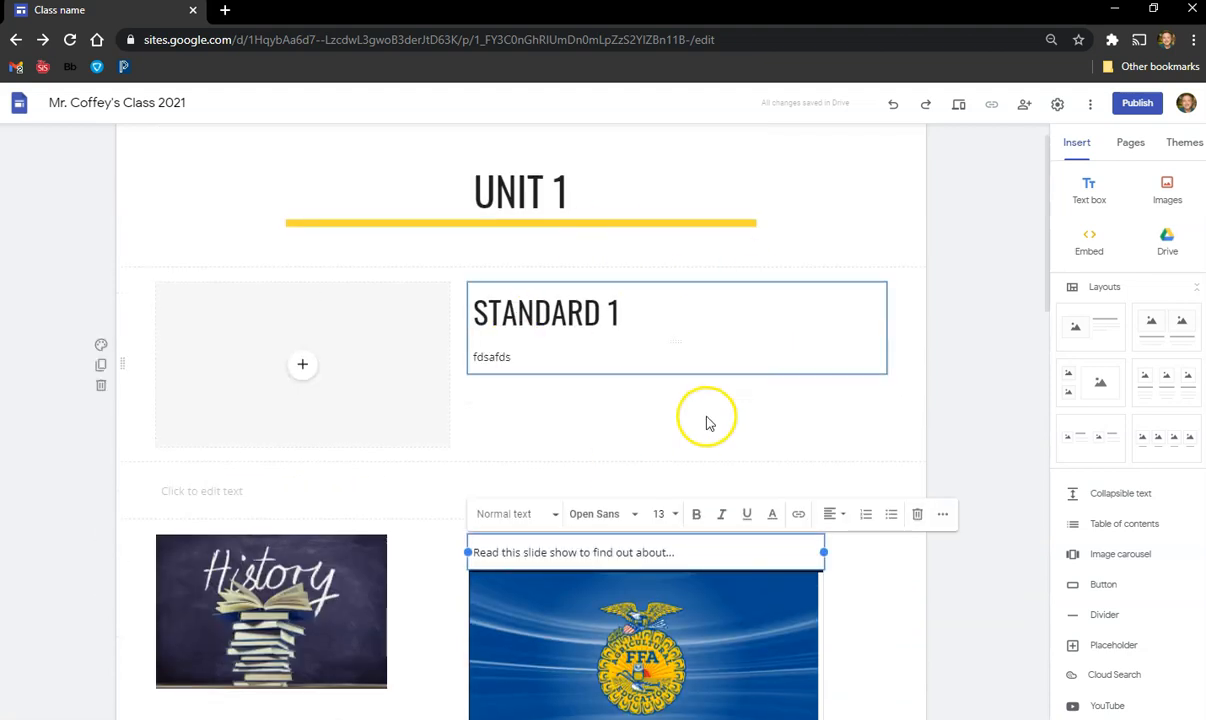
pyautogui.scroll(-10, 696, 444)
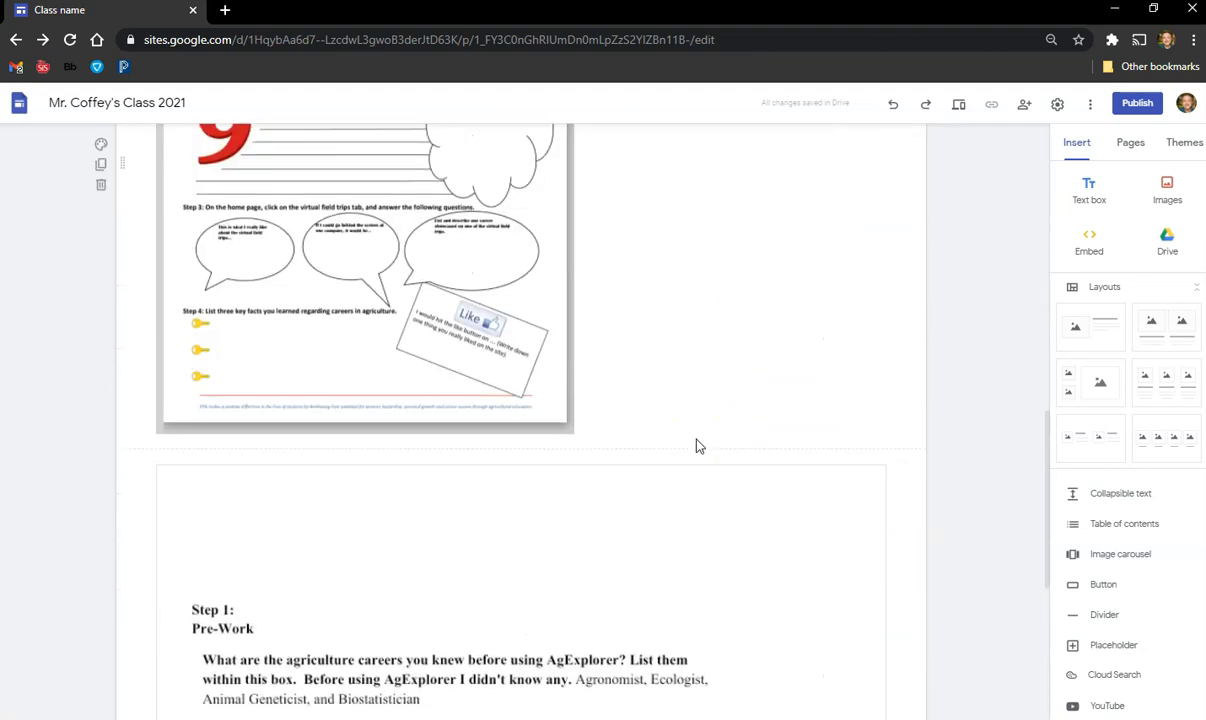
pyautogui.scroll(-5, 700, 447)
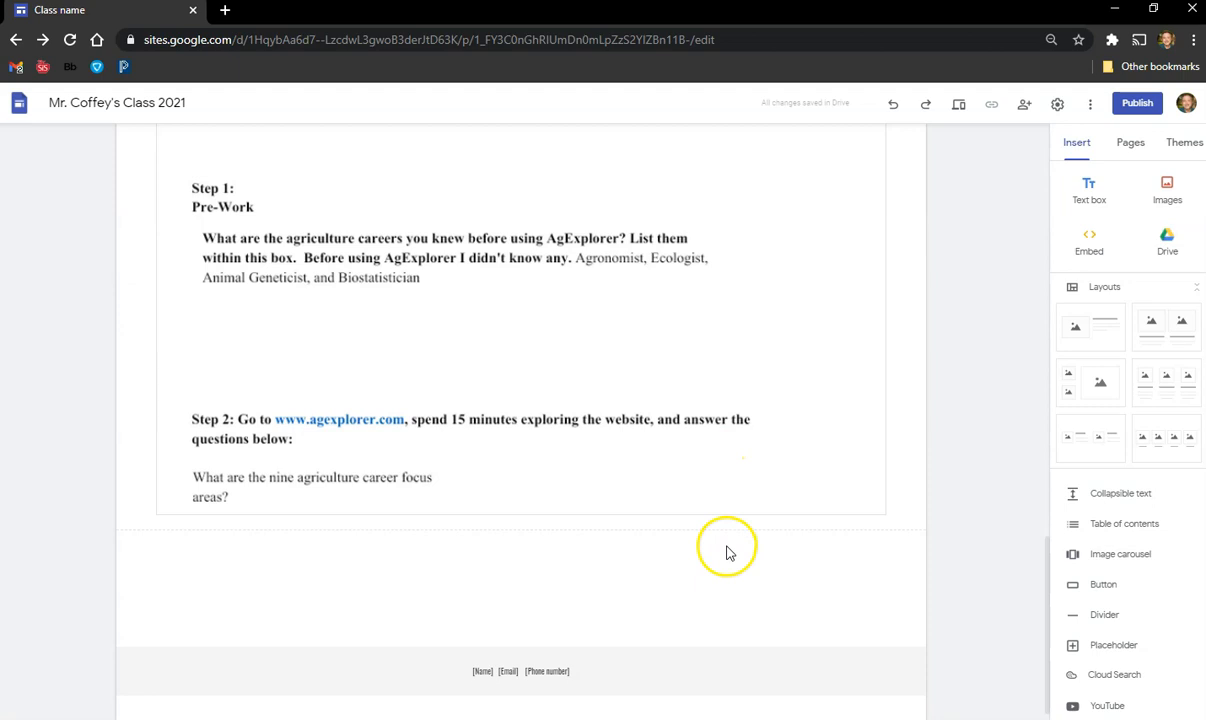
pyautogui.scroll(-1, 519, 638)
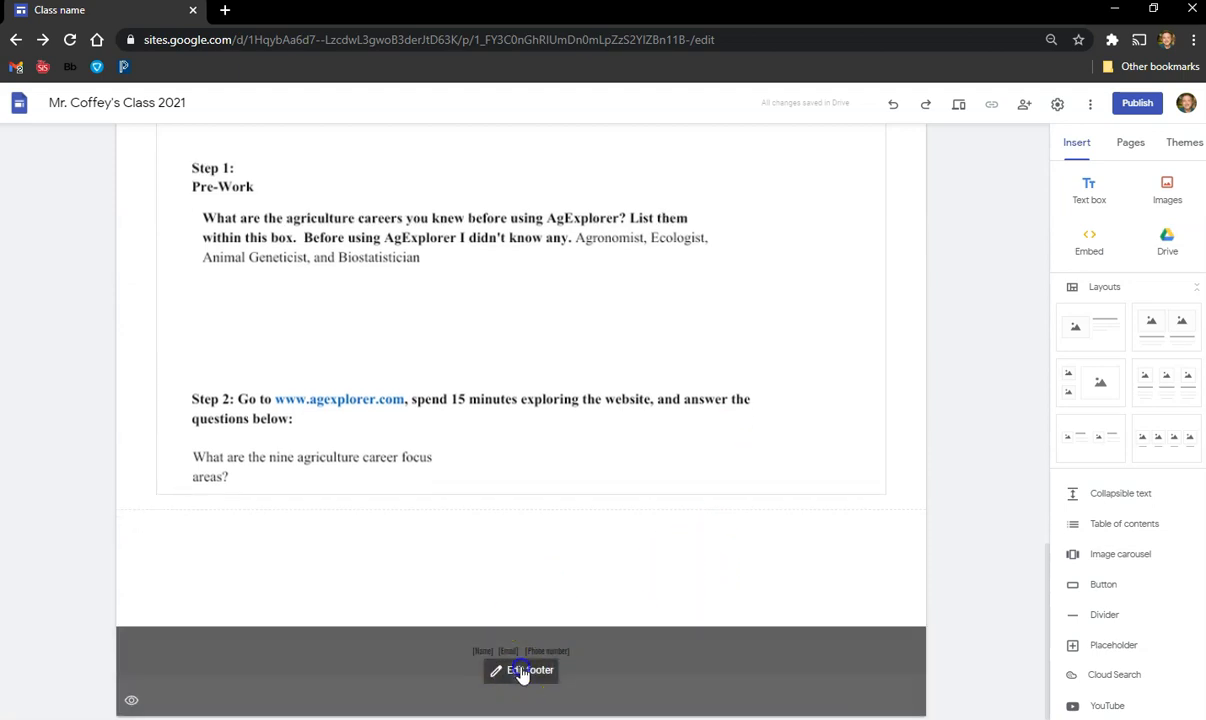
pyautogui.click(522, 672)
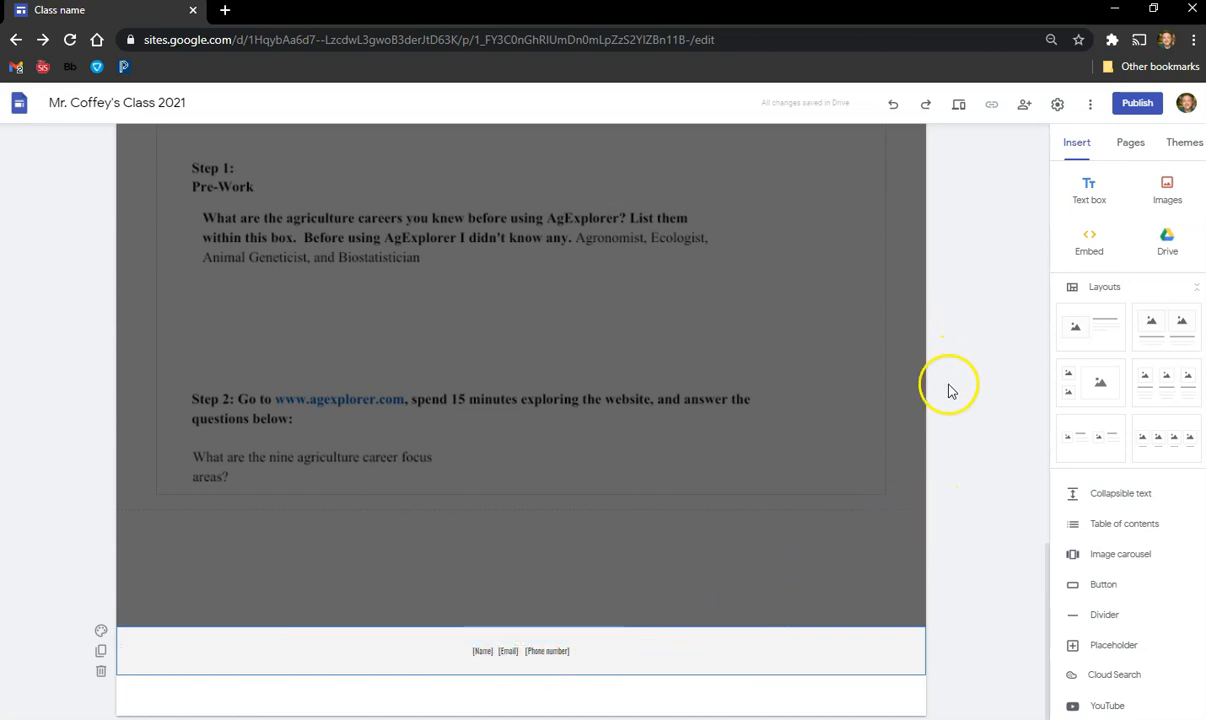
pyautogui.scroll(4, 948, 388)
pyautogui.scroll(10, 948, 388)
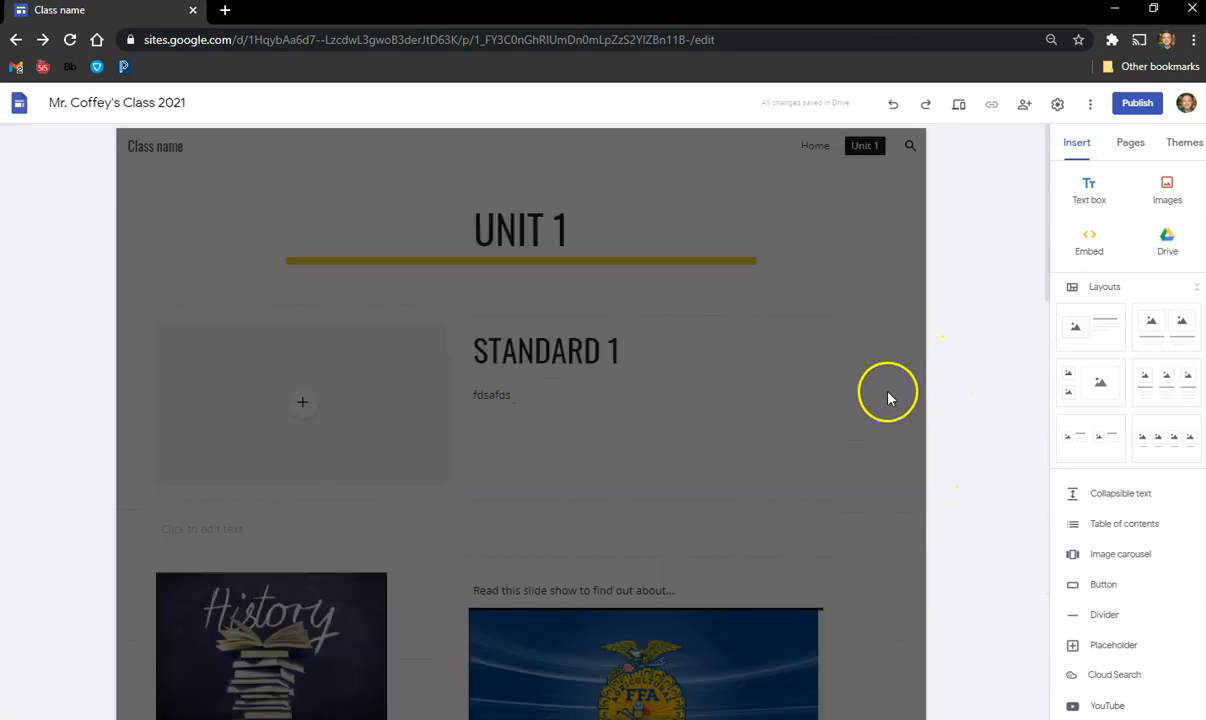
pyautogui.click(890, 305)
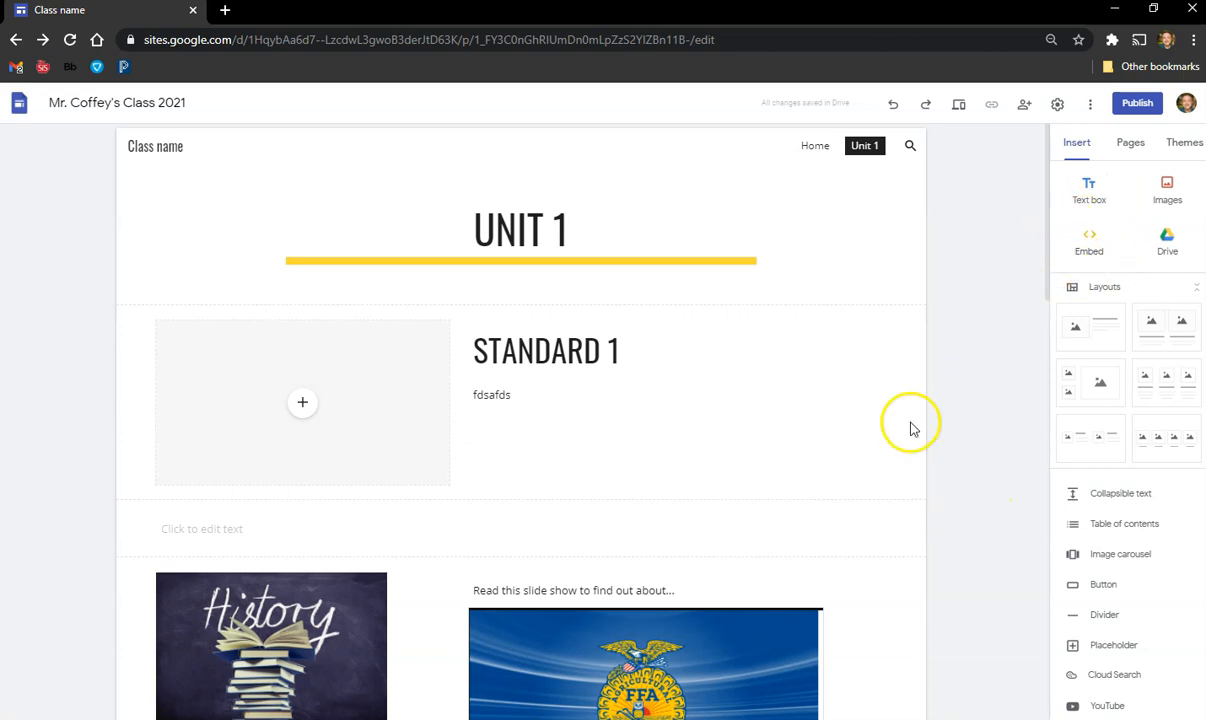
# Search YouTube for Ag tech and insert the video "Launching an AgTech Start-Up" below the AgExplorer document
pyautogui.scroll(-5, 795, 482)
pyautogui.scroll(-10, 795, 485)
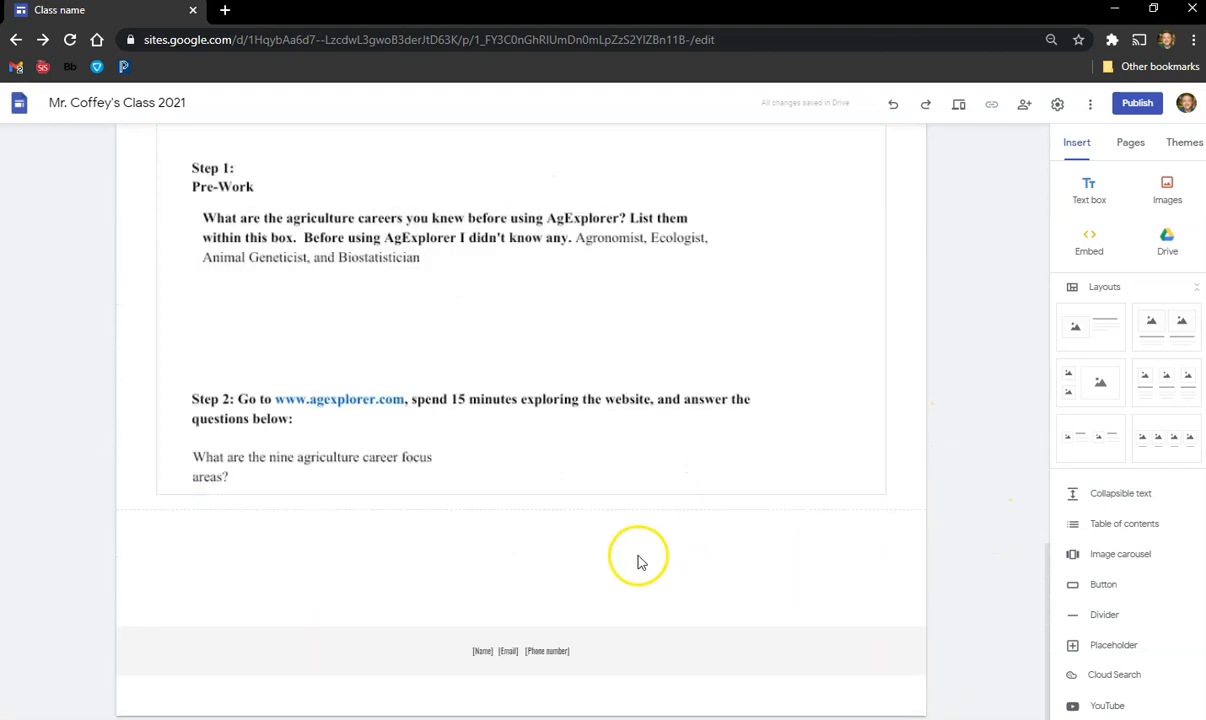
pyautogui.click(603, 525)
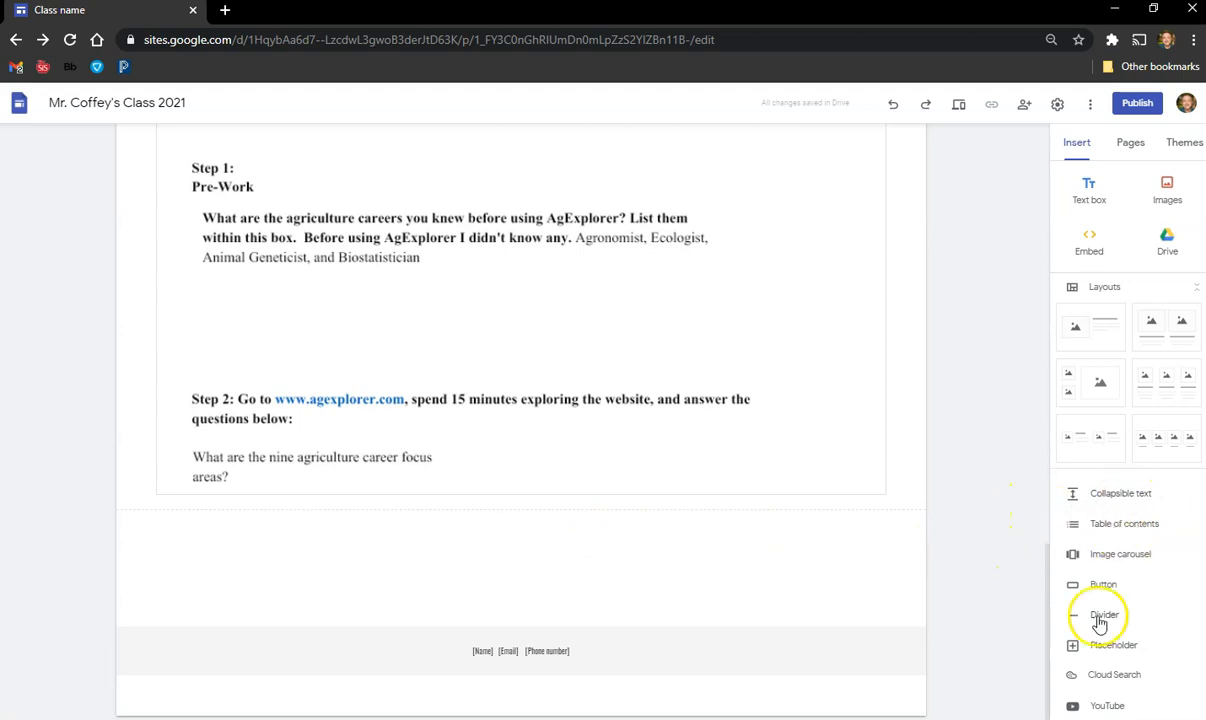
pyautogui.scroll(-3, 1141, 650)
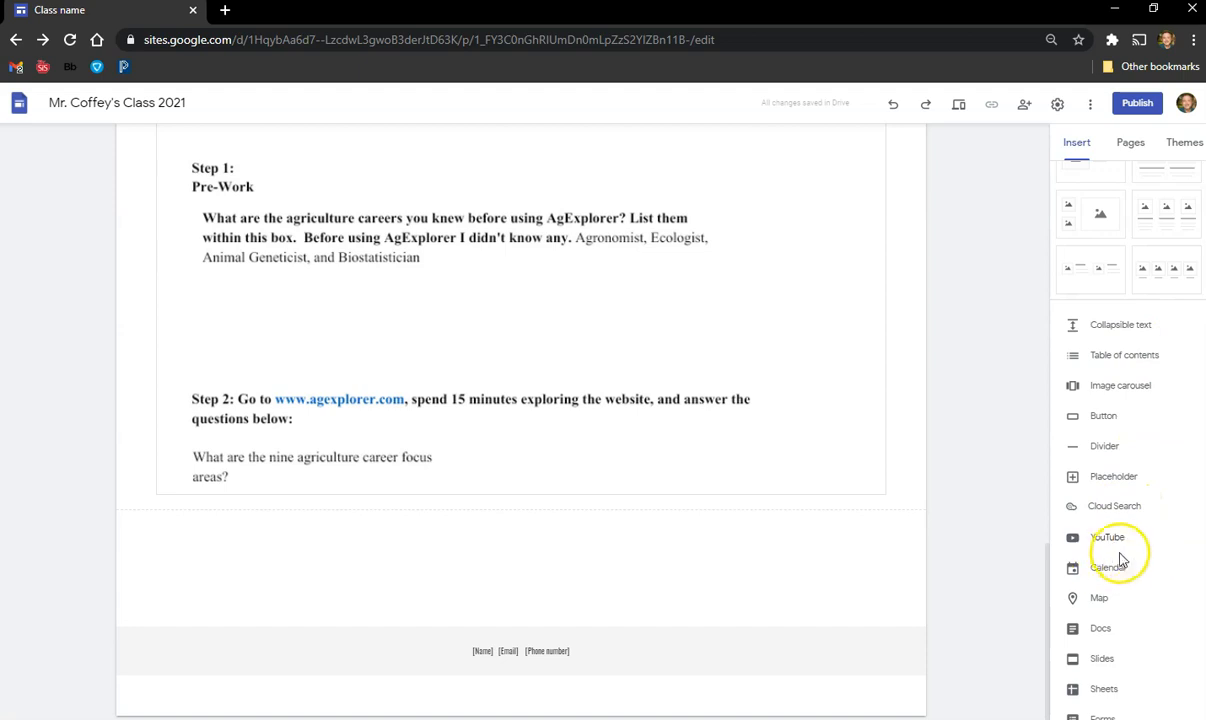
pyautogui.click(1107, 550)
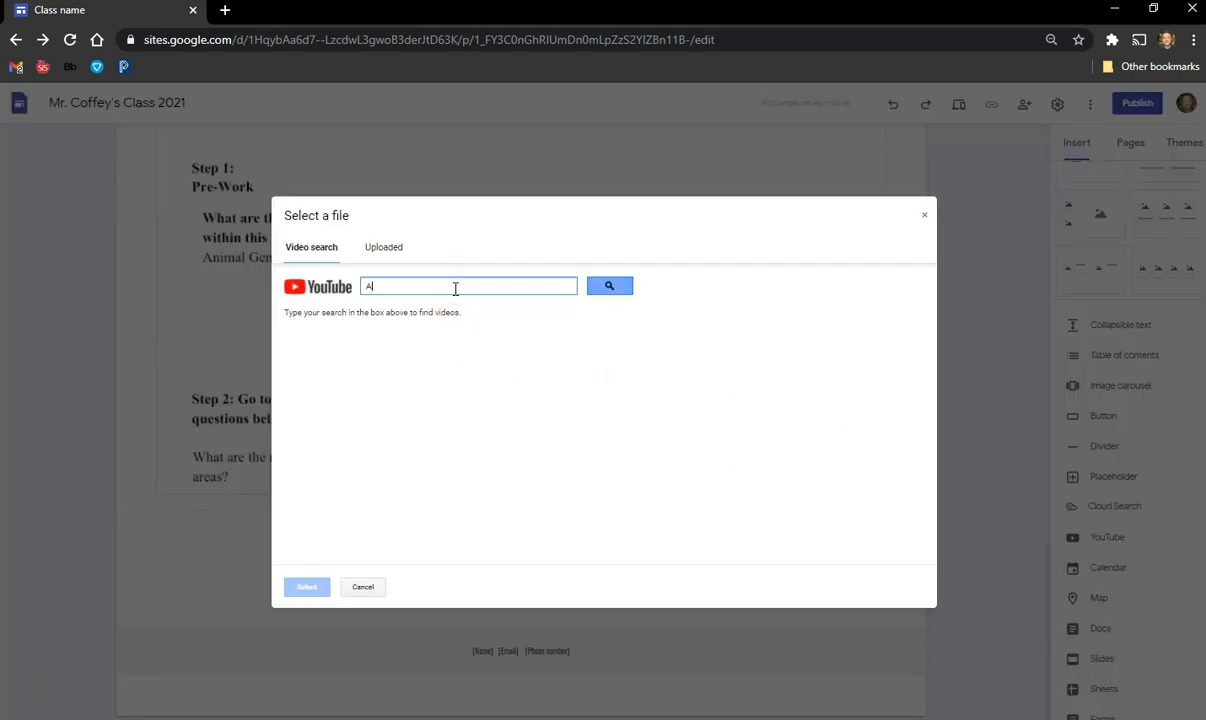
pyautogui.press('Return')
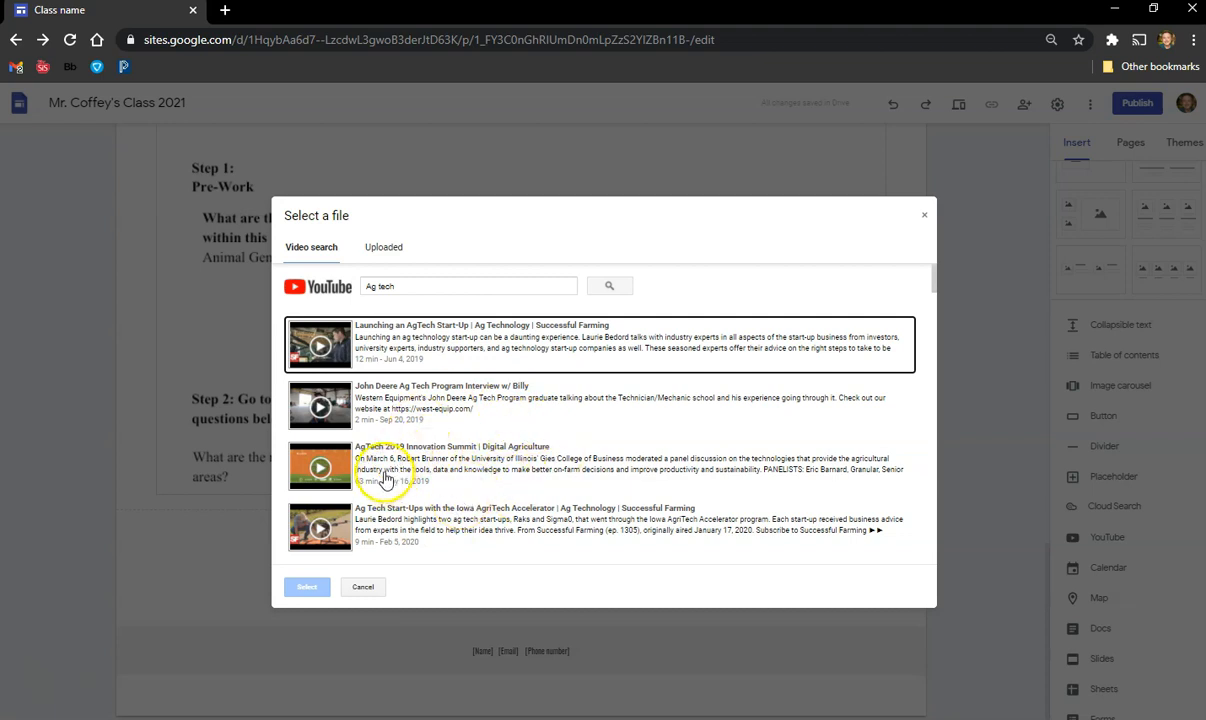
pyautogui.click(408, 357)
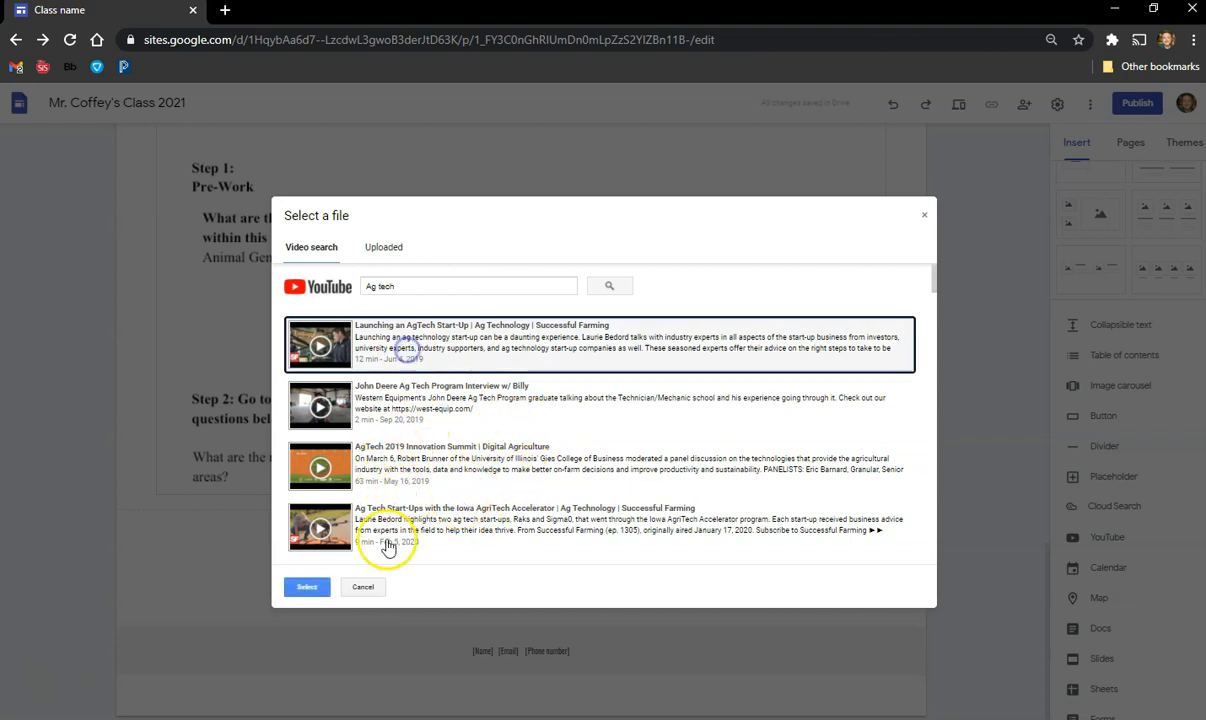
pyautogui.click(306, 587)
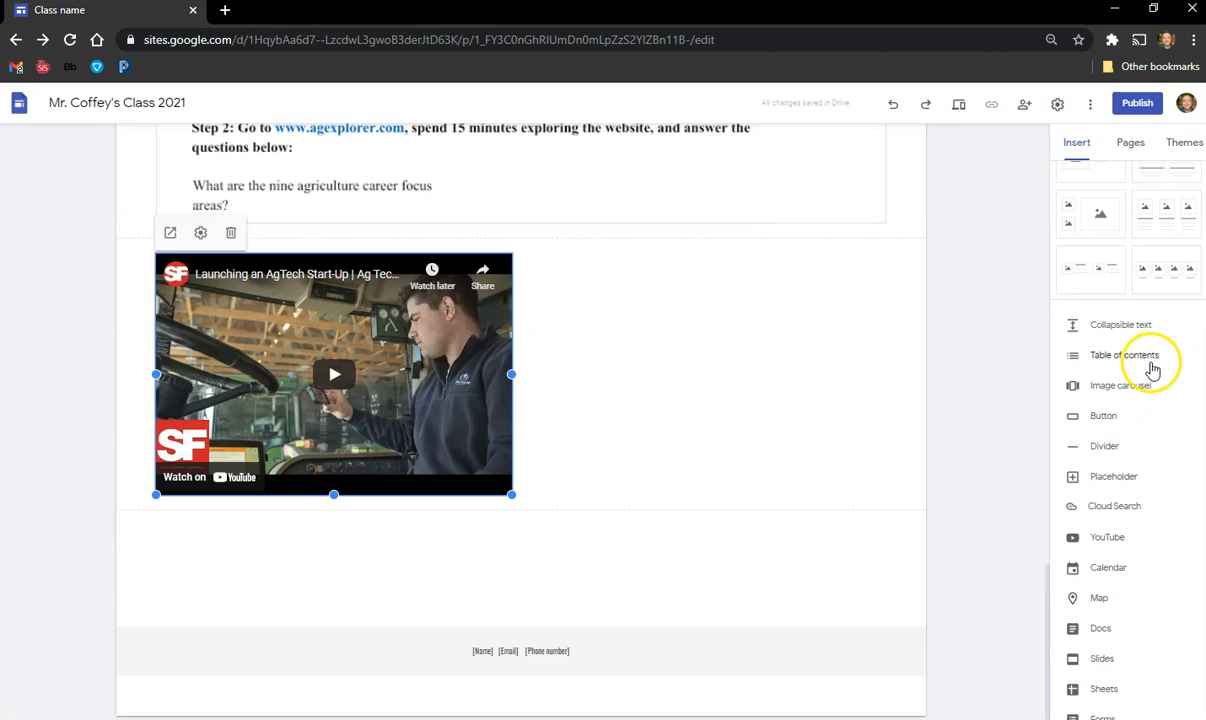
# Insert the BEHS Ag Science 2019 calendar below the YouTube video
pyautogui.click(1110, 575)
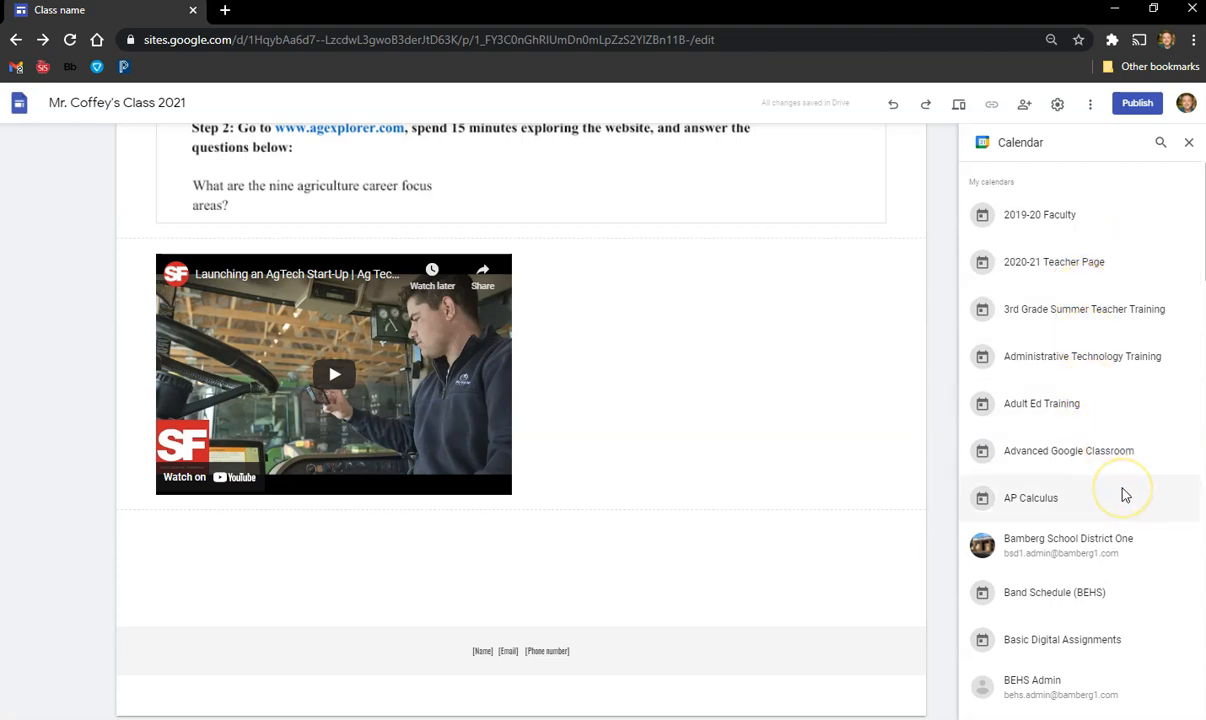
pyautogui.scroll(-3, 1124, 494)
pyautogui.click(1032, 573)
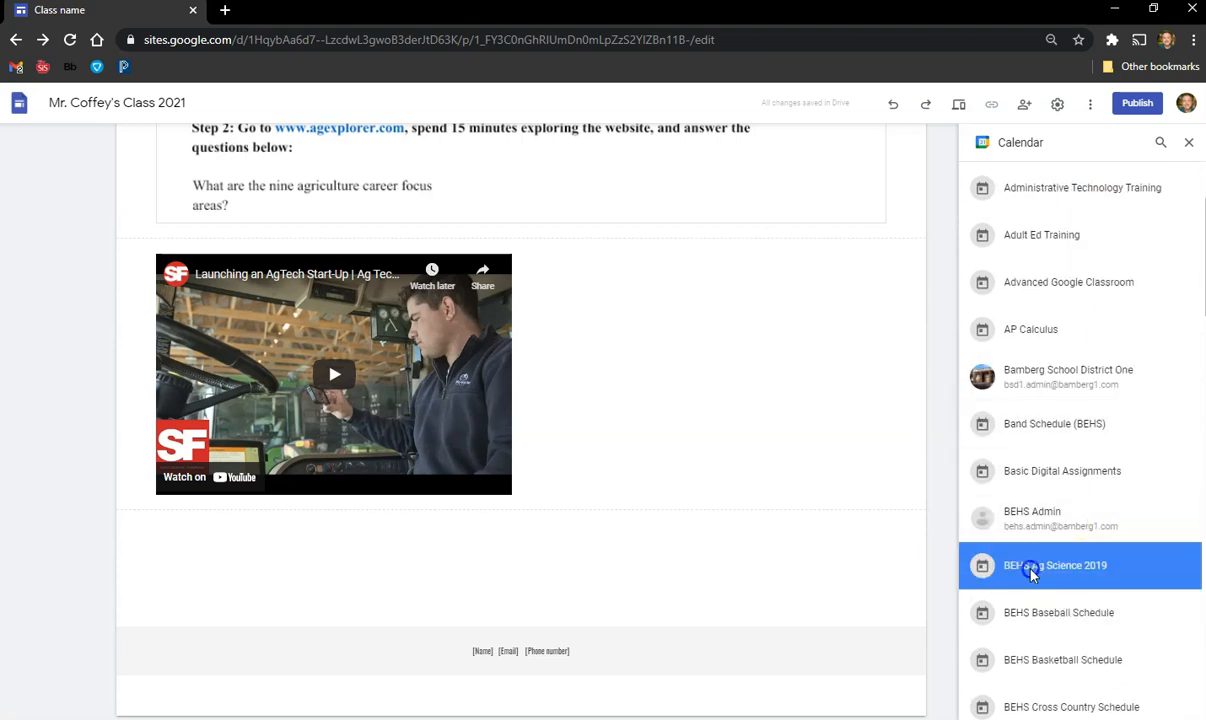
pyautogui.click(1147, 704)
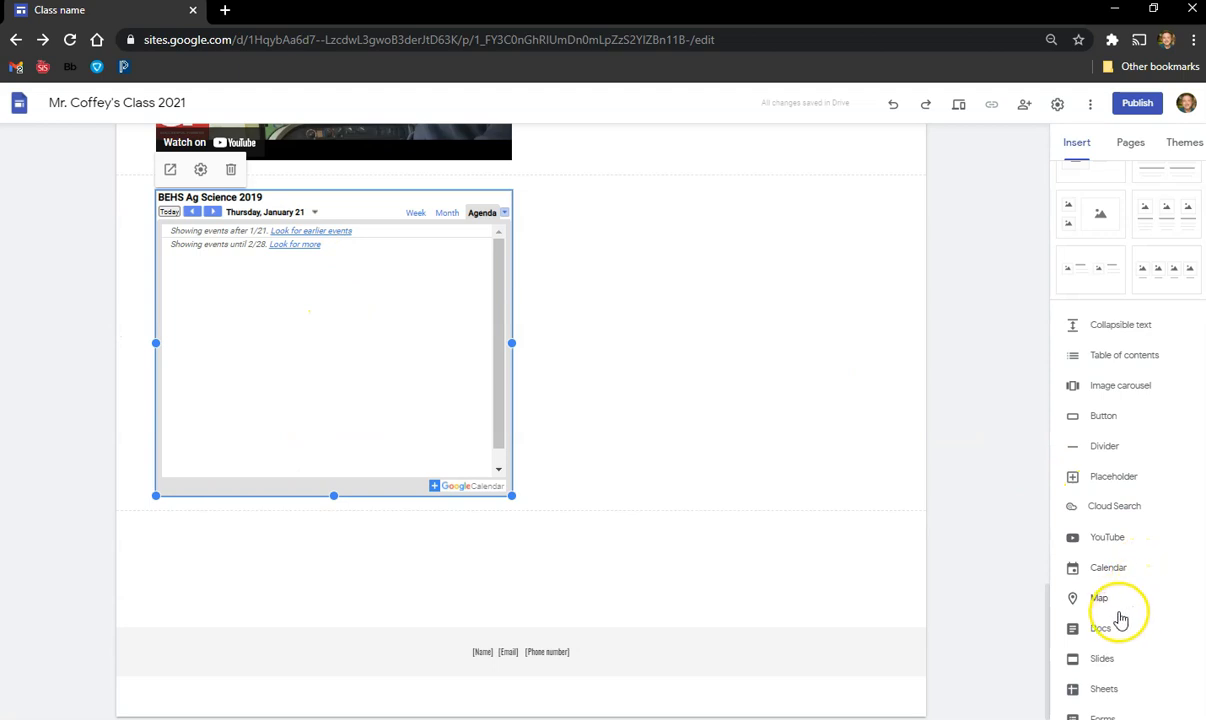
pyautogui.scroll(-1, 1136, 655)
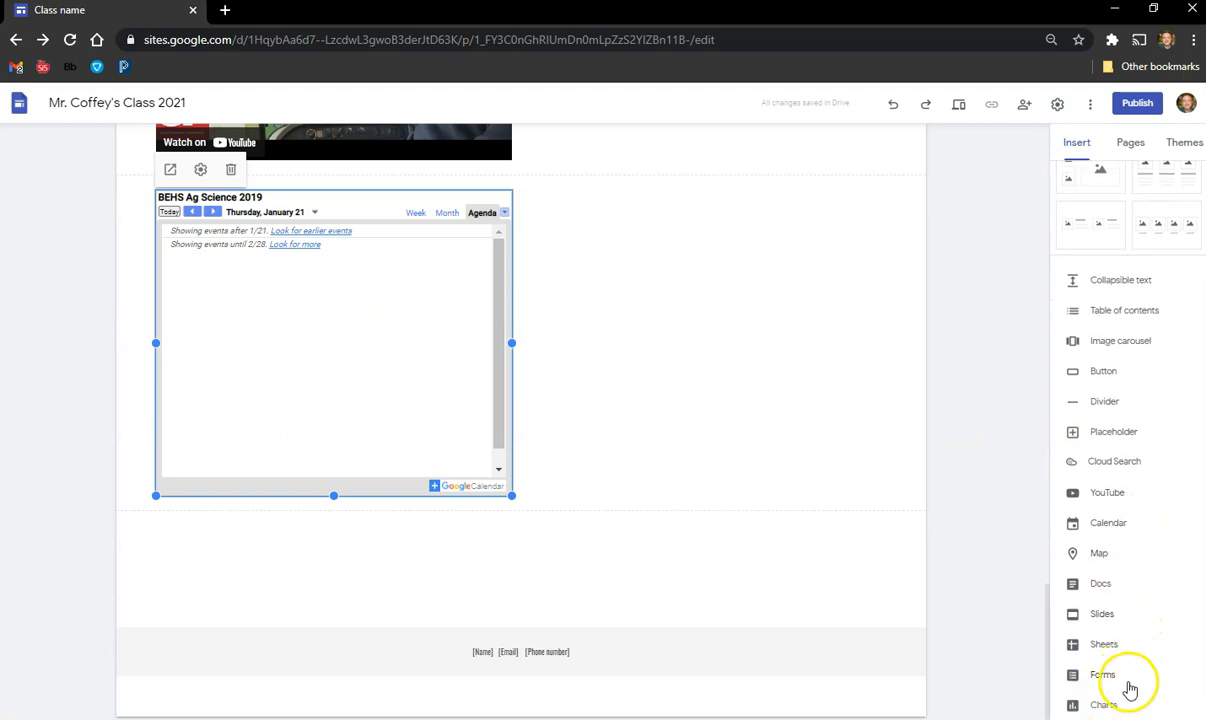
pyautogui.scroll(10, 969, 485)
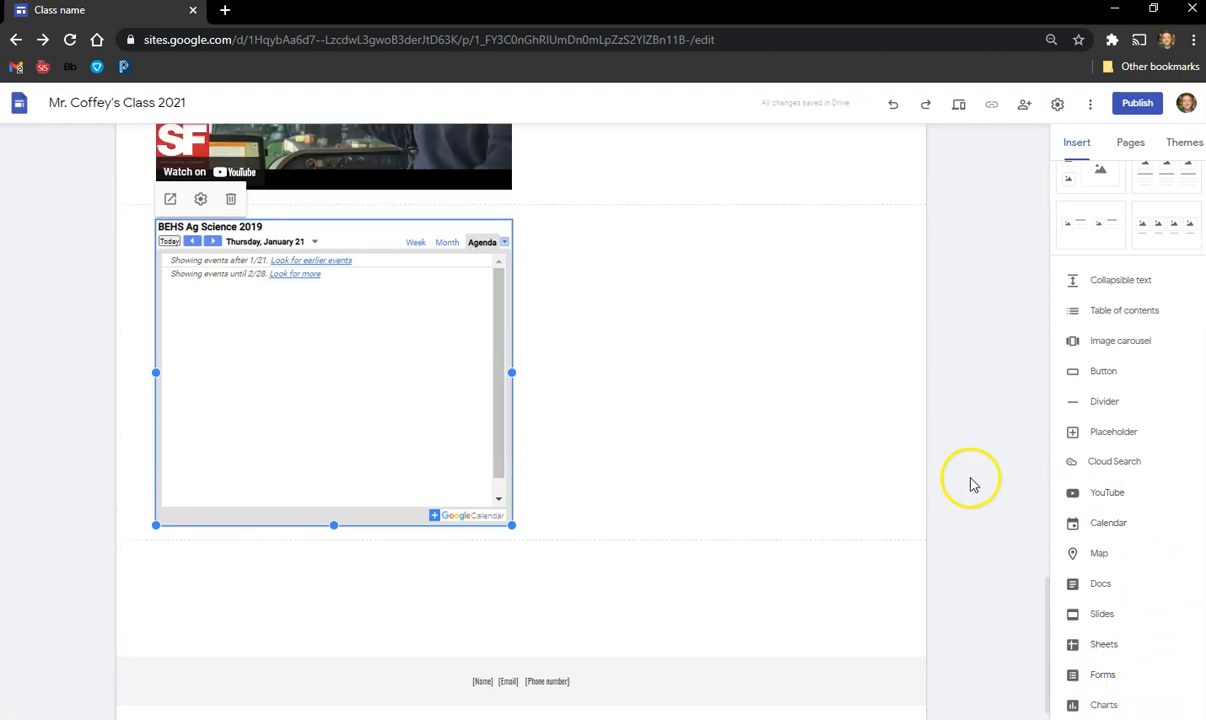
pyautogui.scroll(15, 777, 463)
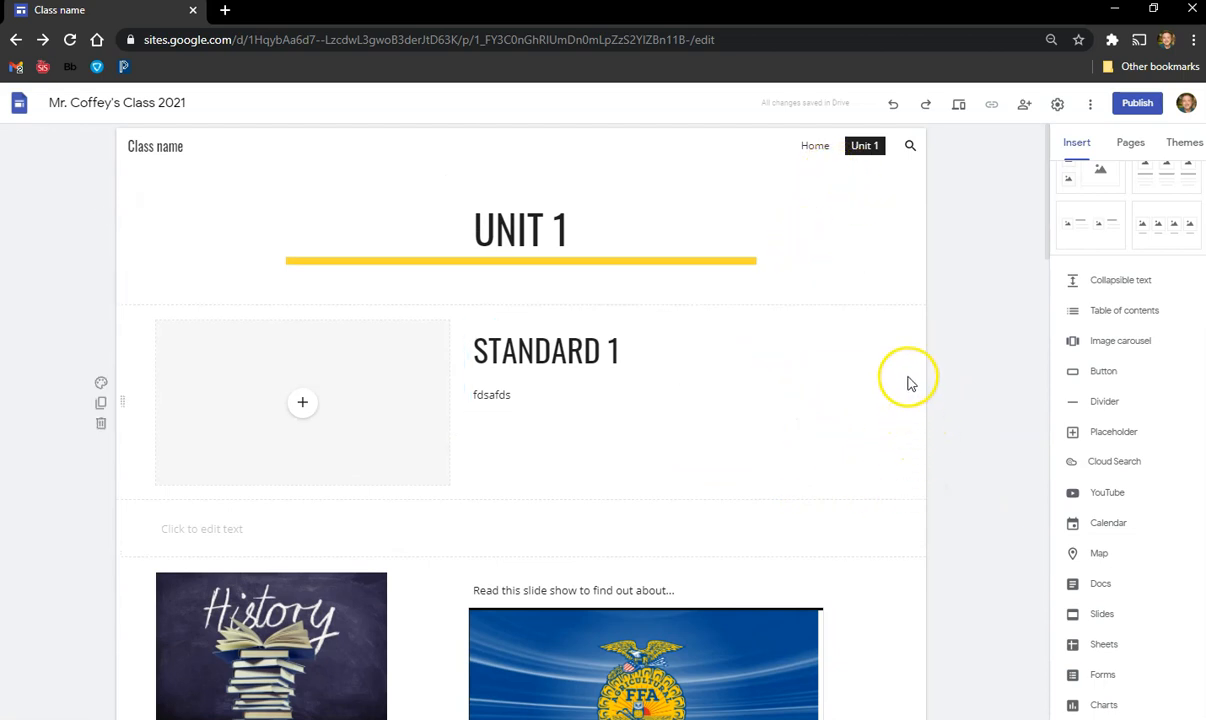
pyautogui.scroll(-3, 855, 473)
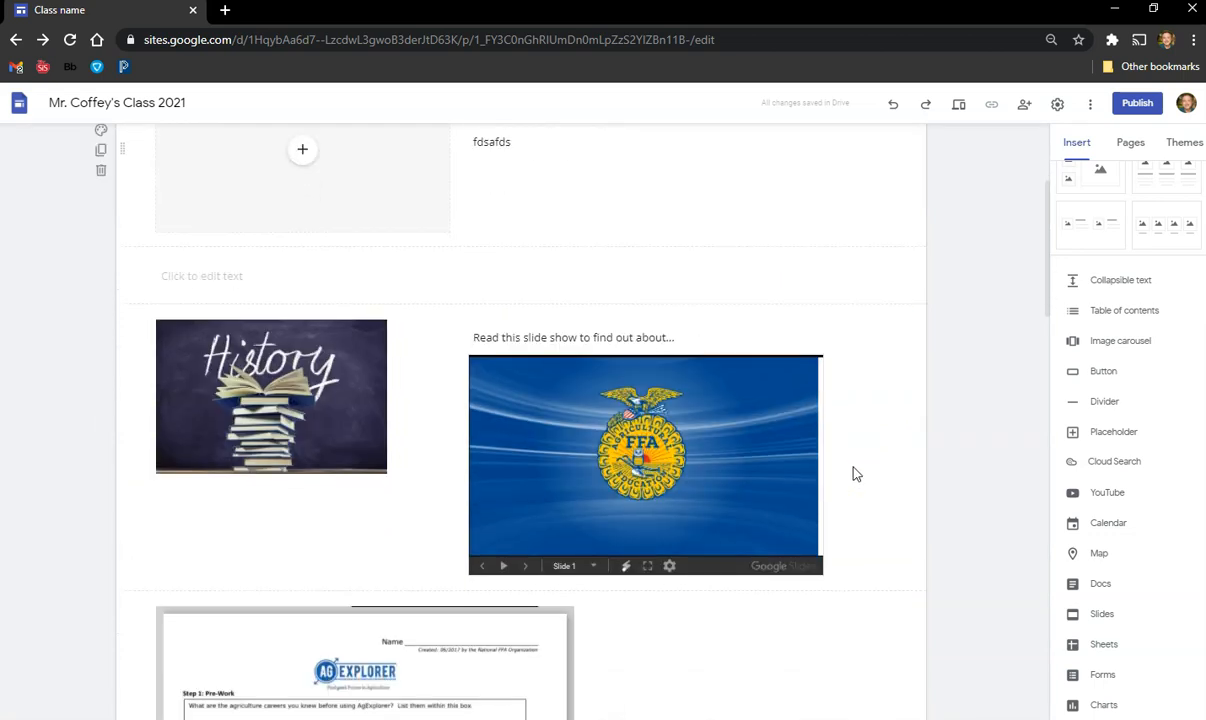
pyautogui.scroll(-3, 731, 418)
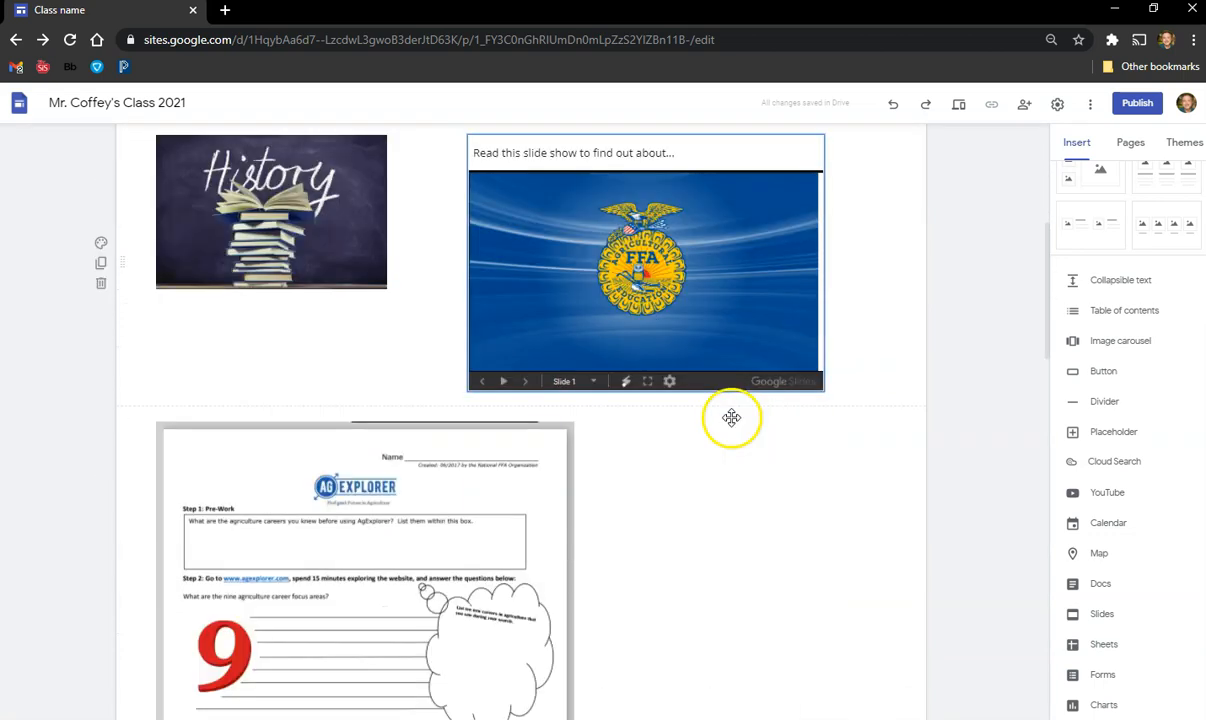
# Review the whole Unit 1 page from its heading through the slides, documents and video to the calendar
pyautogui.scroll(-6, 450, 479)
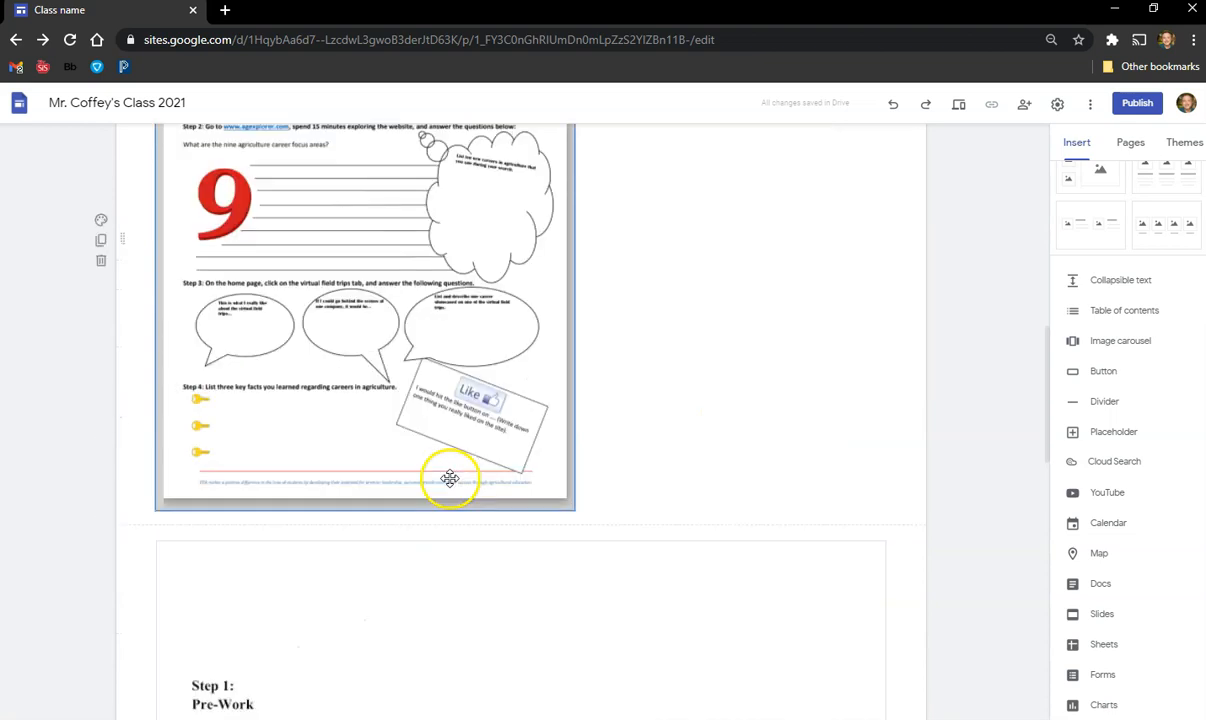
pyautogui.scroll(-5, 525, 492)
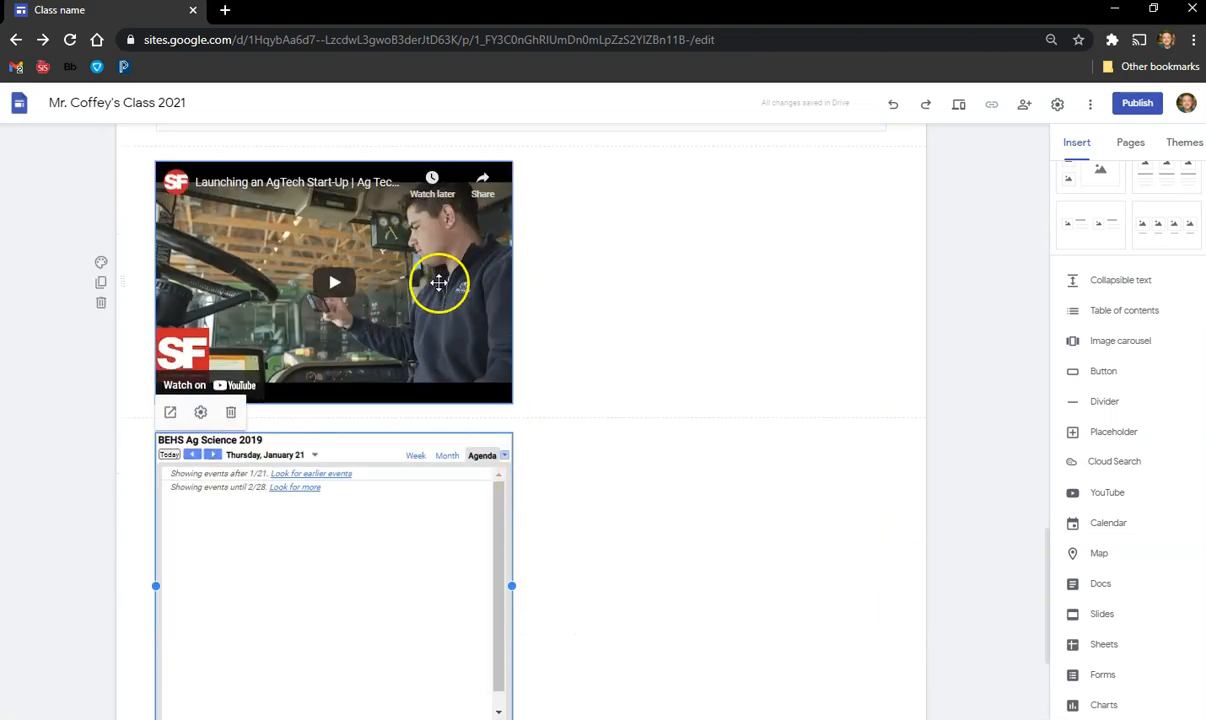
pyautogui.scroll(-2, 425, 380)
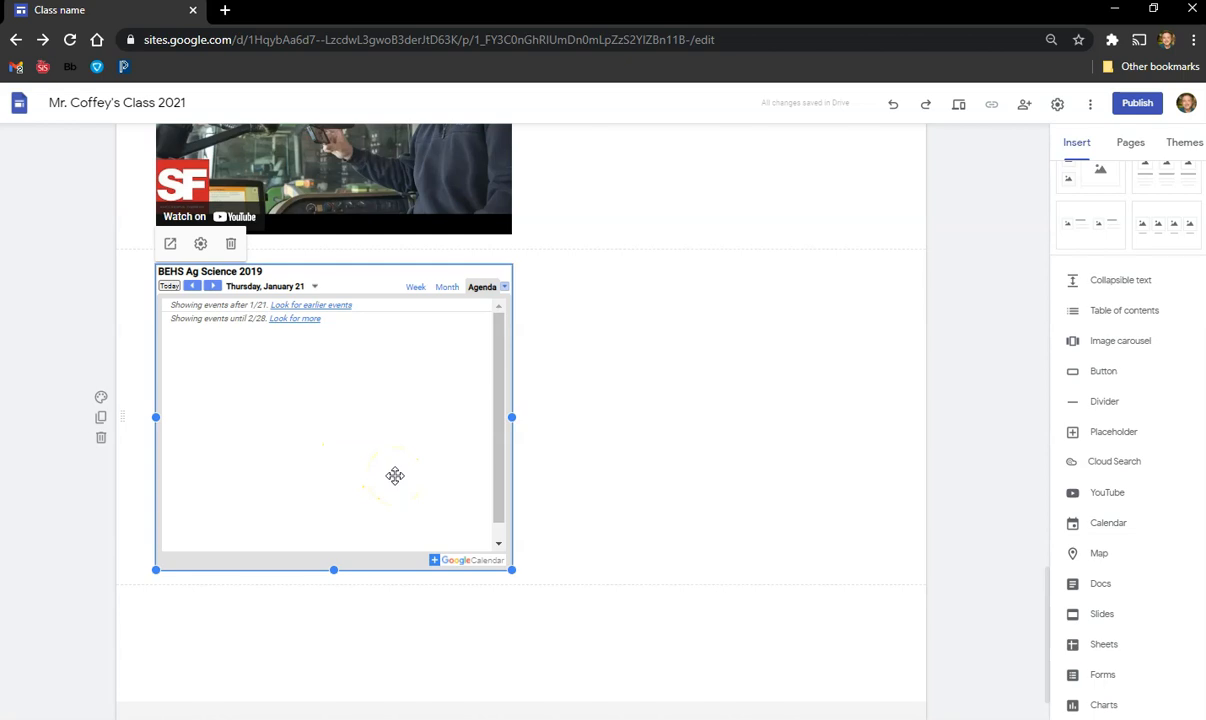
pyautogui.scroll(15, 646, 560)
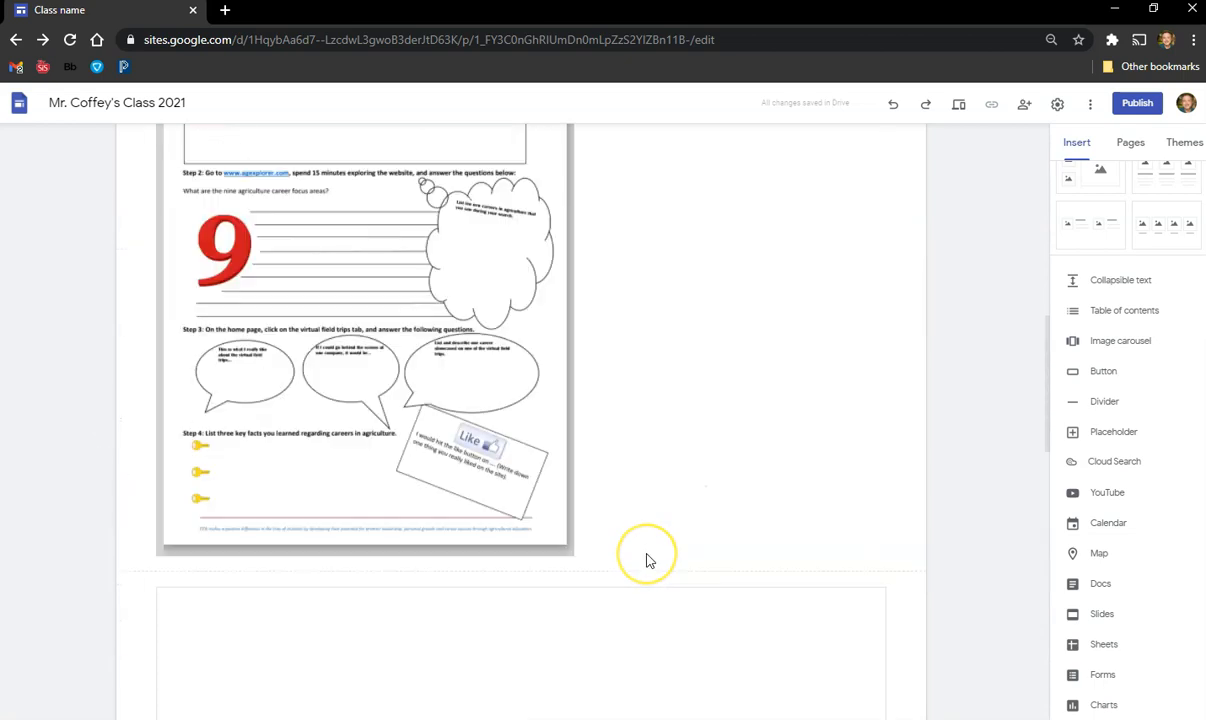
pyautogui.scroll(2, 640, 300)
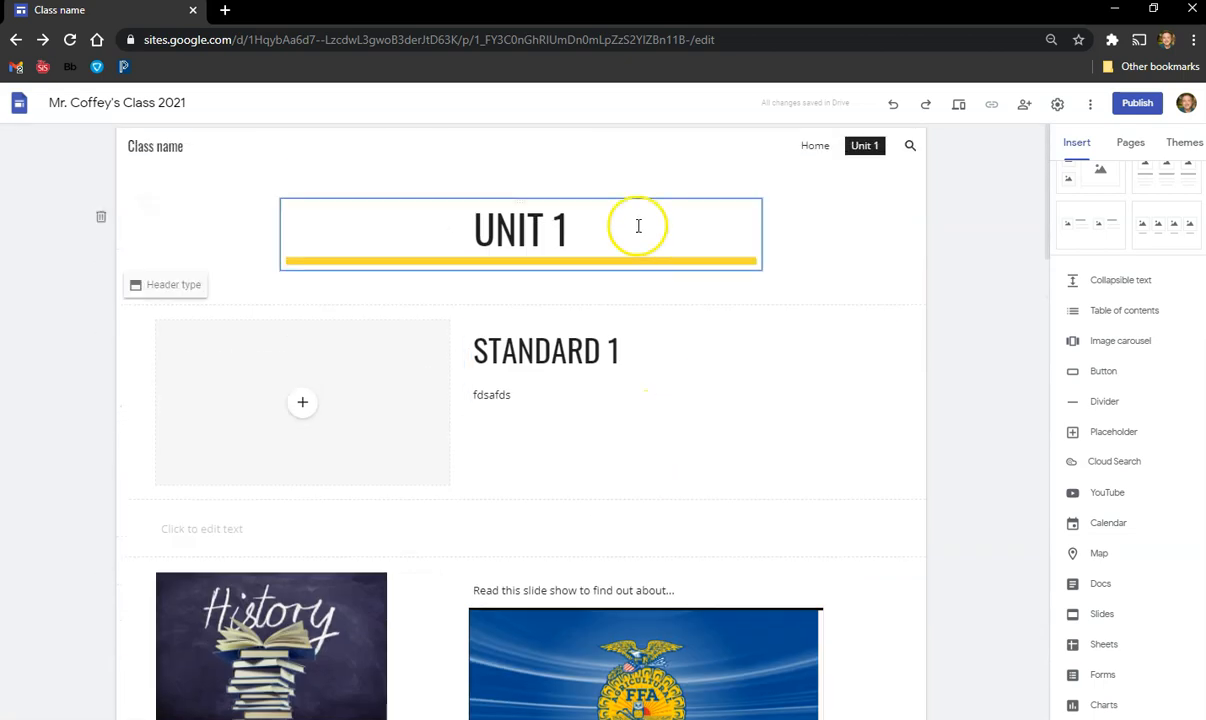
pyautogui.scroll(-1, 735, 388)
pyautogui.scroll(-12, 735, 388)
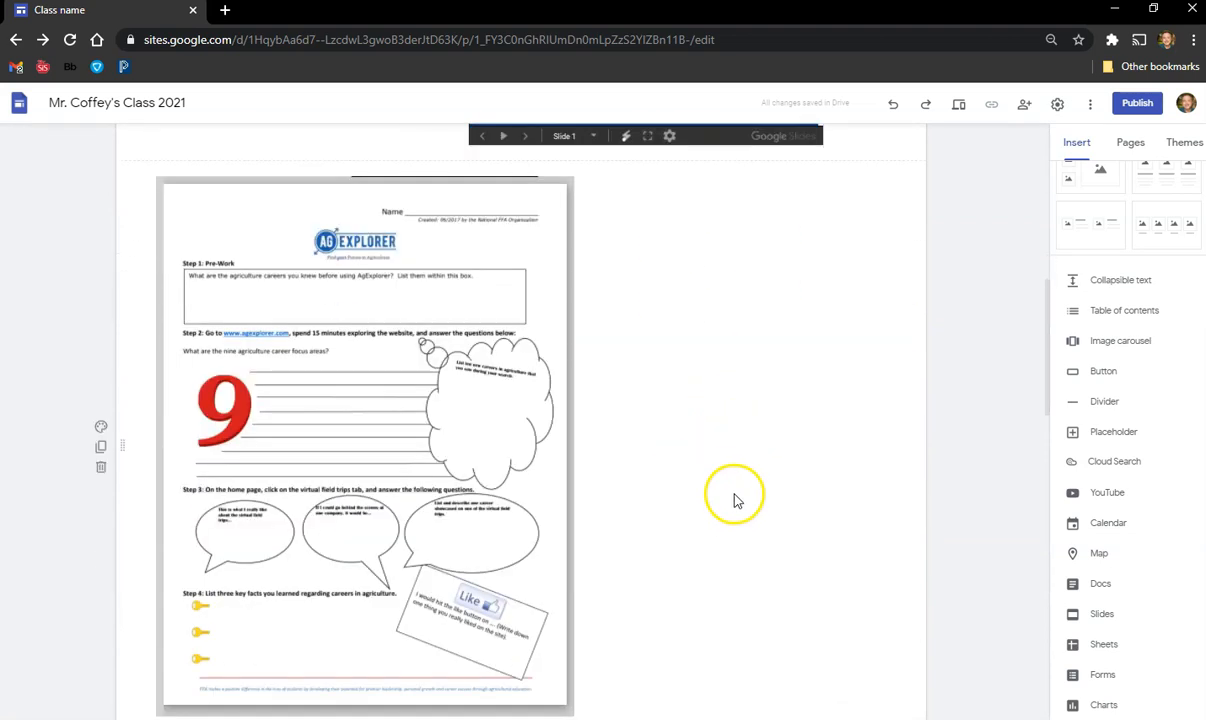
pyautogui.scroll(-4, 731, 486)
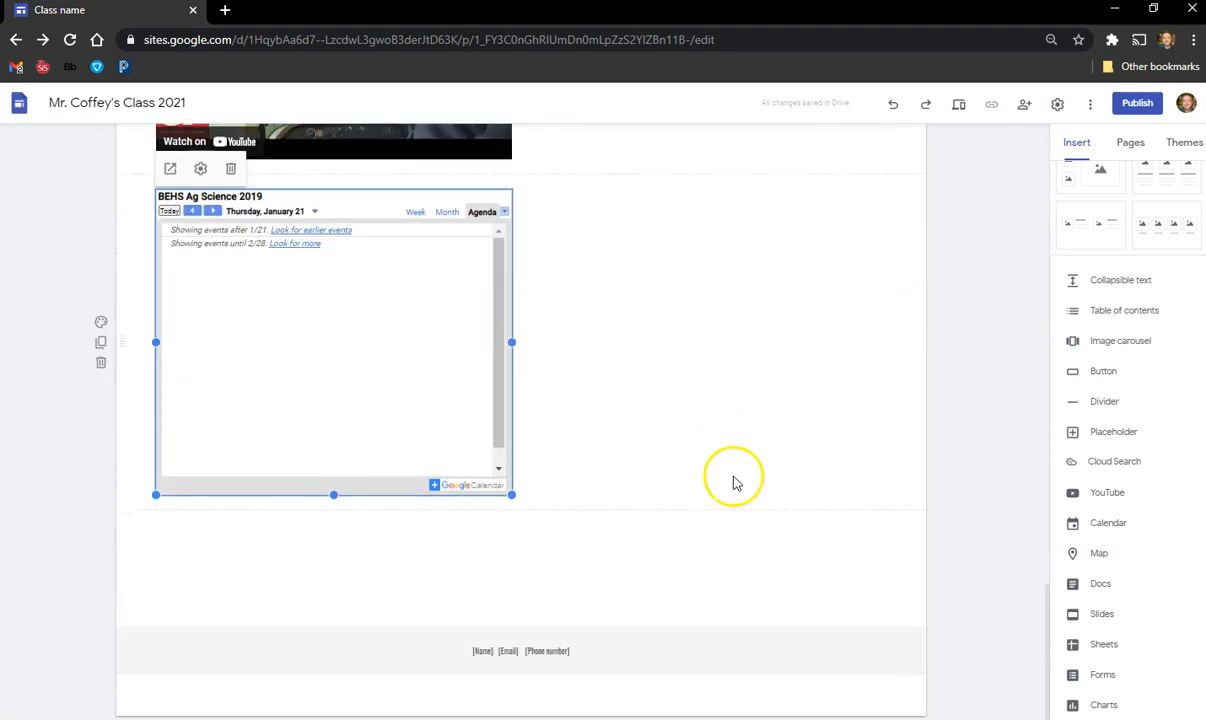
pyautogui.scroll(5, 961, 383)
pyautogui.scroll(5, 961, 383)
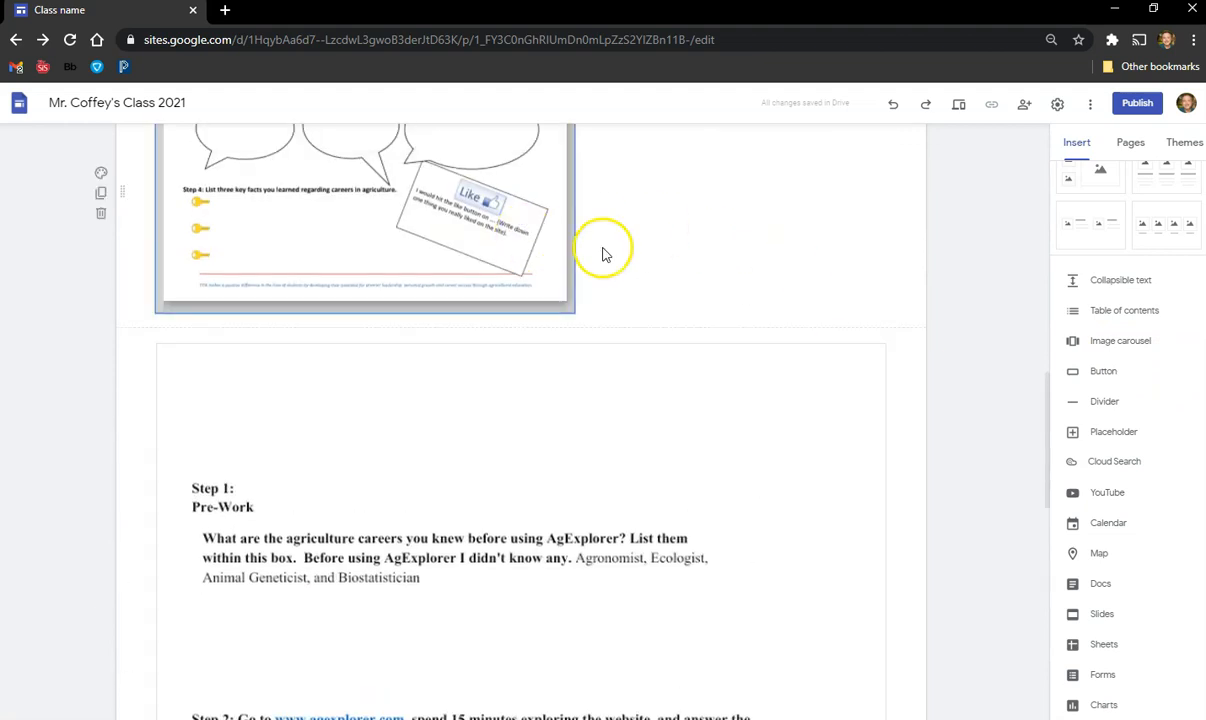
pyautogui.scroll(10, 786, 539)
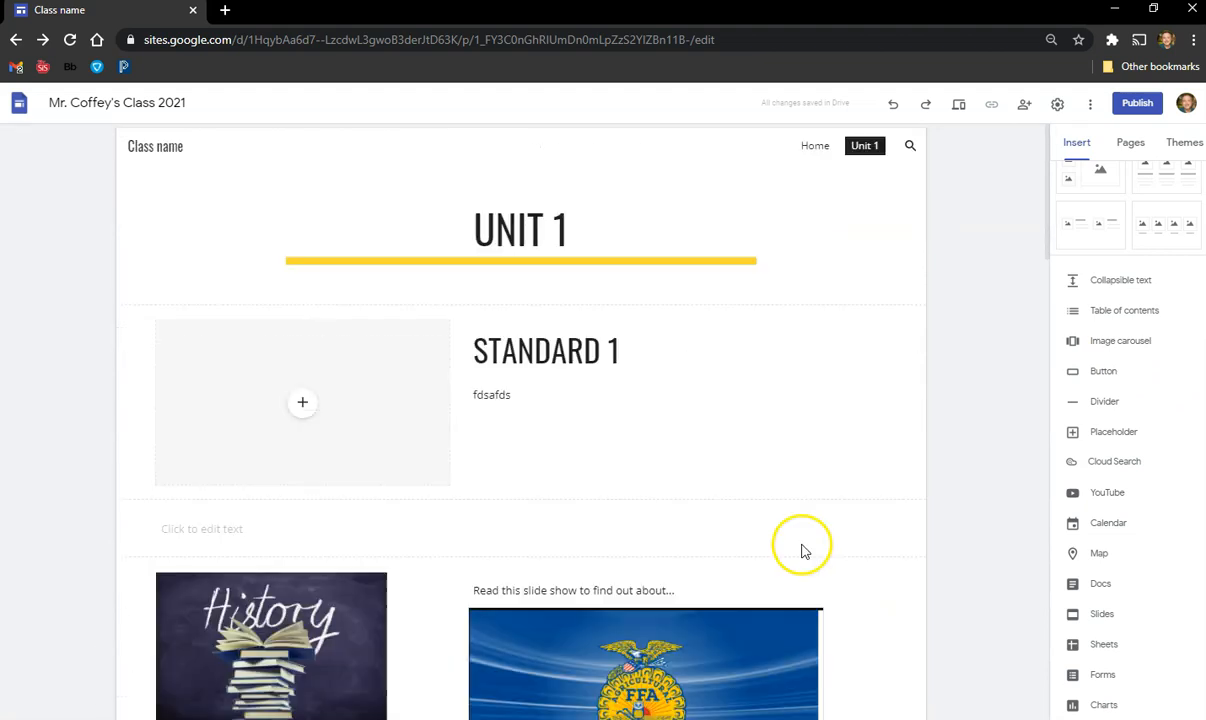
pyautogui.scroll(-15, 810, 538)
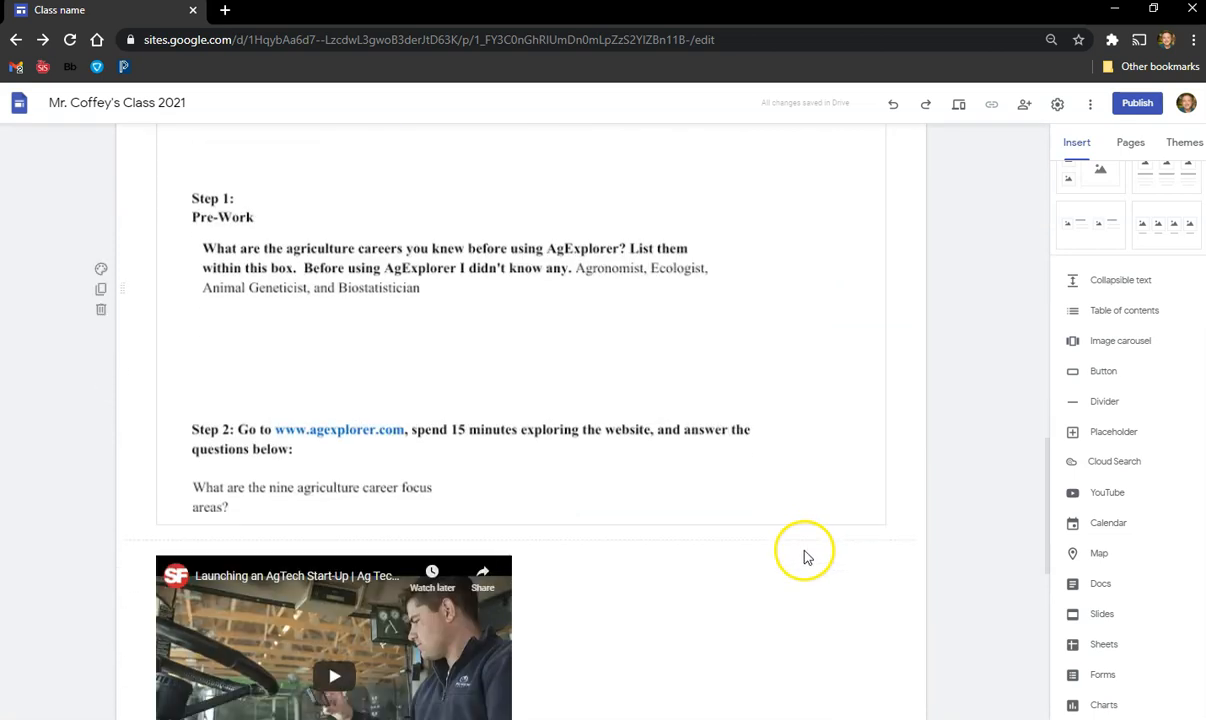
pyautogui.scroll(-3, 820, 488)
# Search Google Images for "assignment" and insert the picture of a hand underlining ASSIGNMENT below the calendar
pyautogui.scroll(3, 1151, 393)
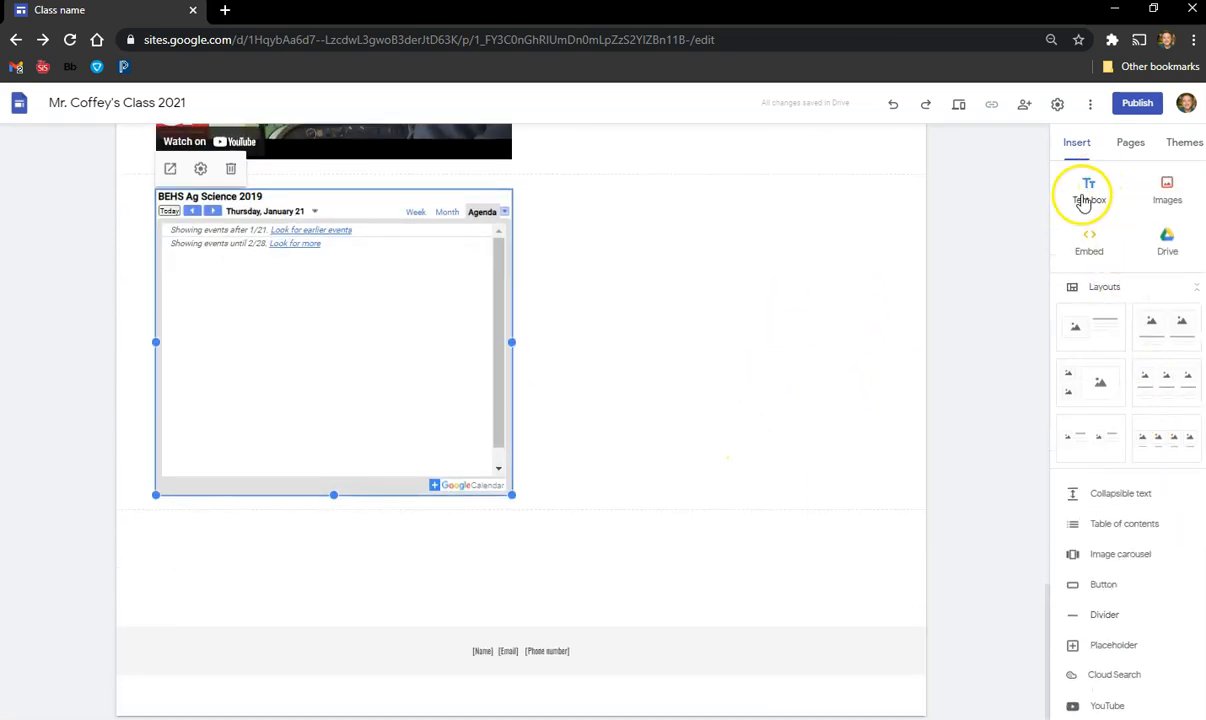
pyautogui.click(1166, 190)
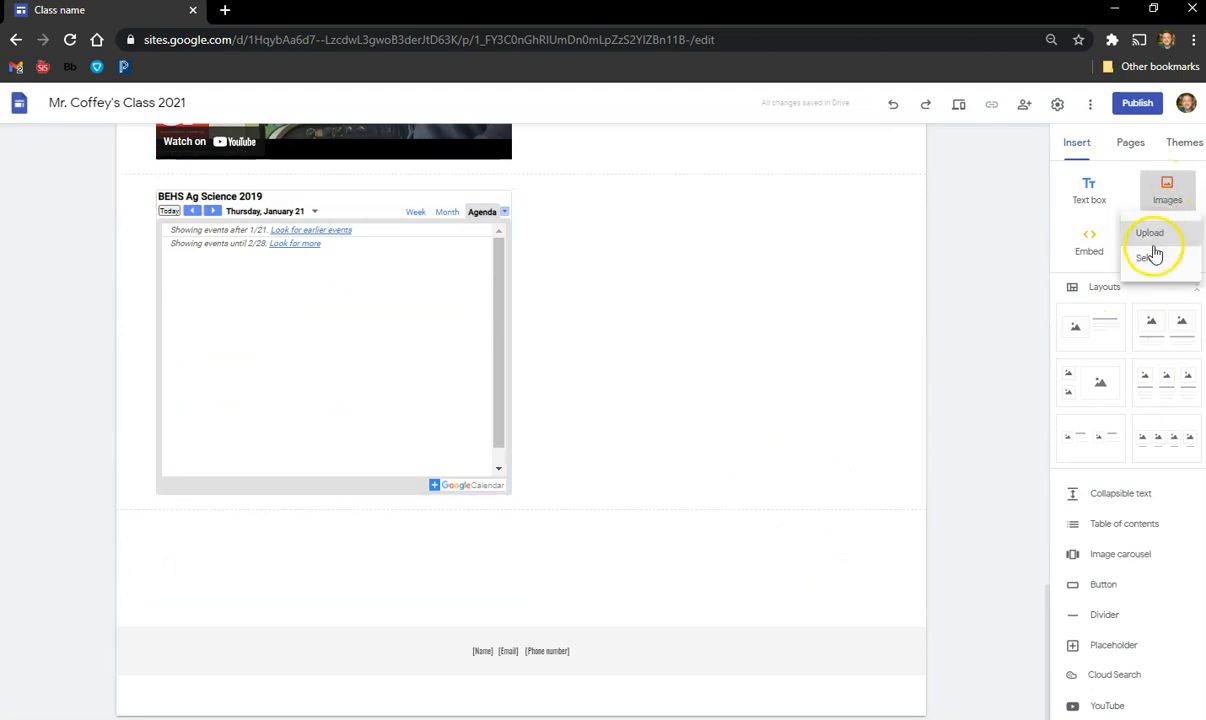
pyautogui.click(1147, 258)
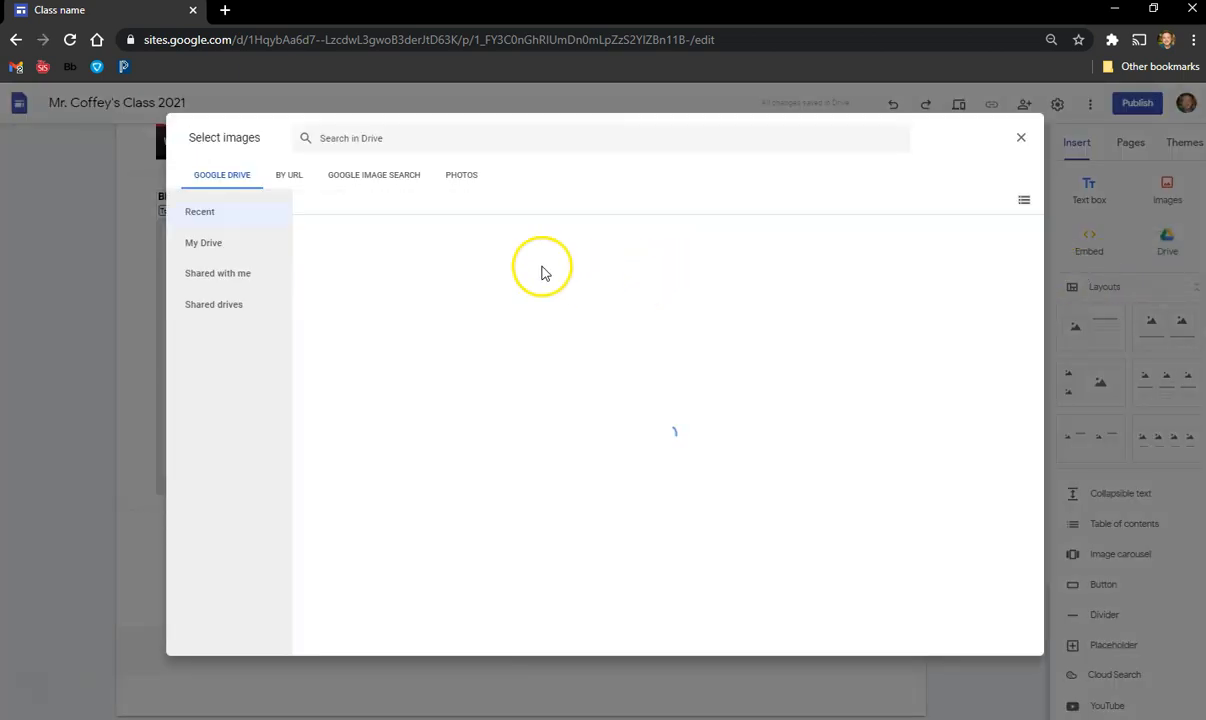
pyautogui.click(378, 178)
pyautogui.moveTo(268, 137); pyautogui.dragTo(167, 129)
pyautogui.write('assignment')
pyautogui.press('Return')
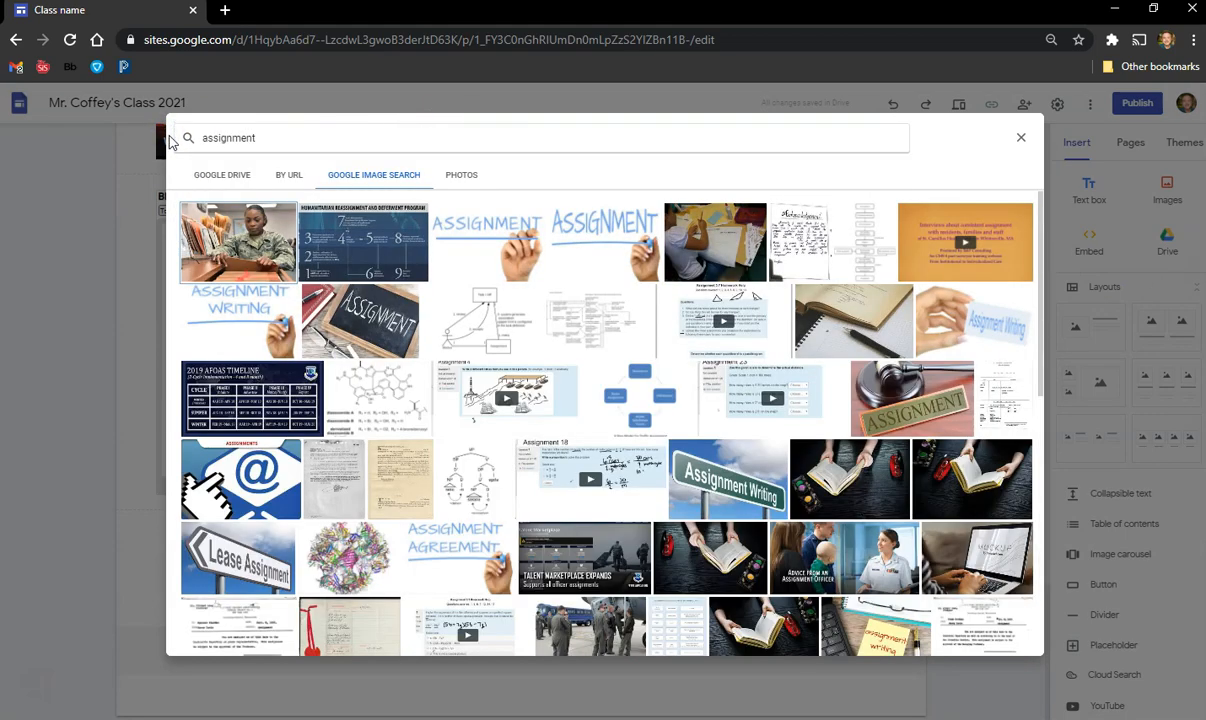
pyautogui.click(526, 230)
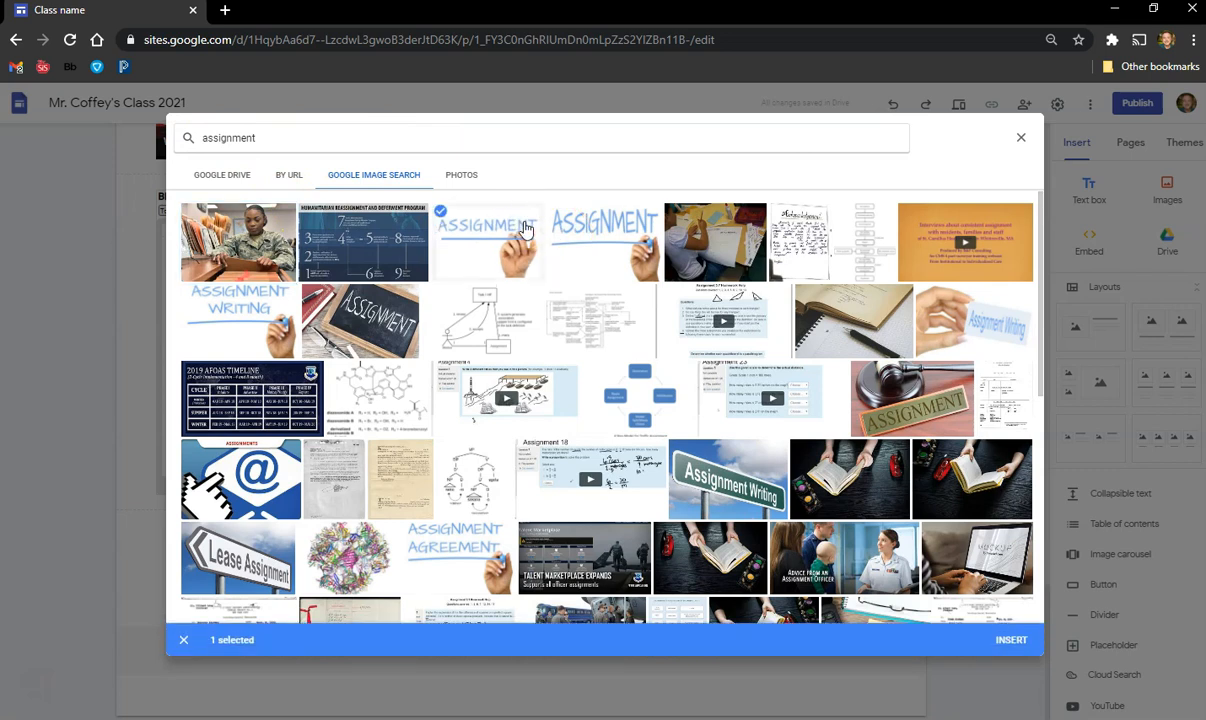
pyautogui.click(1012, 642)
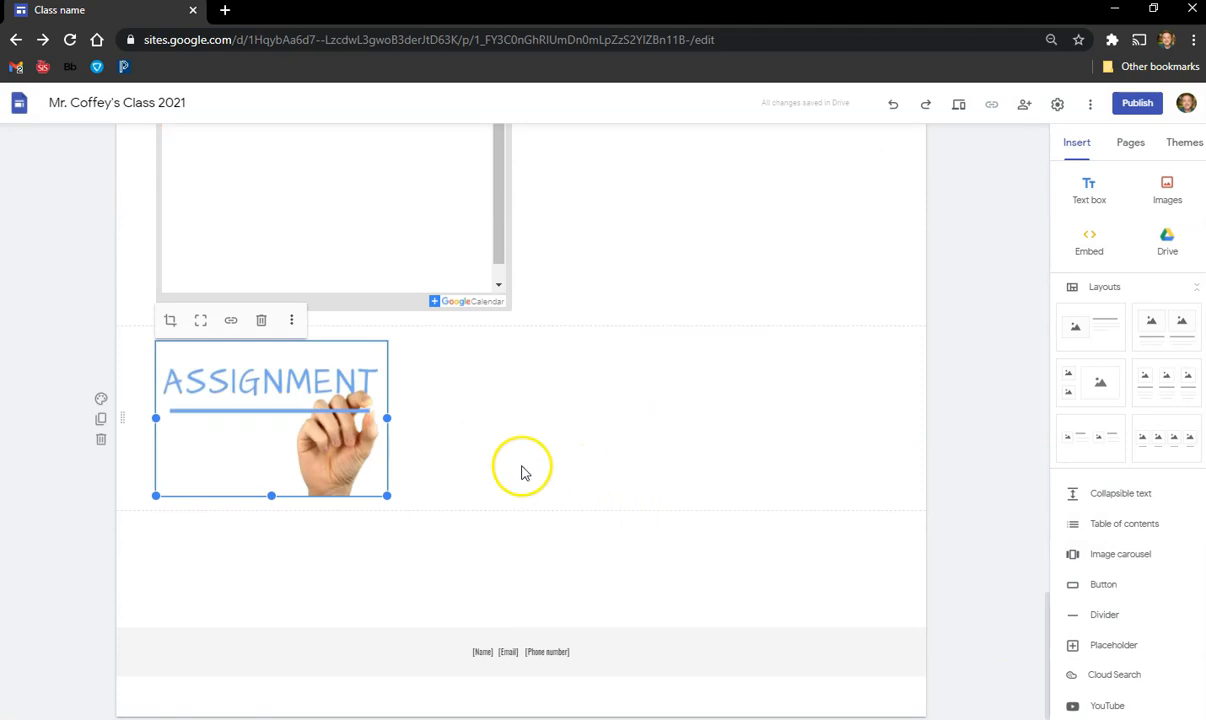
# Enlarge the ASSIGNMENT image and adjust its size and position within its section below the calendar
pyautogui.moveTo(309, 404); pyautogui.dragTo(762, 568)
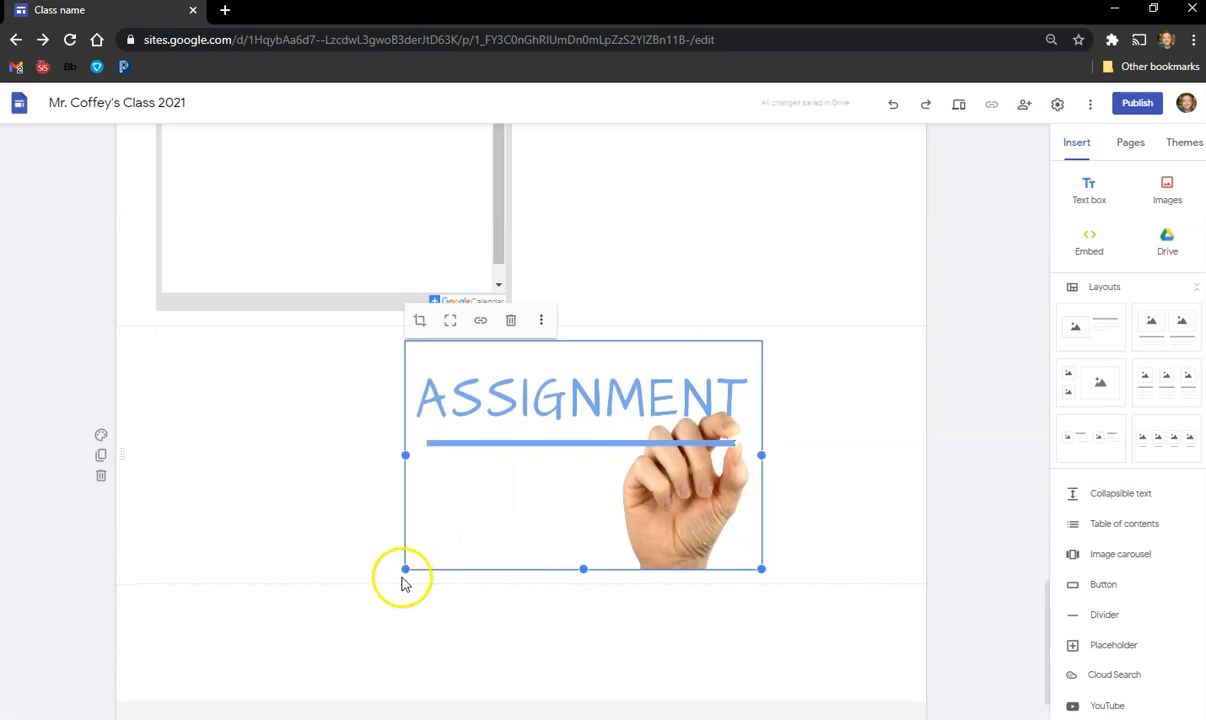
pyautogui.moveTo(405, 568); pyautogui.dragTo(235, 612)
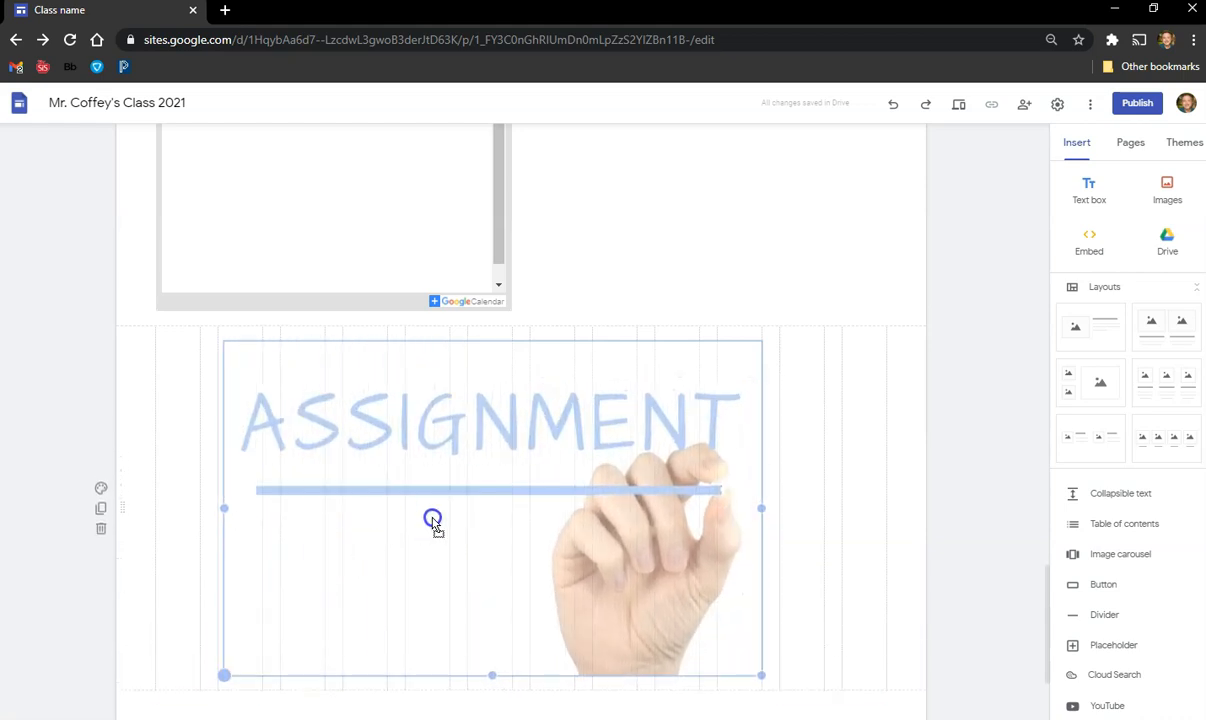
pyautogui.moveTo(467, 527); pyautogui.dragTo(448, 571)
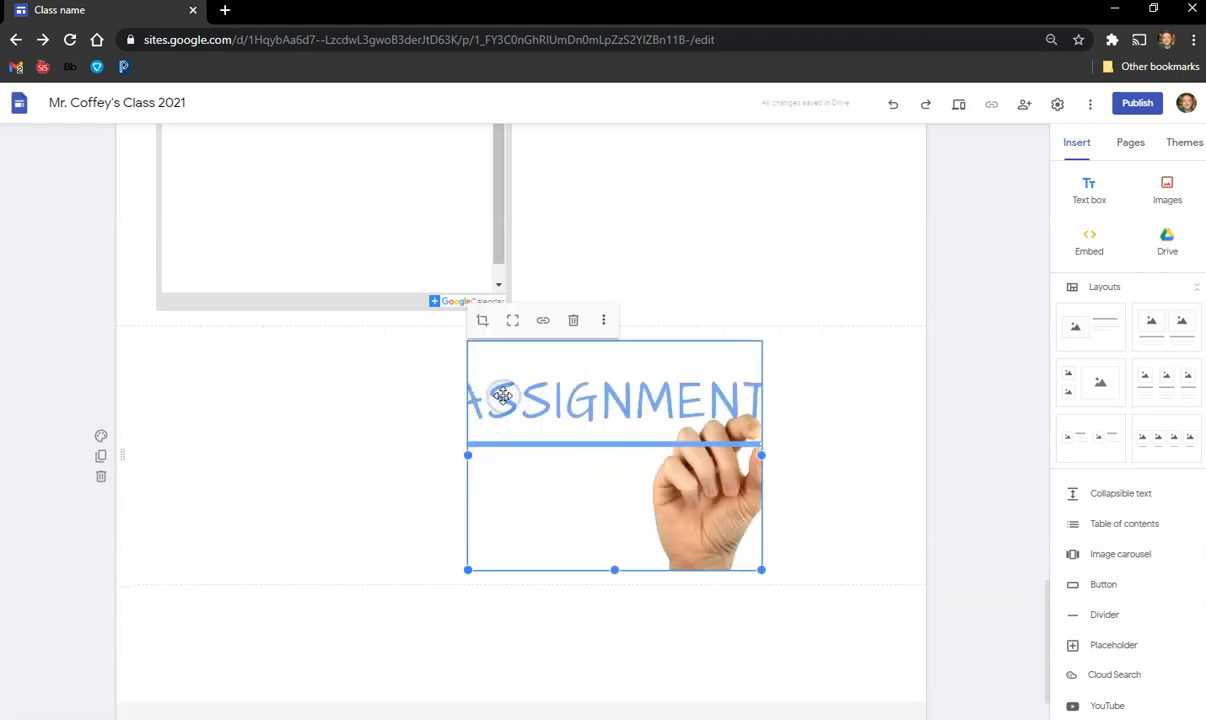
pyautogui.doubleClick(497, 385)
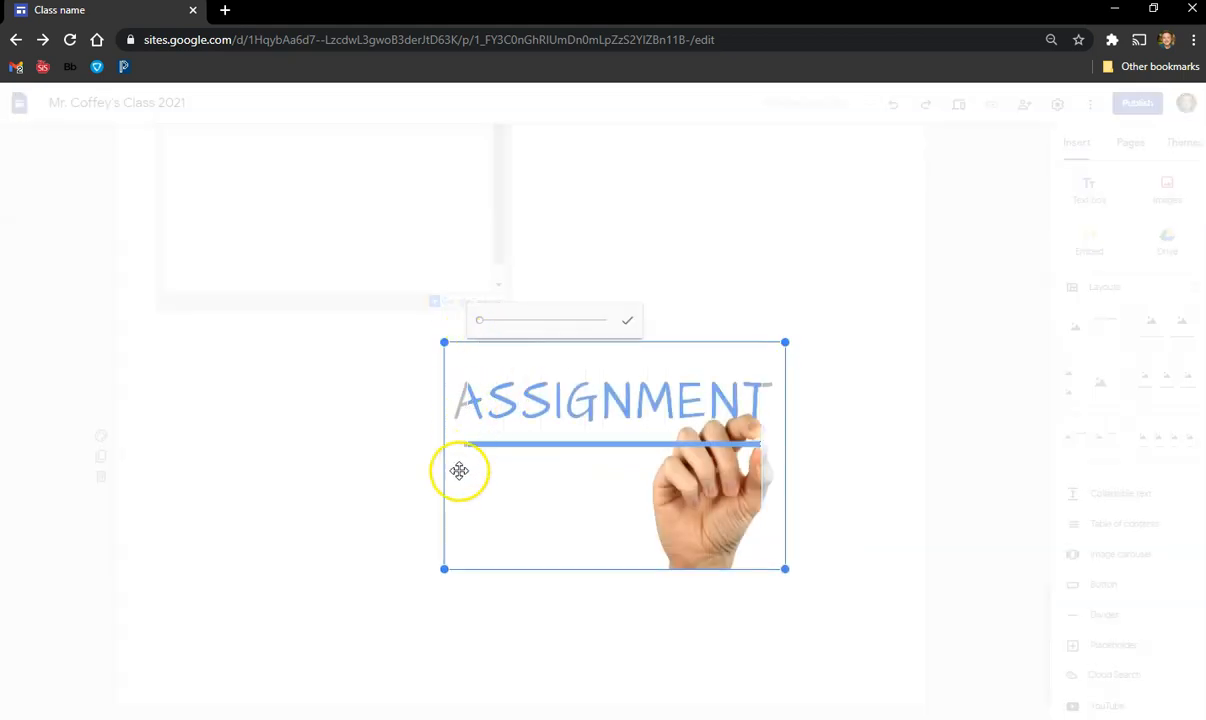
pyautogui.moveTo(442, 573)
pyautogui.mouseDown()
pyautogui.moveTo(412, 570)
pyautogui.moveTo(447, 561)
pyautogui.mouseUp()
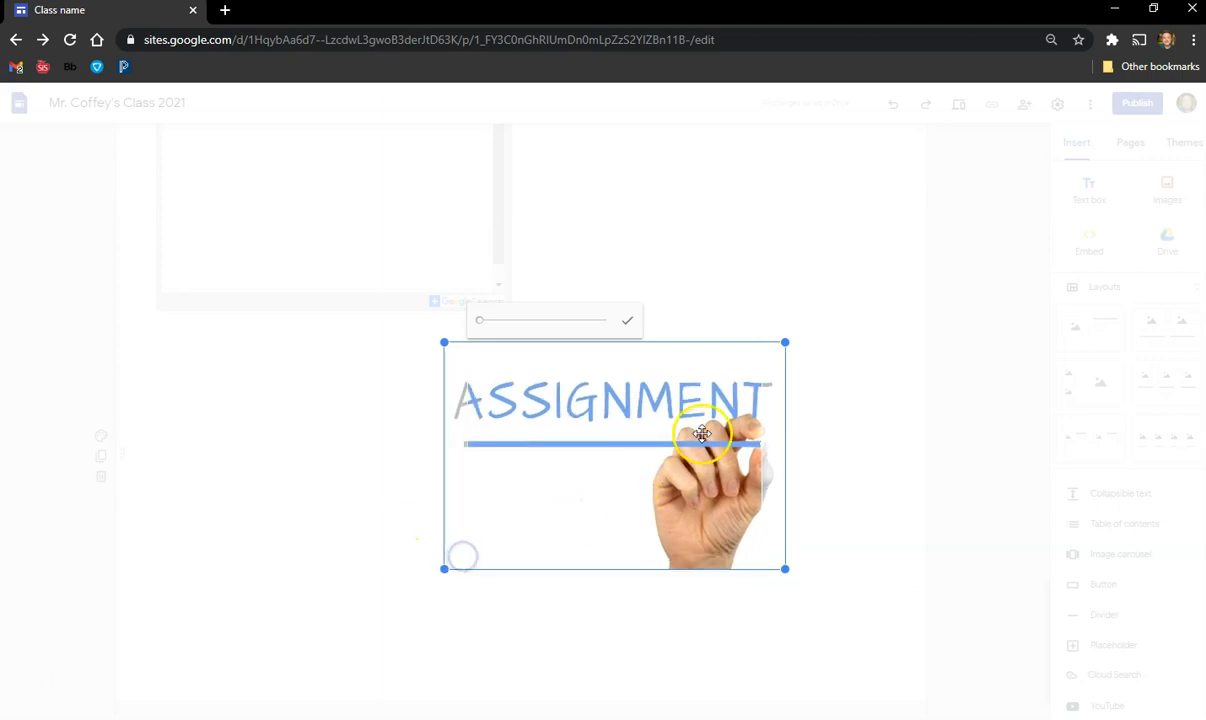
pyautogui.click(818, 410)
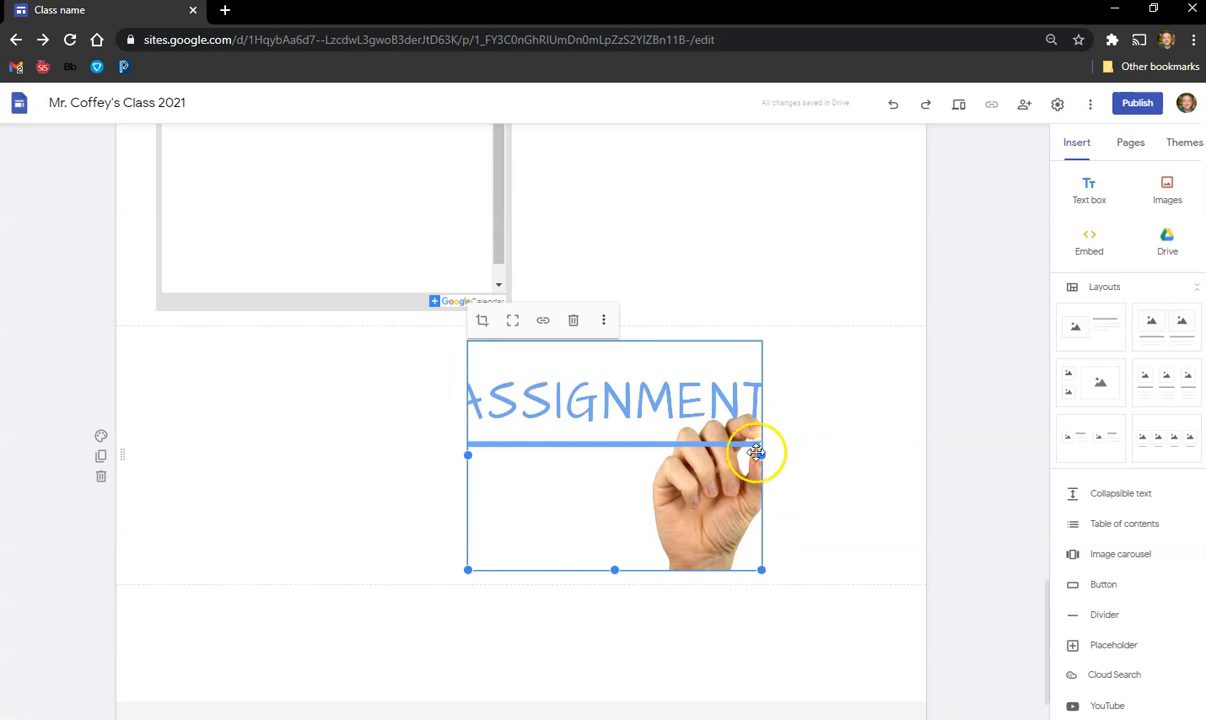
# Widen the ASSIGNMENT image to fit the whole word and centre it in its section
pyautogui.moveTo(766, 457); pyautogui.dragTo(824, 455)
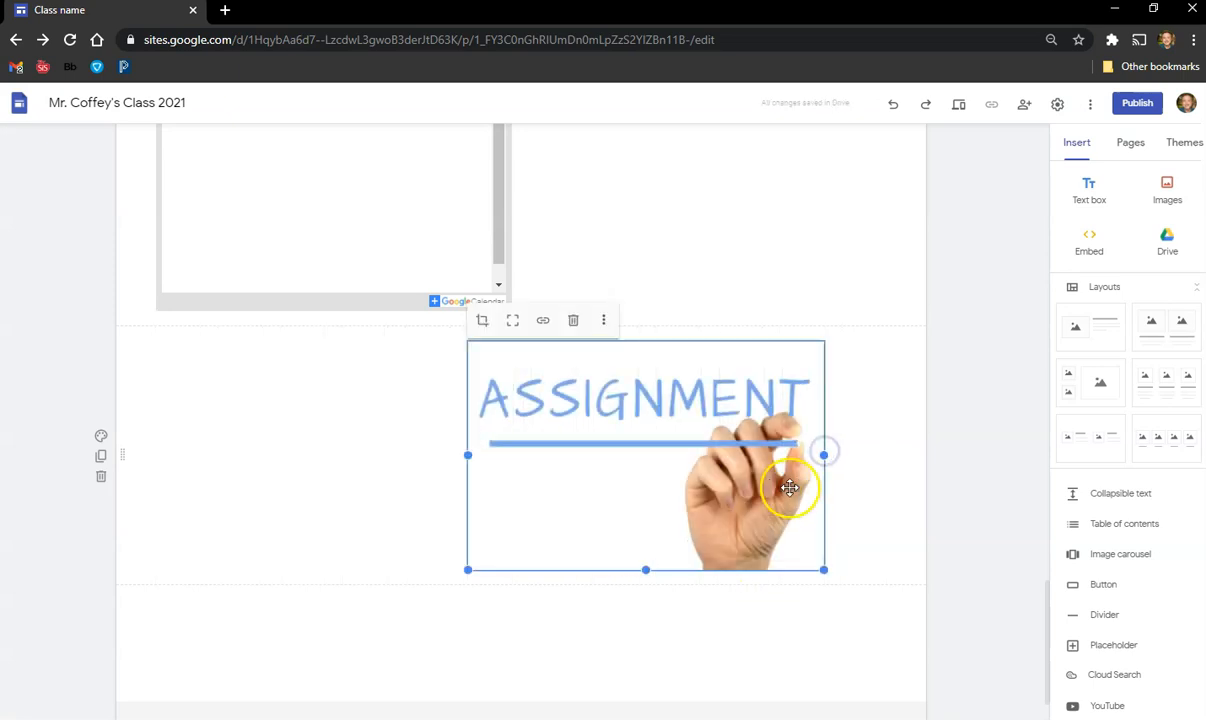
pyautogui.moveTo(681, 417); pyautogui.dragTo(541, 396)
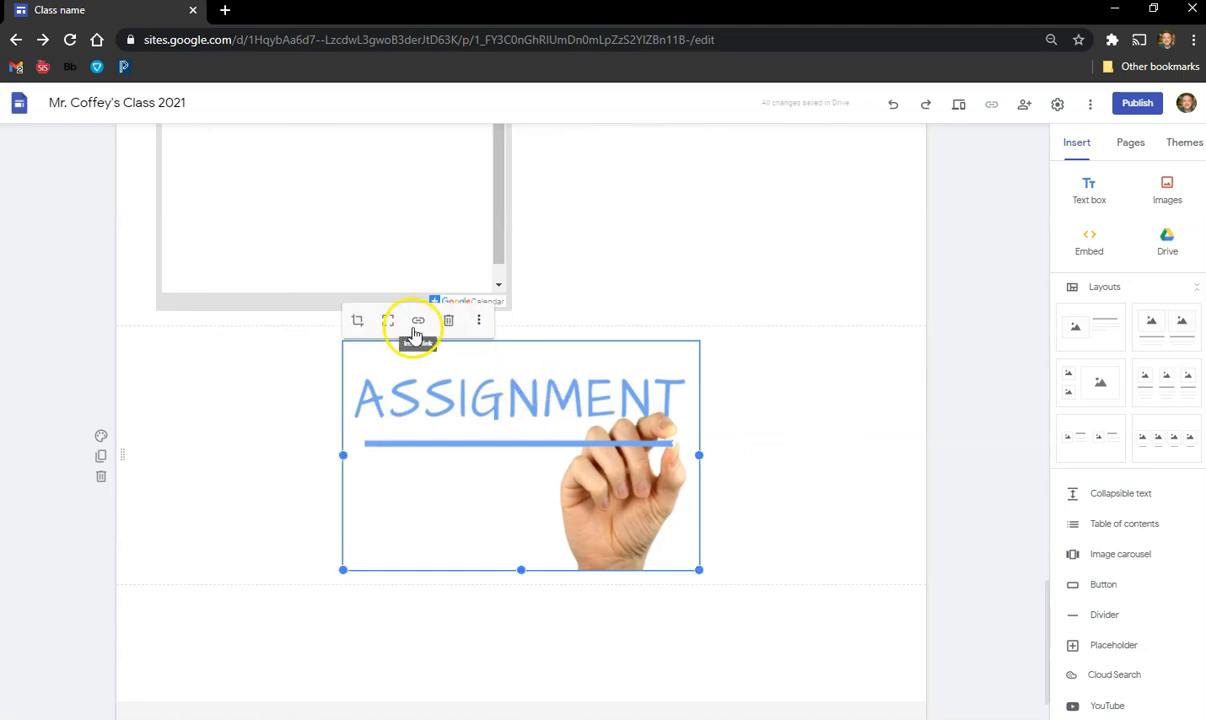
# Open Google Classroom in a new browser tab and copy the link of the "Read the story" assignment from Sample Class 2021's classwork
pyautogui.click(224, 12)
pyautogui.write('classroom.google.com')
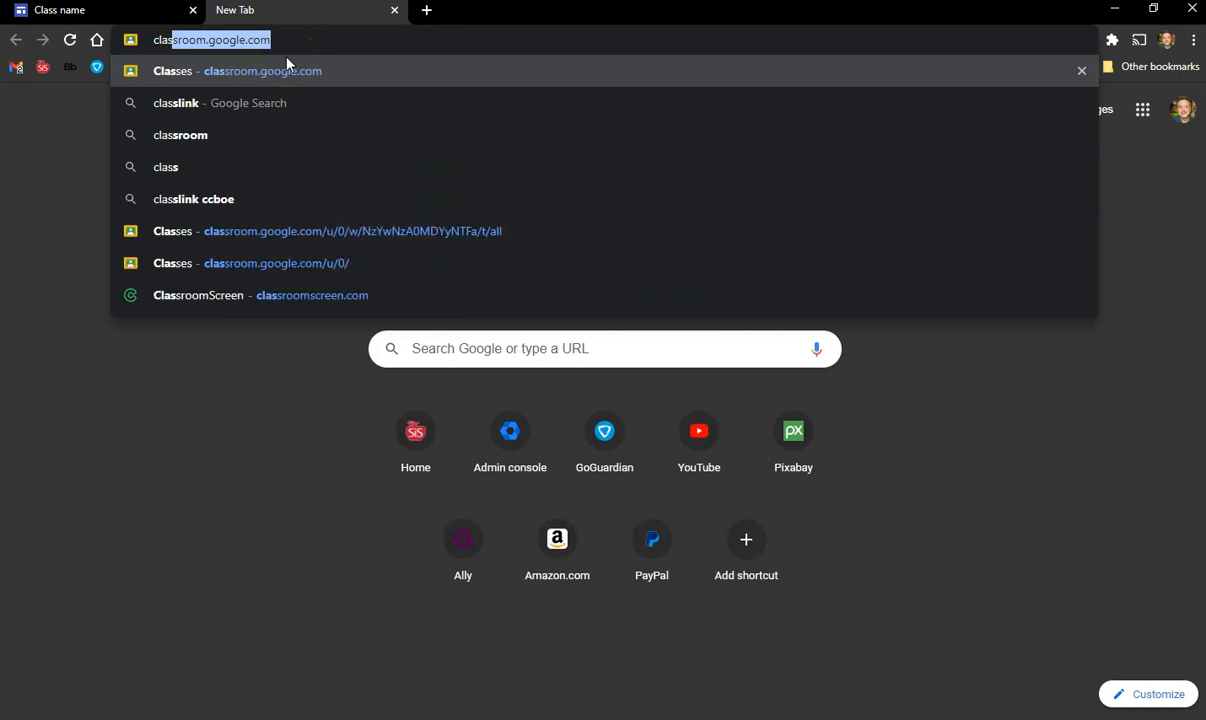
pyautogui.press('Return')
pyautogui.click(398, 221)
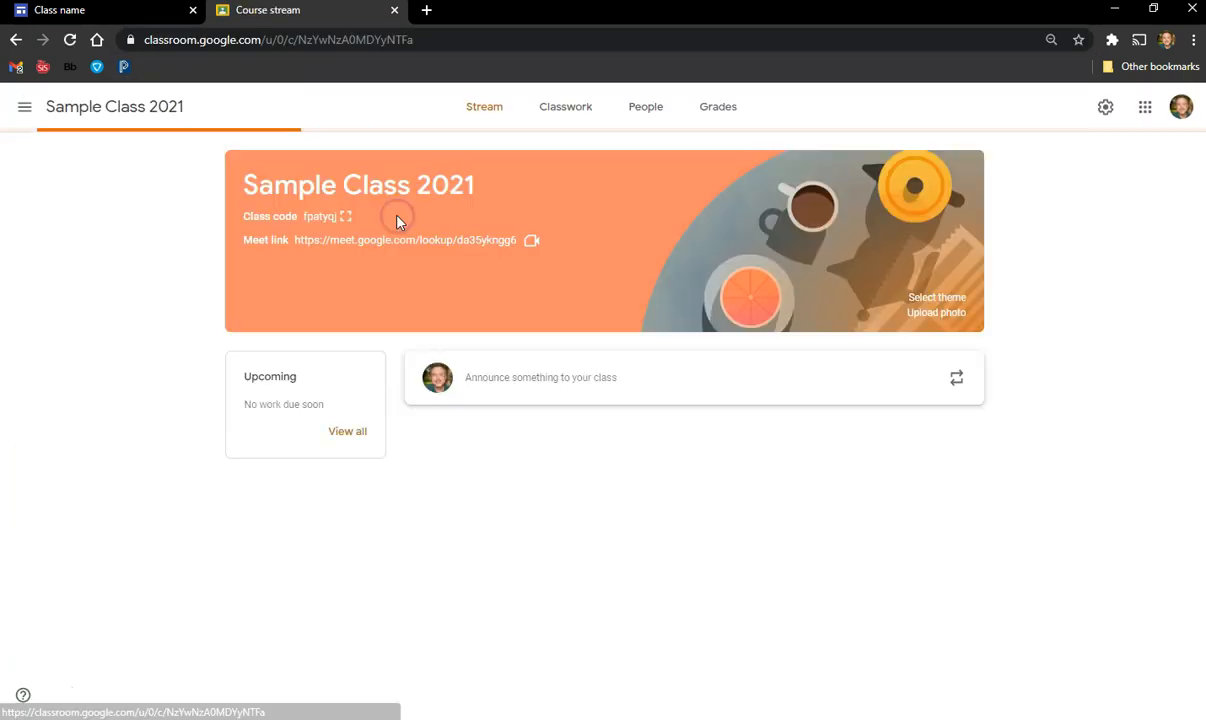
pyautogui.click(567, 117)
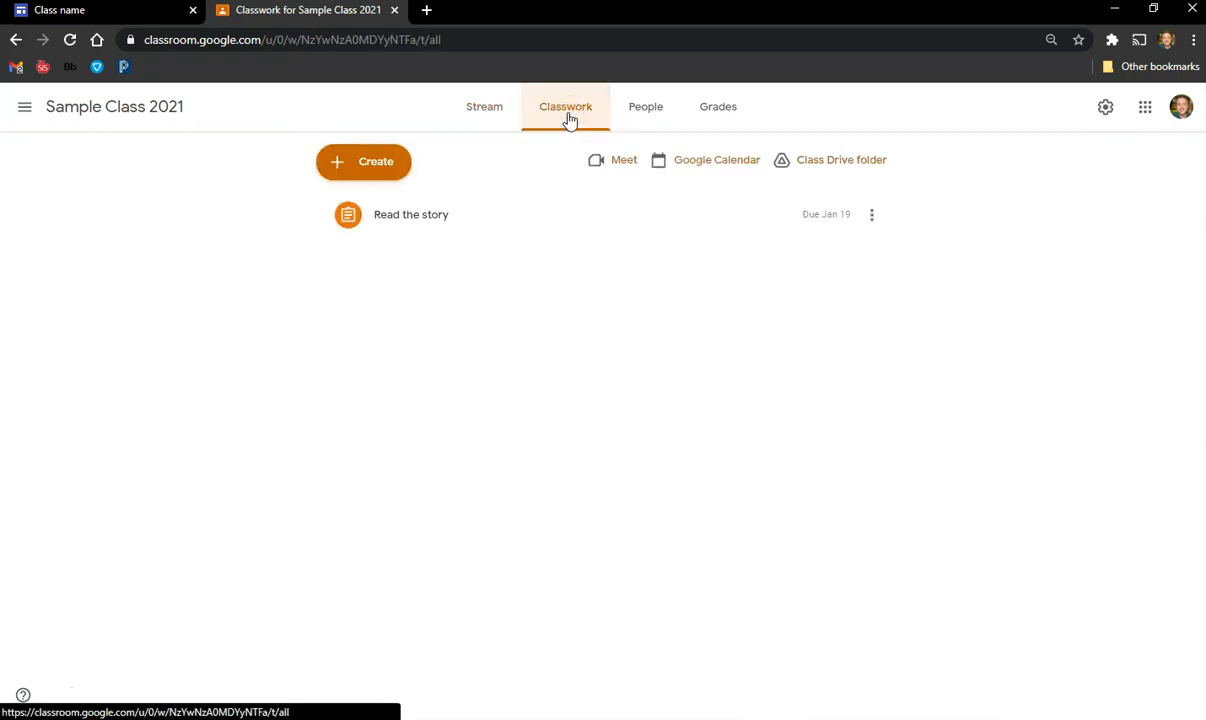
pyautogui.click(873, 220)
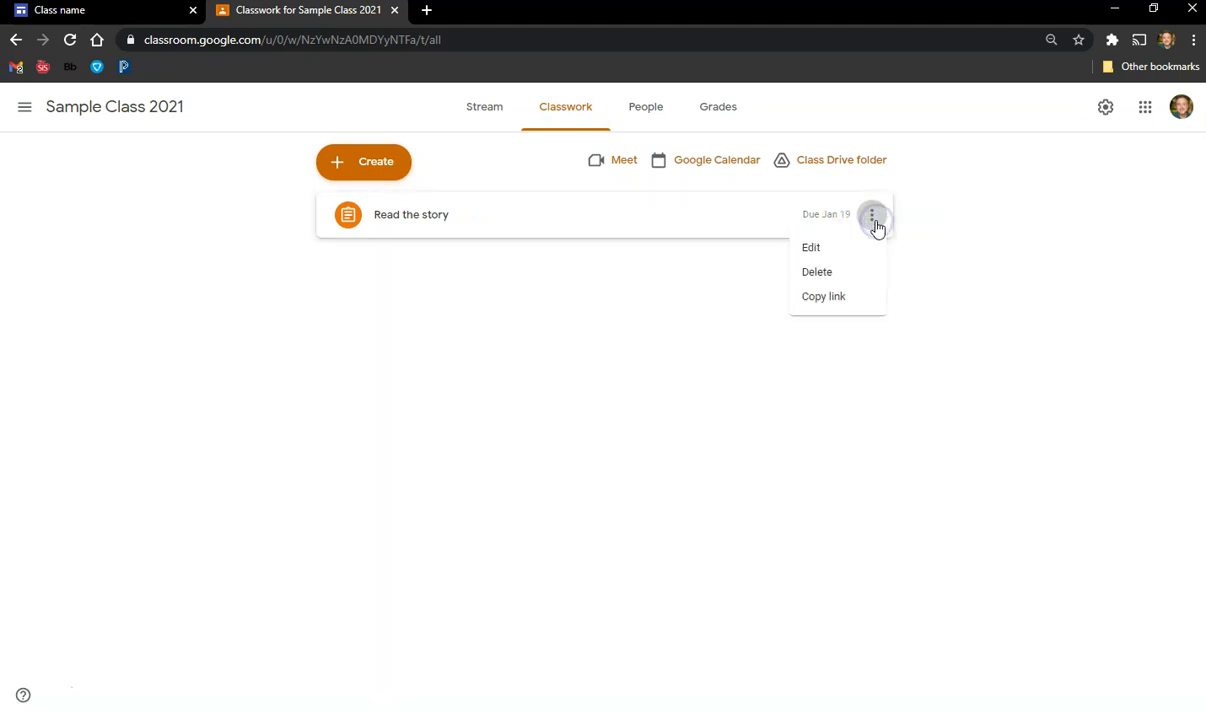
pyautogui.click(840, 298)
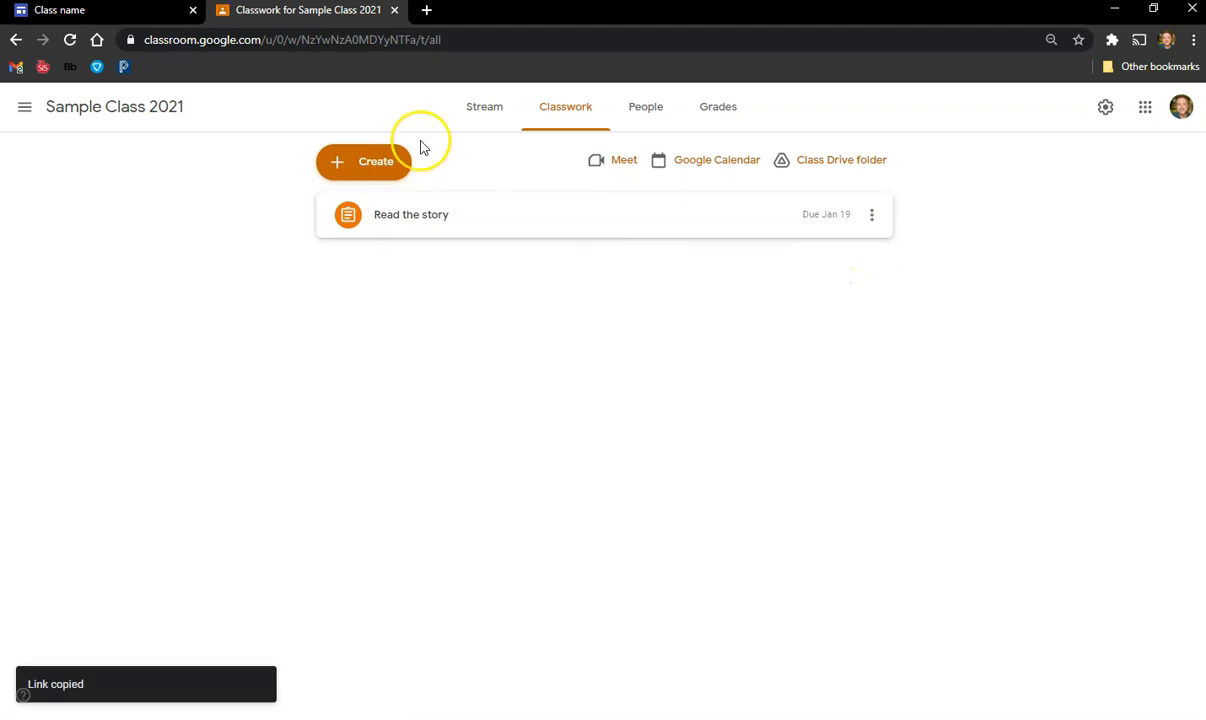
# Return to the Google Sites editor and link the ASSIGNMENT image to the copied Classroom assignment address
pyautogui.click(108, 10)
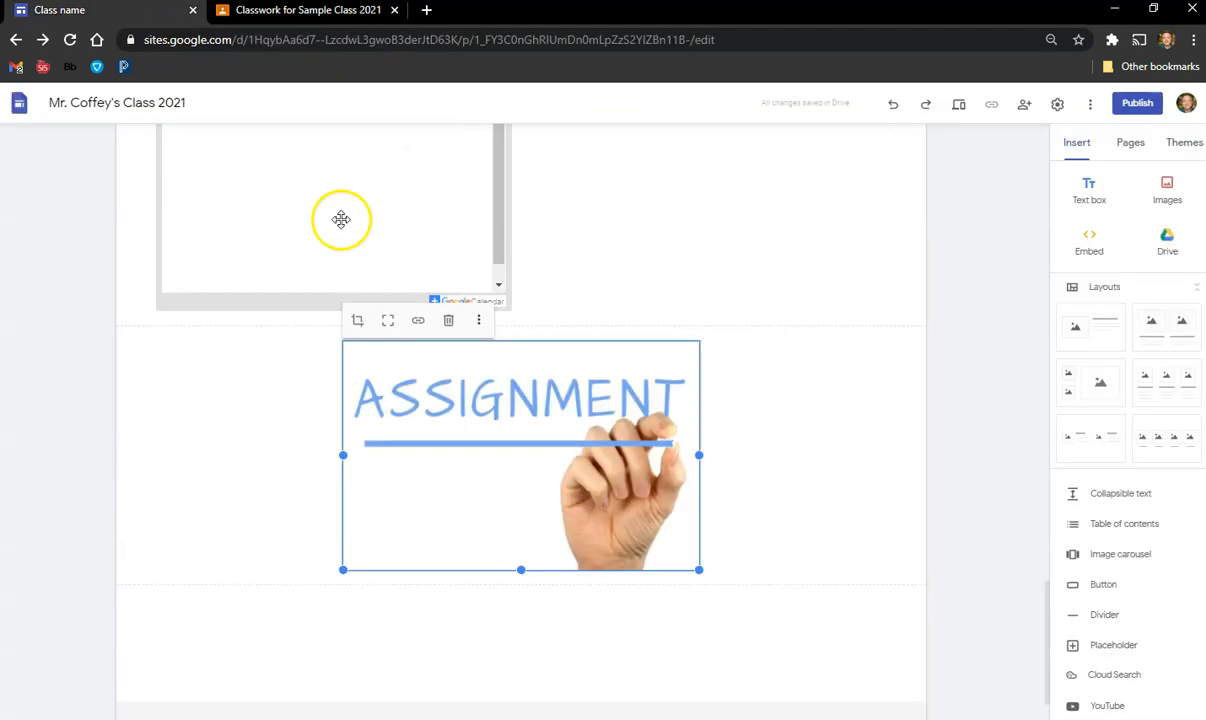
pyautogui.click(420, 323)
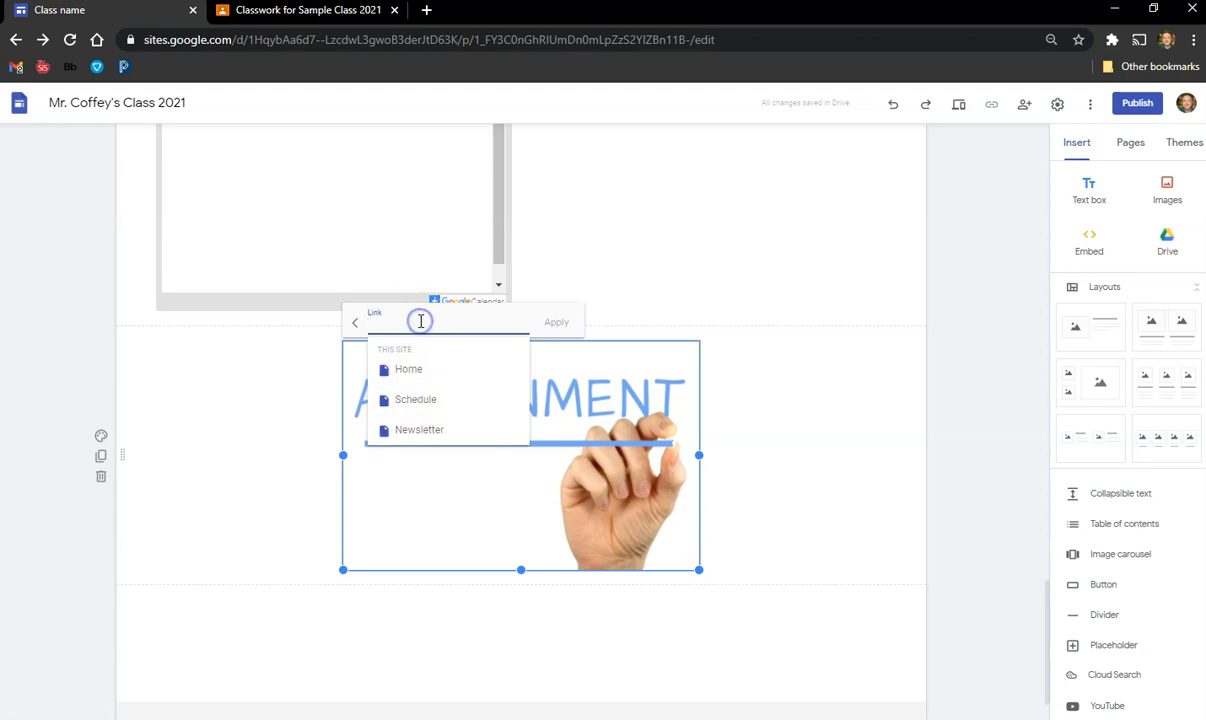
pyautogui.hotkey('ctrl', 'v')
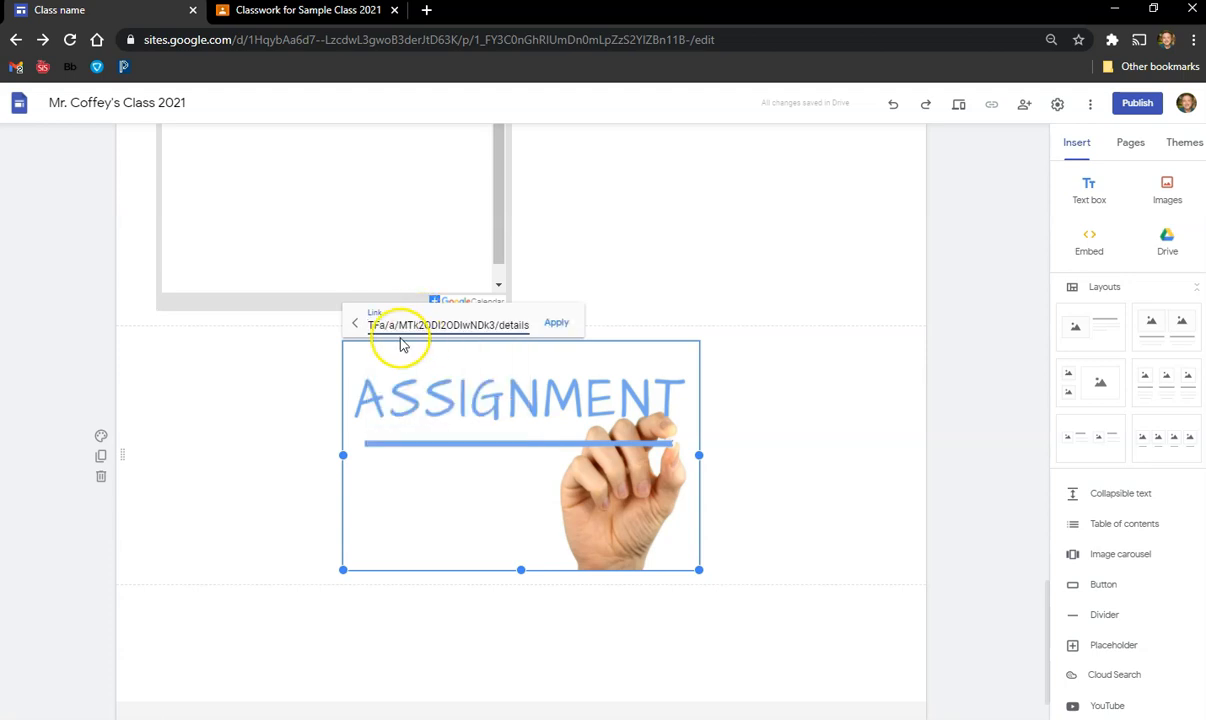
pyautogui.click(557, 325)
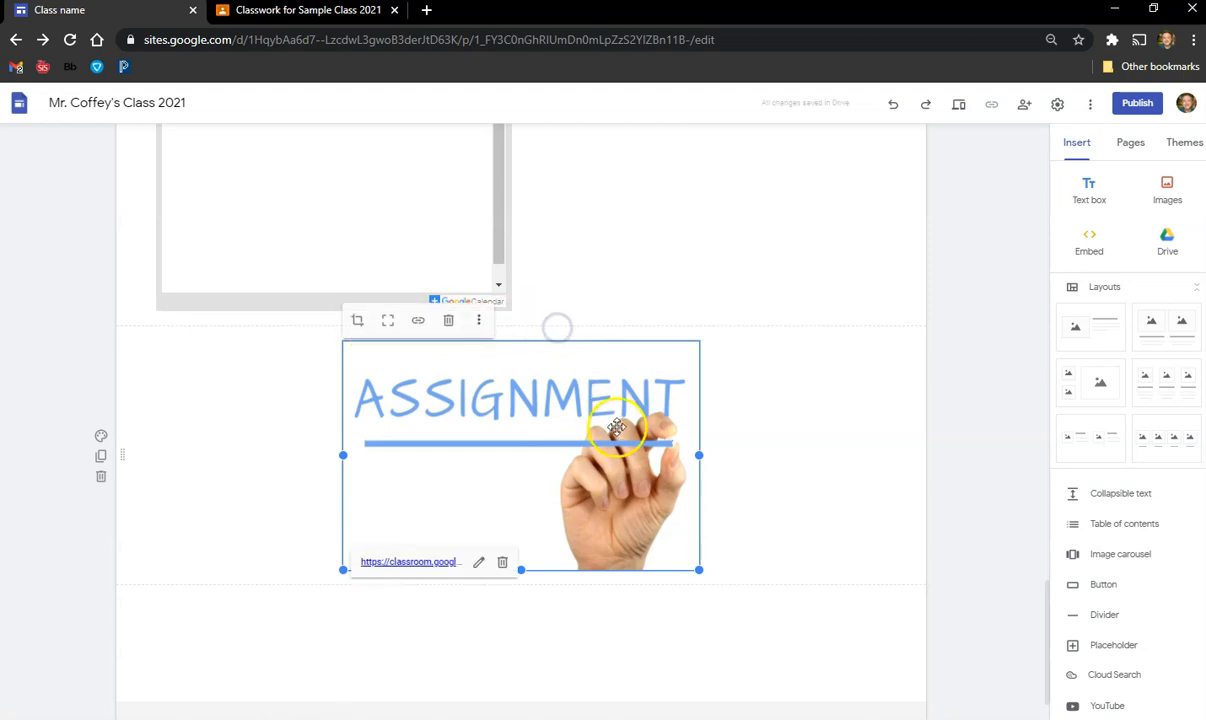
# Preview the Unit 1 page, test the ASSIGNMENT image's link to the Classroom assignment, and return to the editor
pyautogui.click(958, 103)
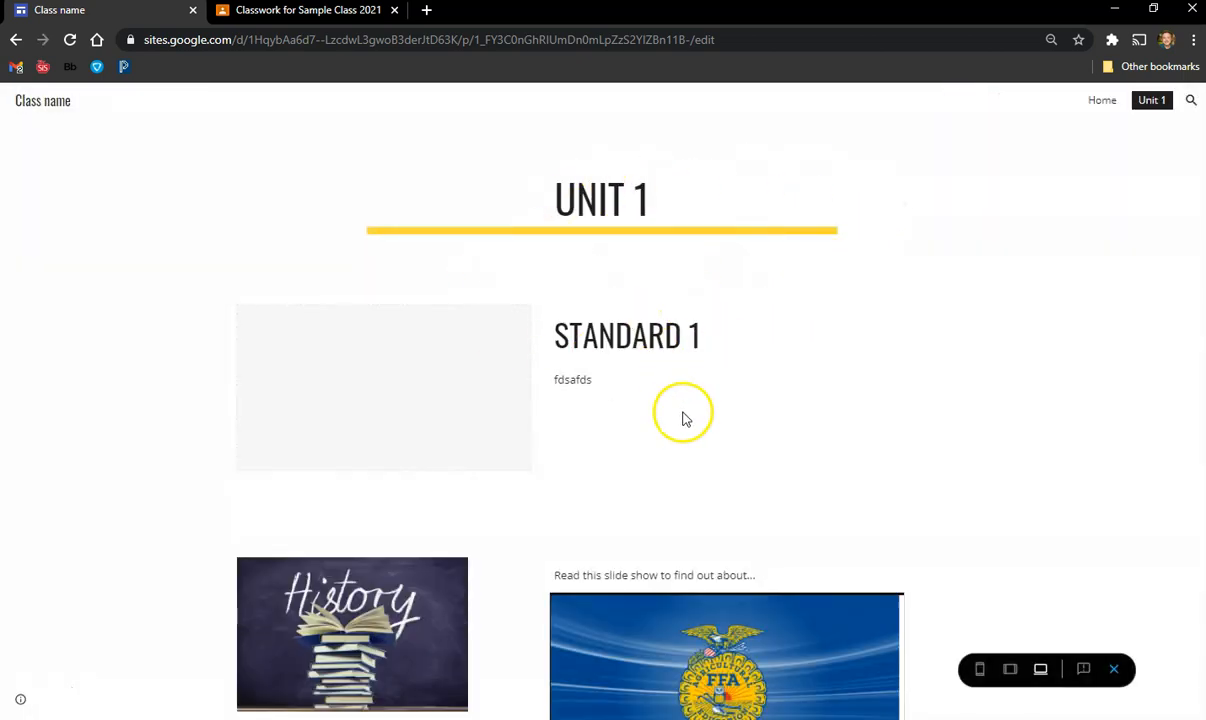
pyautogui.scroll(-4, 684, 415)
pyautogui.scroll(-10, 740, 491)
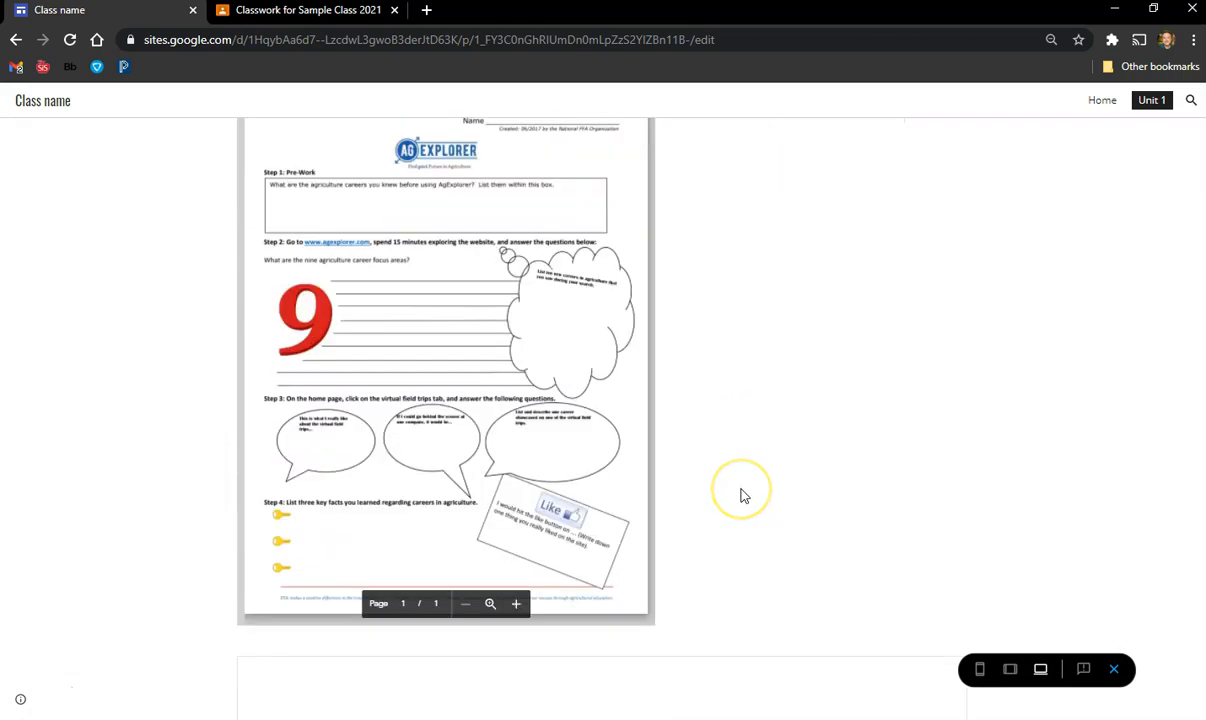
pyautogui.scroll(-6, 742, 489)
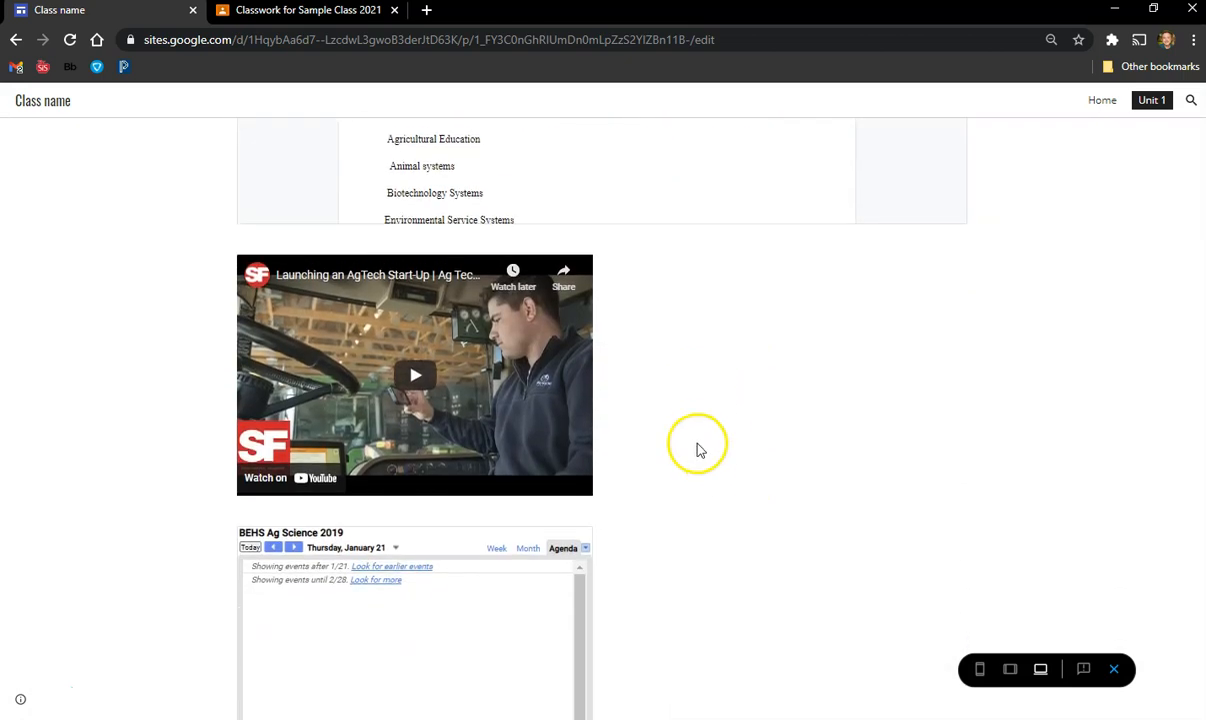
pyautogui.click(635, 510)
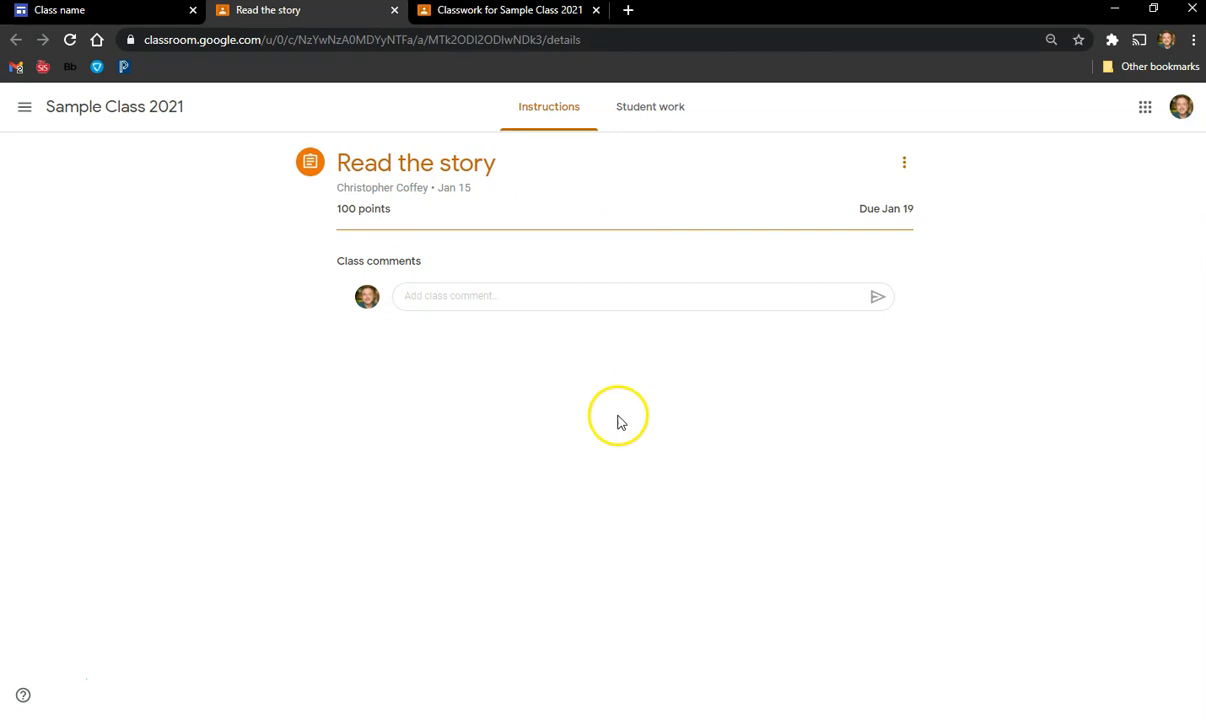
pyautogui.click(394, 10)
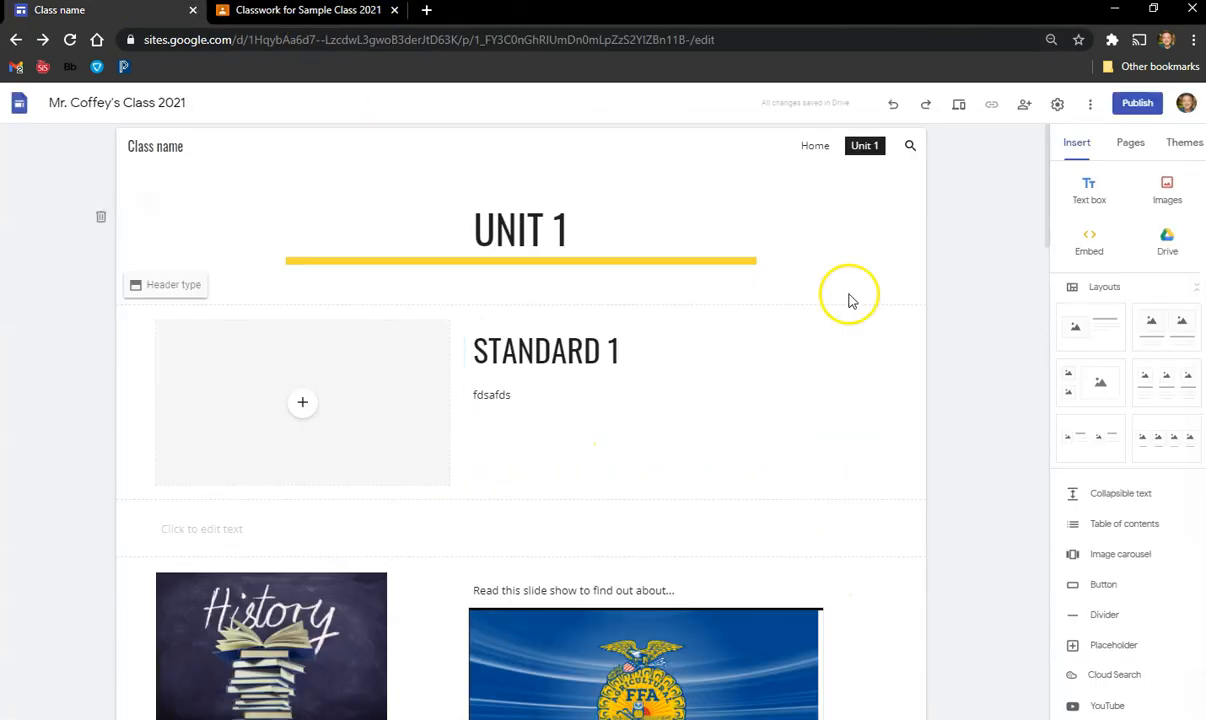
# On the Home page, link the red number 1 image above the UNIT 1 heading to the site's Unit 1 page
pyautogui.click(815, 147)
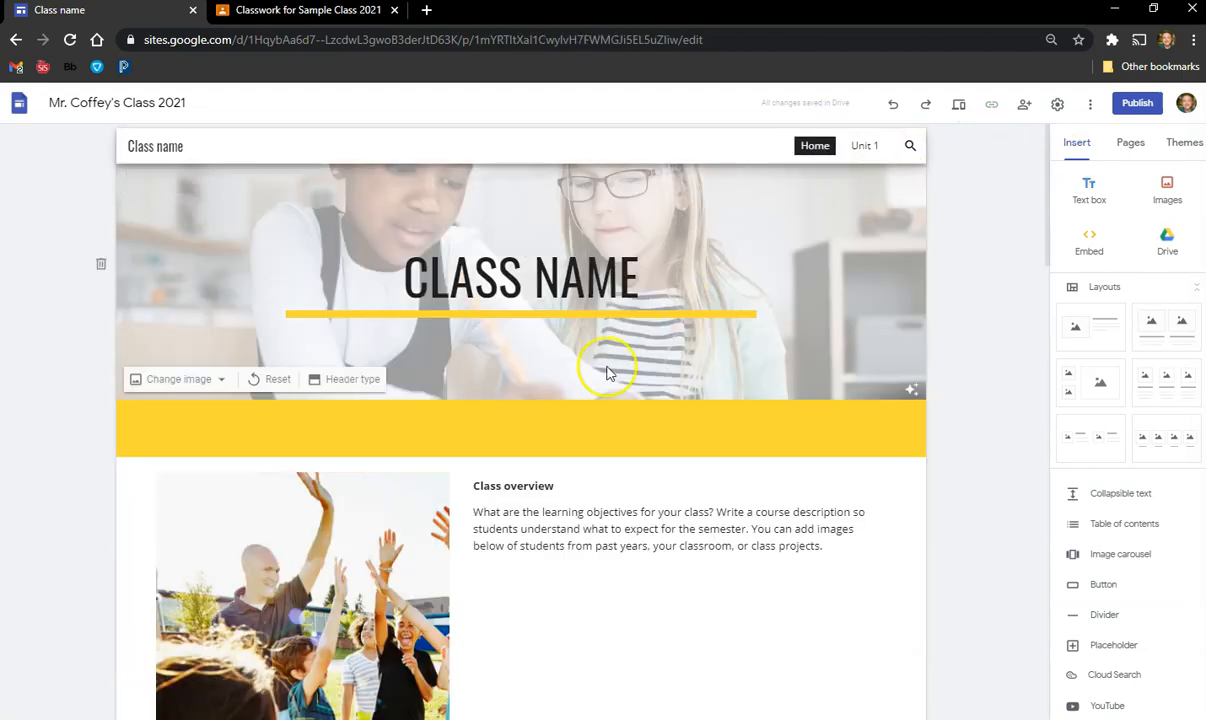
pyautogui.scroll(-6, 608, 369)
pyautogui.scroll(-5, 610, 515)
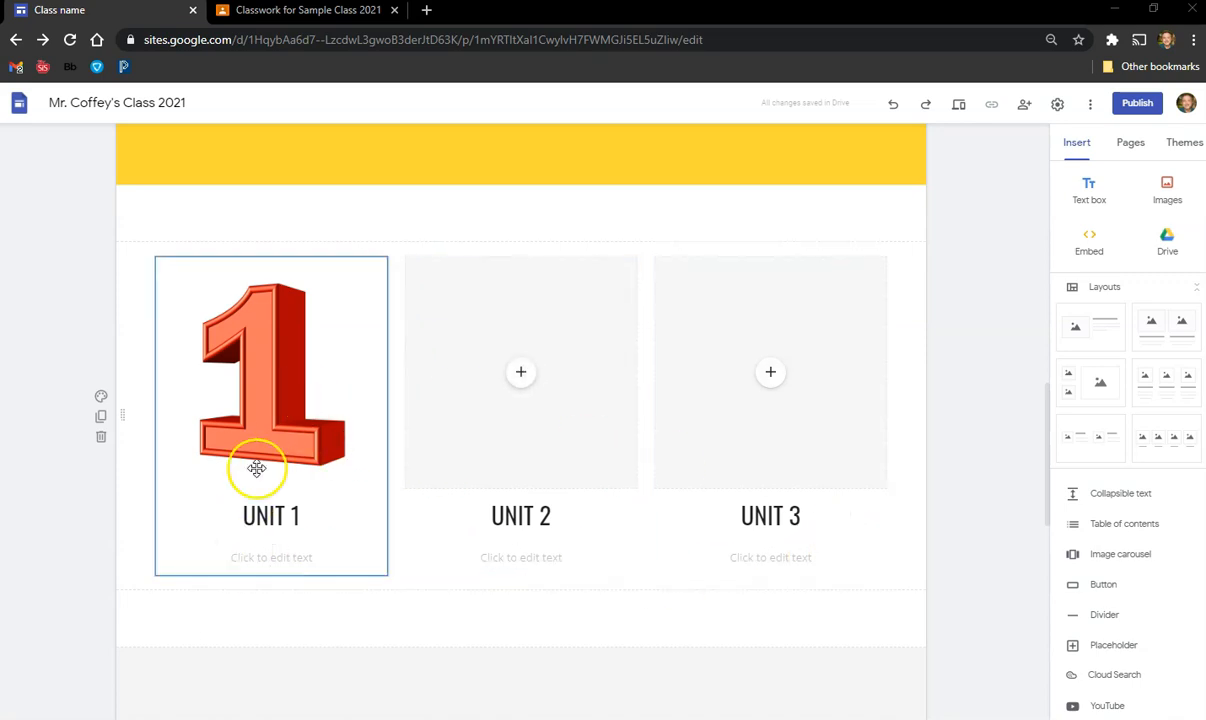
pyautogui.click(270, 405)
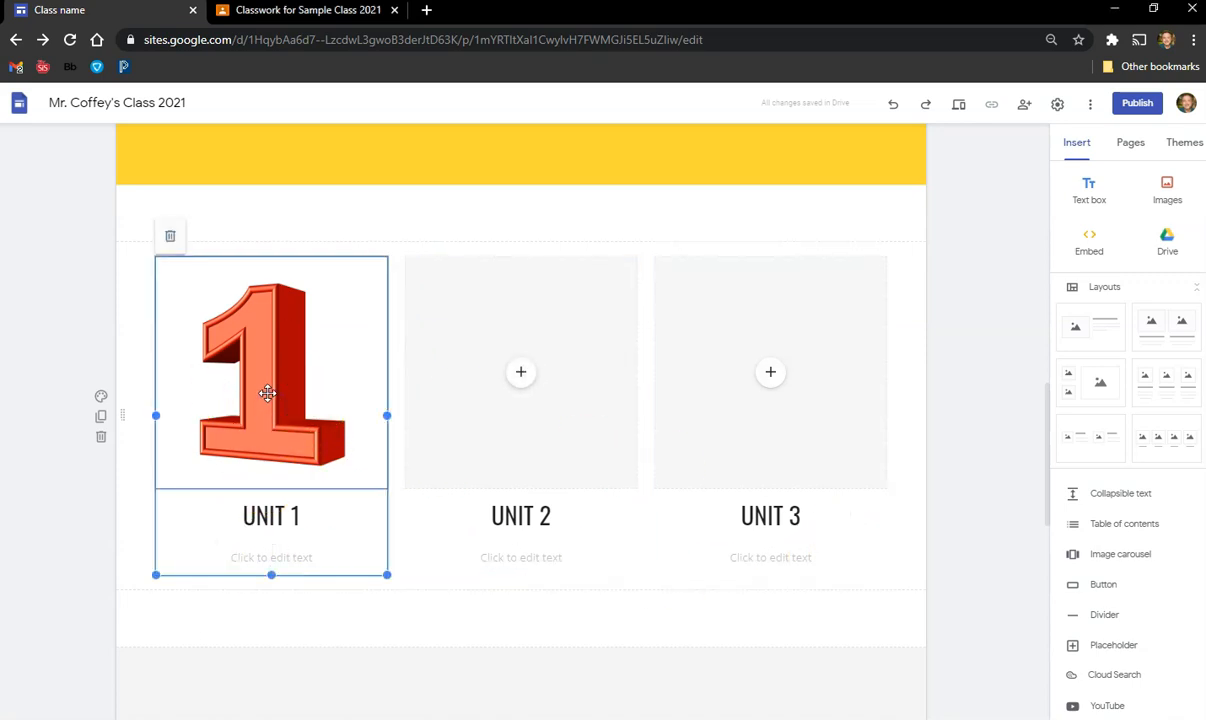
pyautogui.click(267, 393)
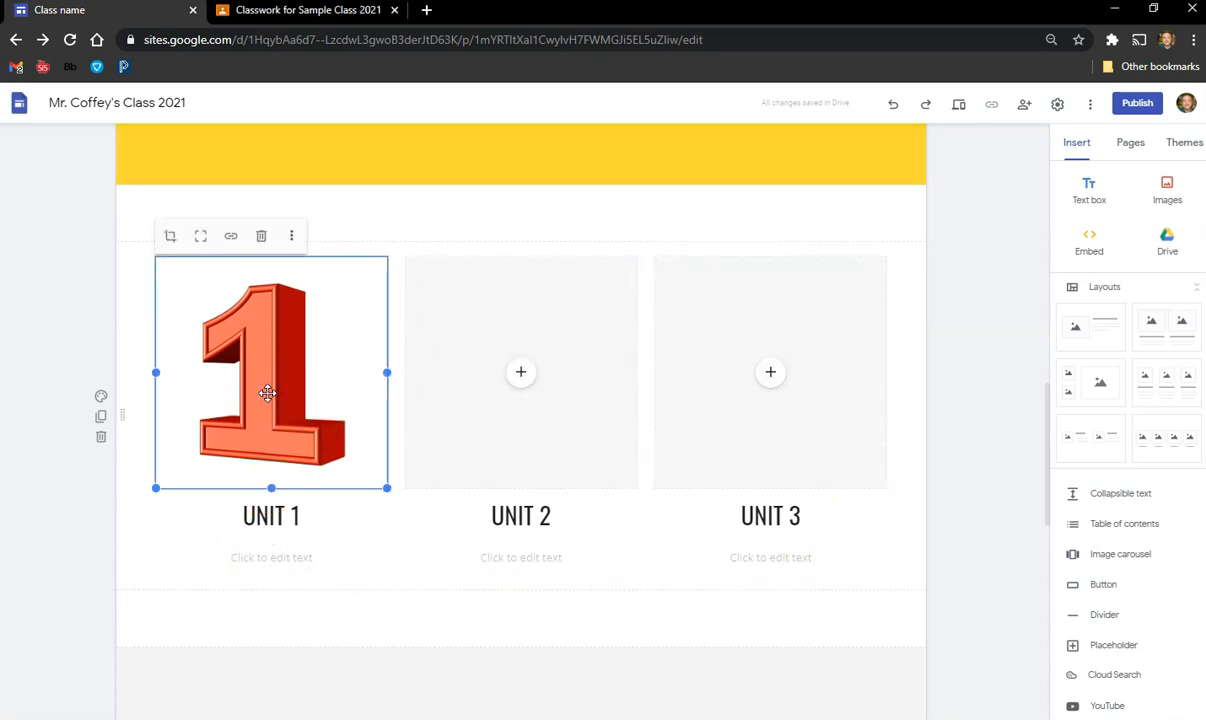
pyautogui.click(231, 236)
pyautogui.click(215, 343)
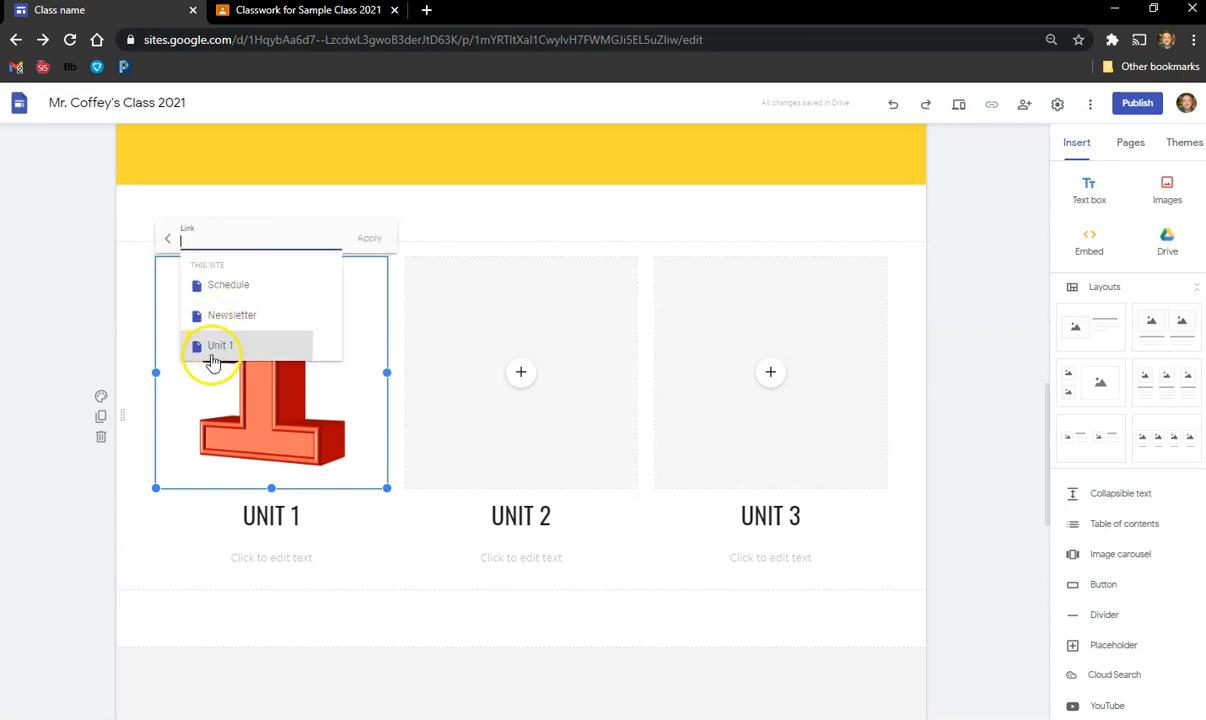
pyautogui.click(367, 238)
# Link the UNIT 1 heading text below the number image to the site's Unit 1 page
pyautogui.click(294, 516)
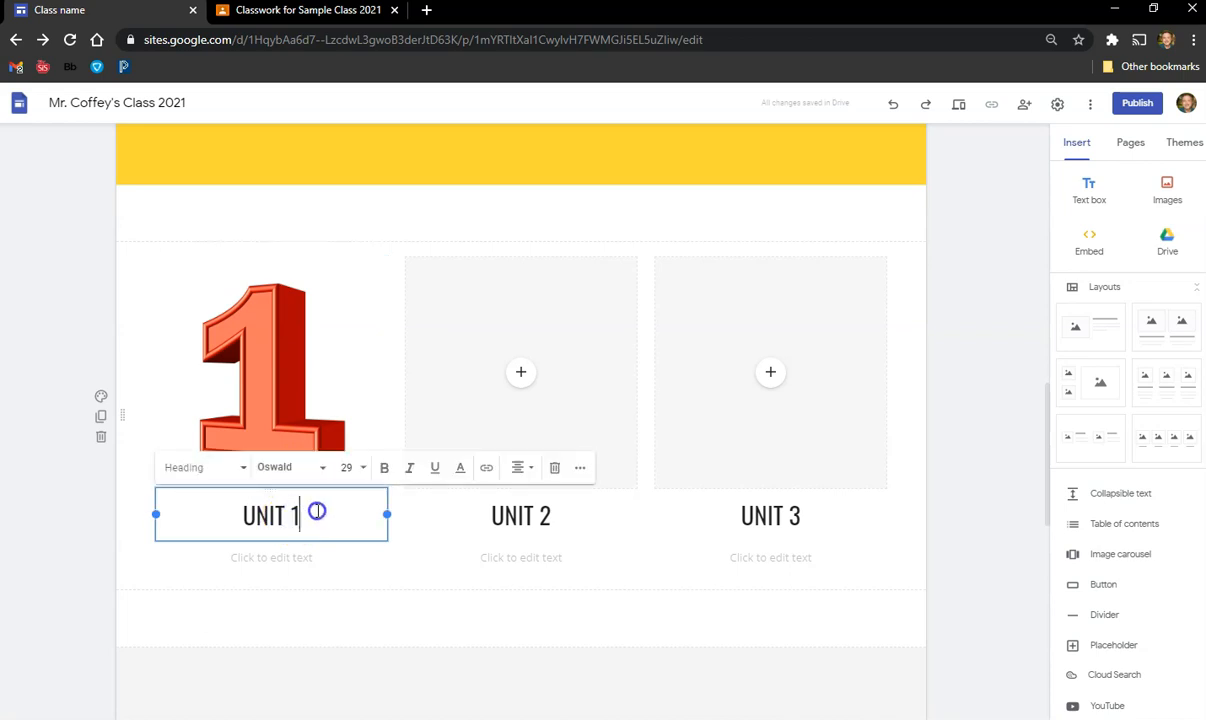
pyautogui.moveTo(318, 508); pyautogui.dragTo(231, 490)
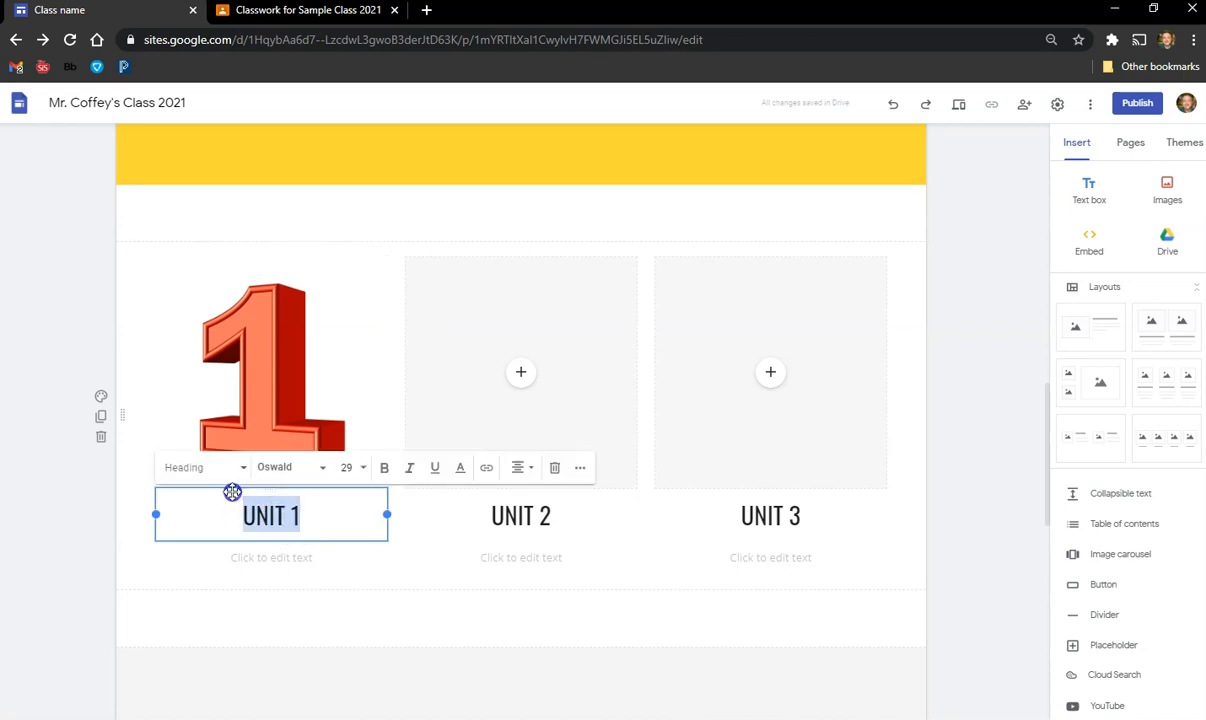
pyautogui.click(484, 469)
pyautogui.click(323, 706)
pyautogui.click(447, 597)
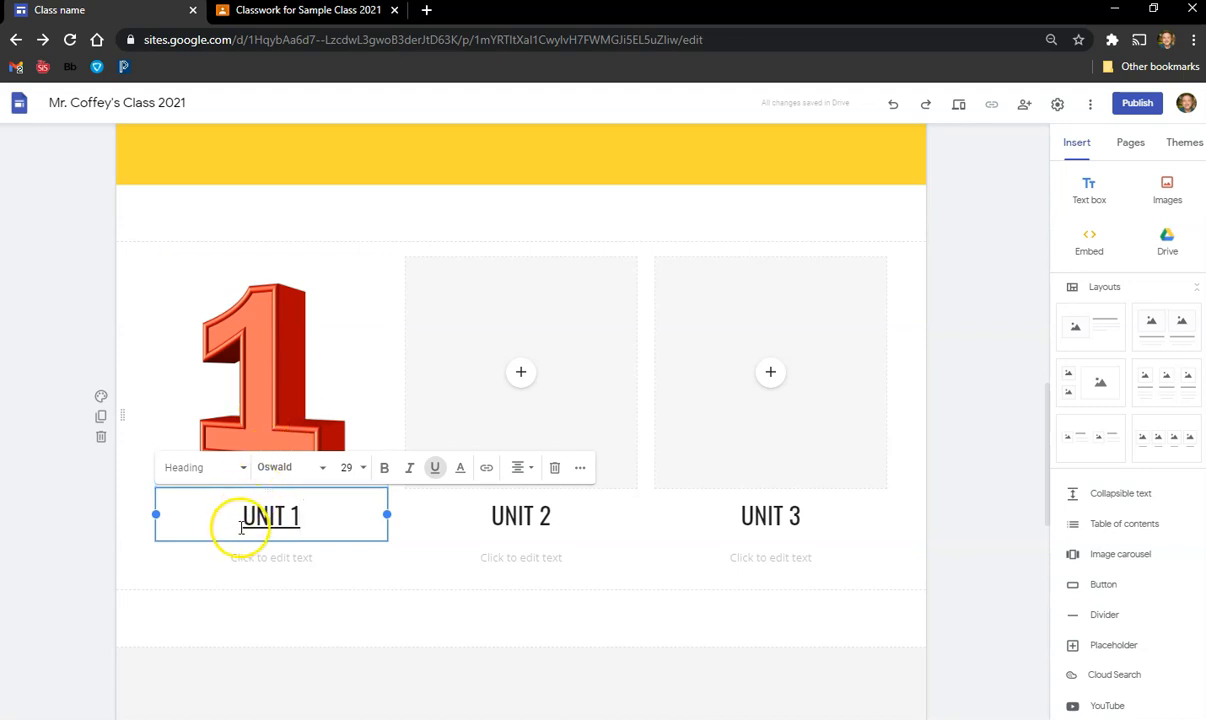
# Enter the placeholder text "gfdsgfds" as the description below the UNIT 1 heading on the Home page
pyautogui.scroll(10, 474, 323)
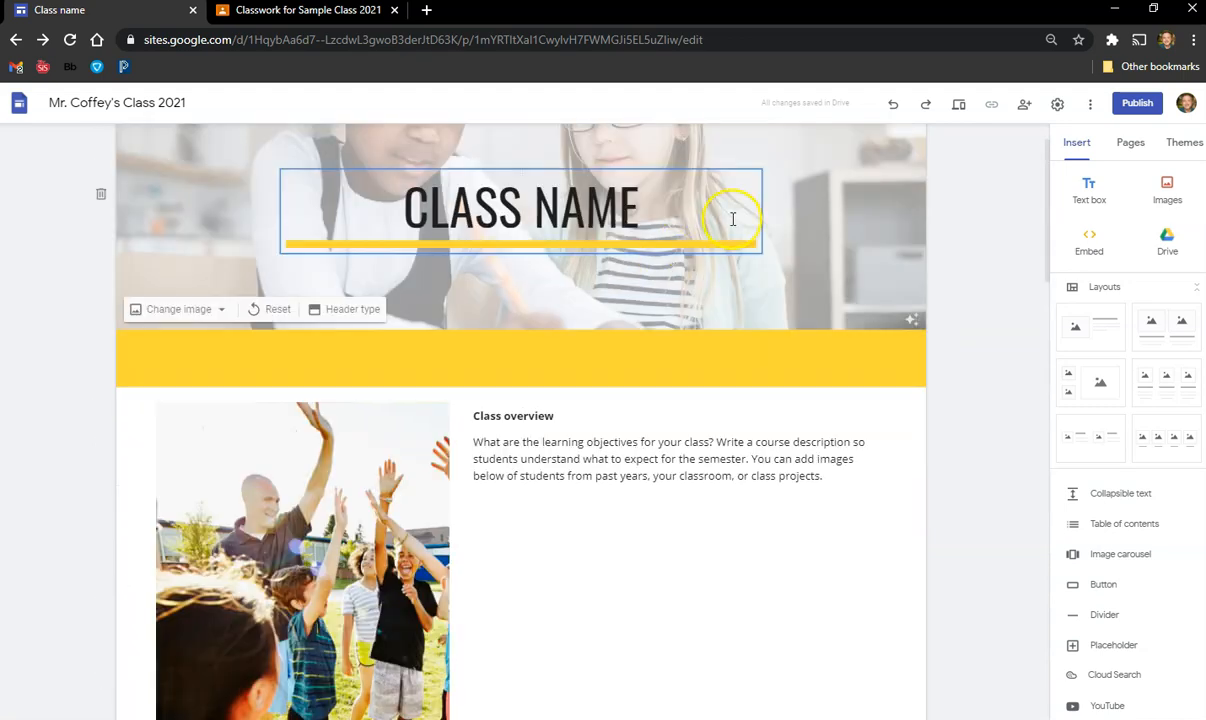
pyautogui.scroll(1, 733, 219)
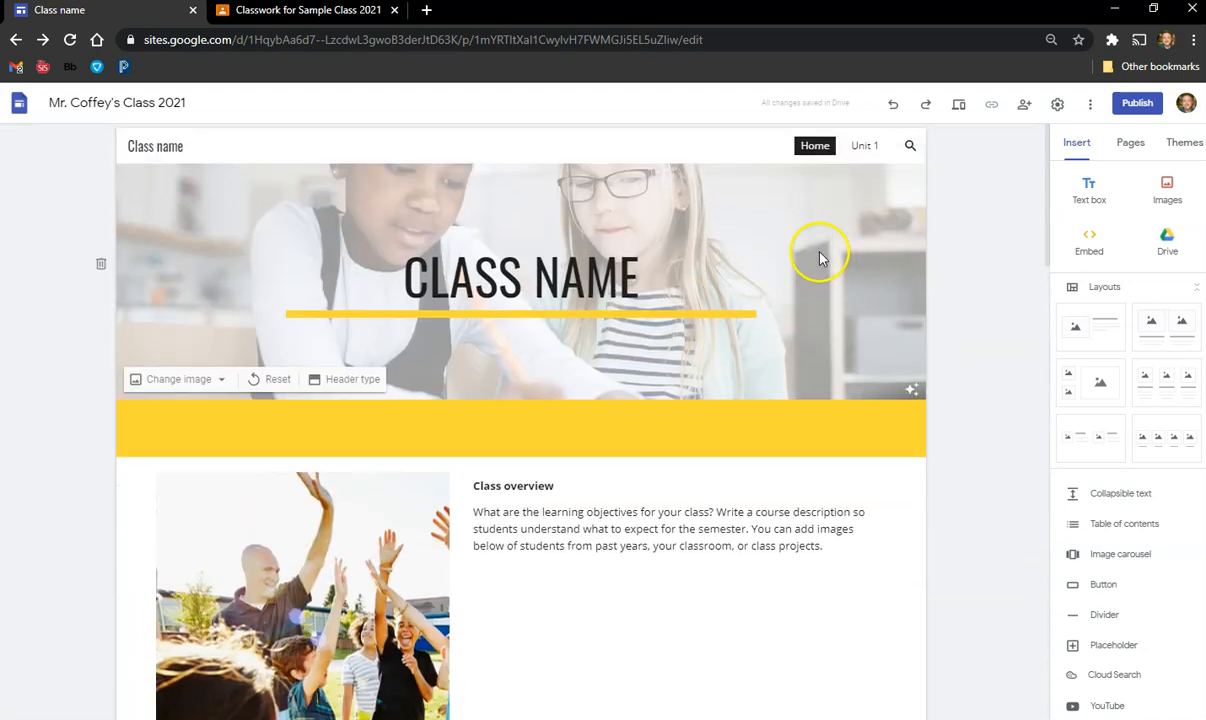
pyautogui.click(866, 150)
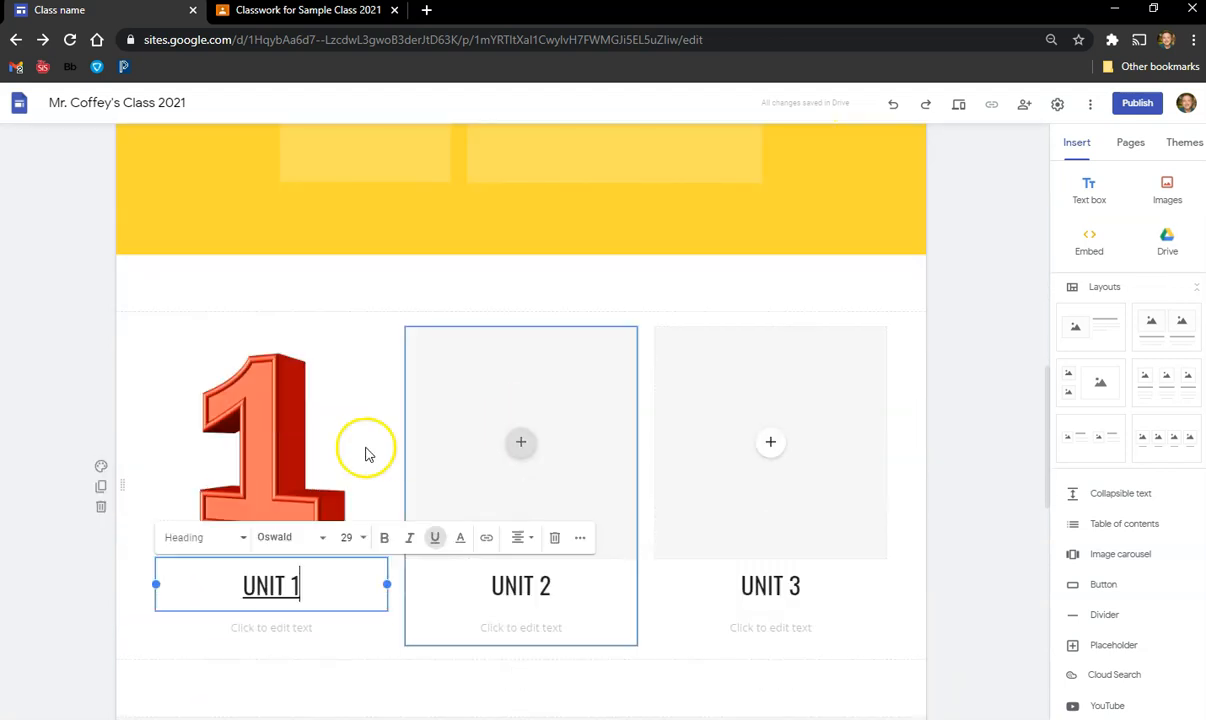
pyautogui.click(280, 630)
pyautogui.write('gfdsgfds')
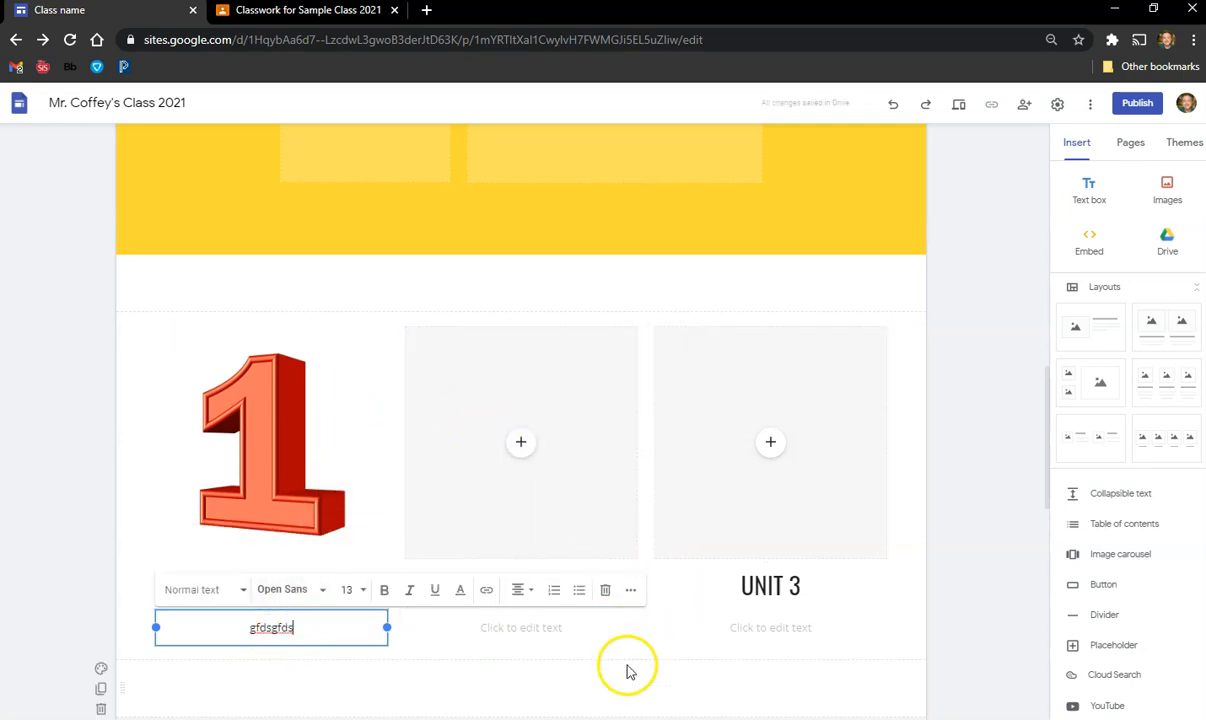
# Preview the Home page, test the number 1 image's link to Unit 1, go back to Home and exit the preview
pyautogui.click(957, 108)
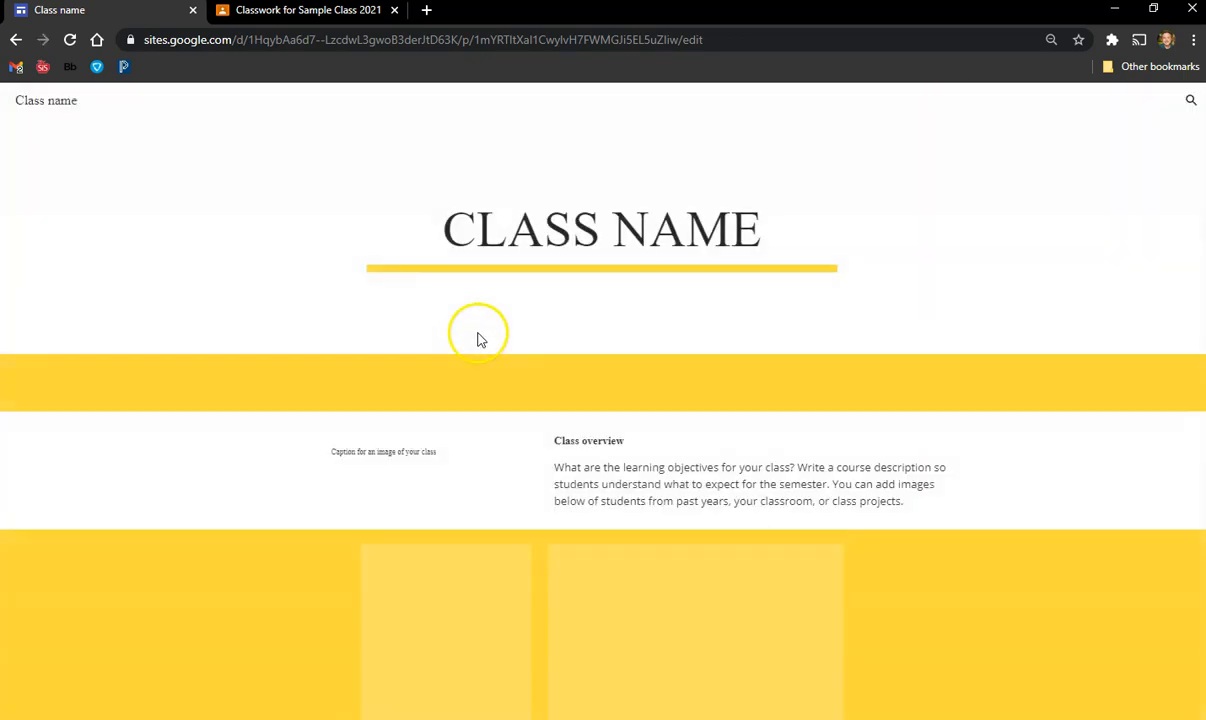
pyautogui.scroll(-10, 614, 336)
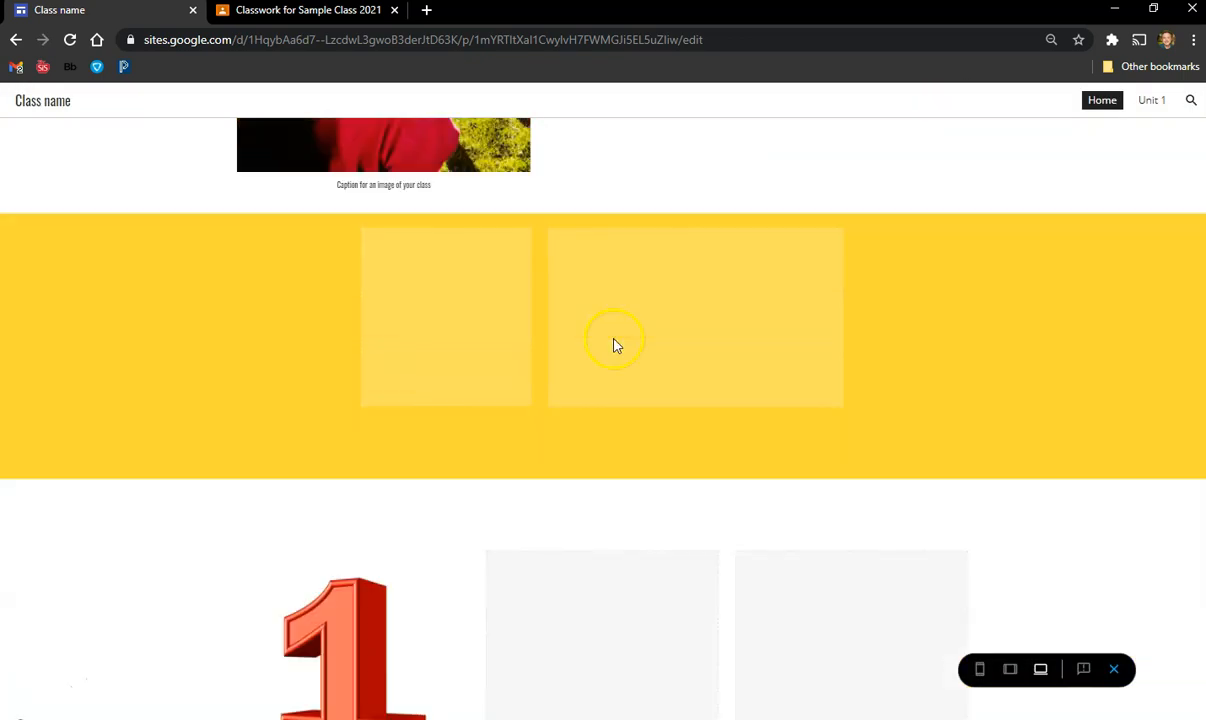
pyautogui.click(339, 441)
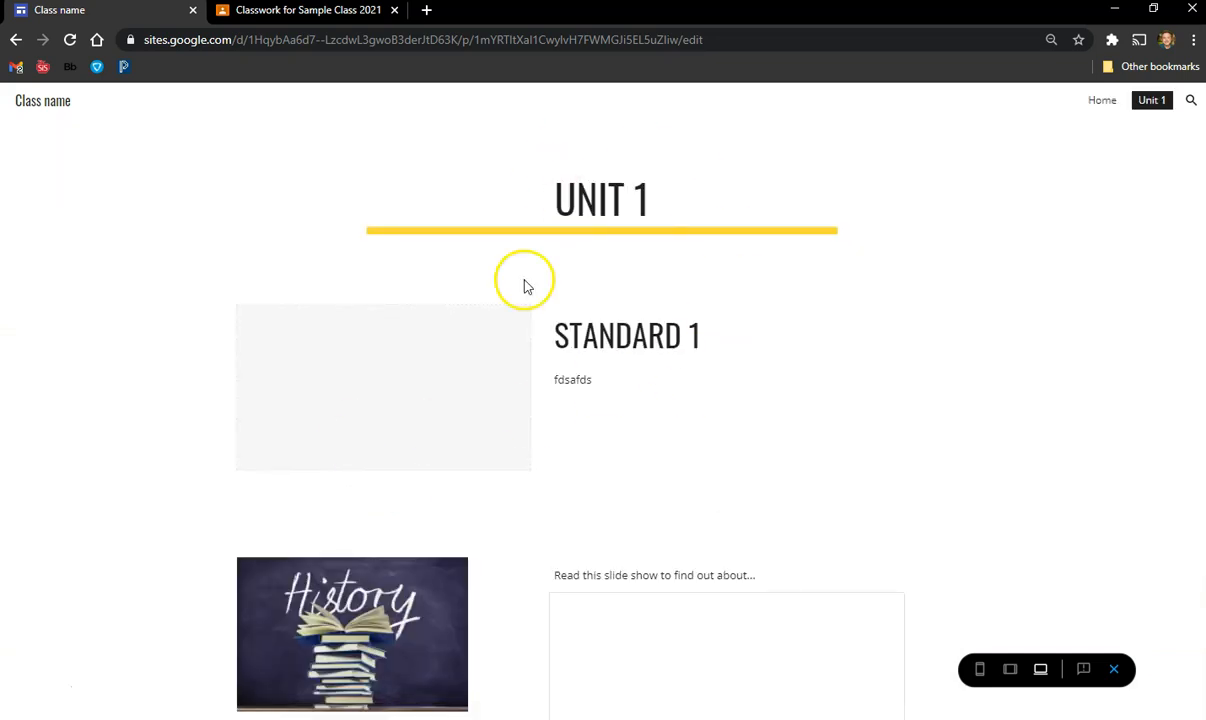
pyautogui.click(14, 42)
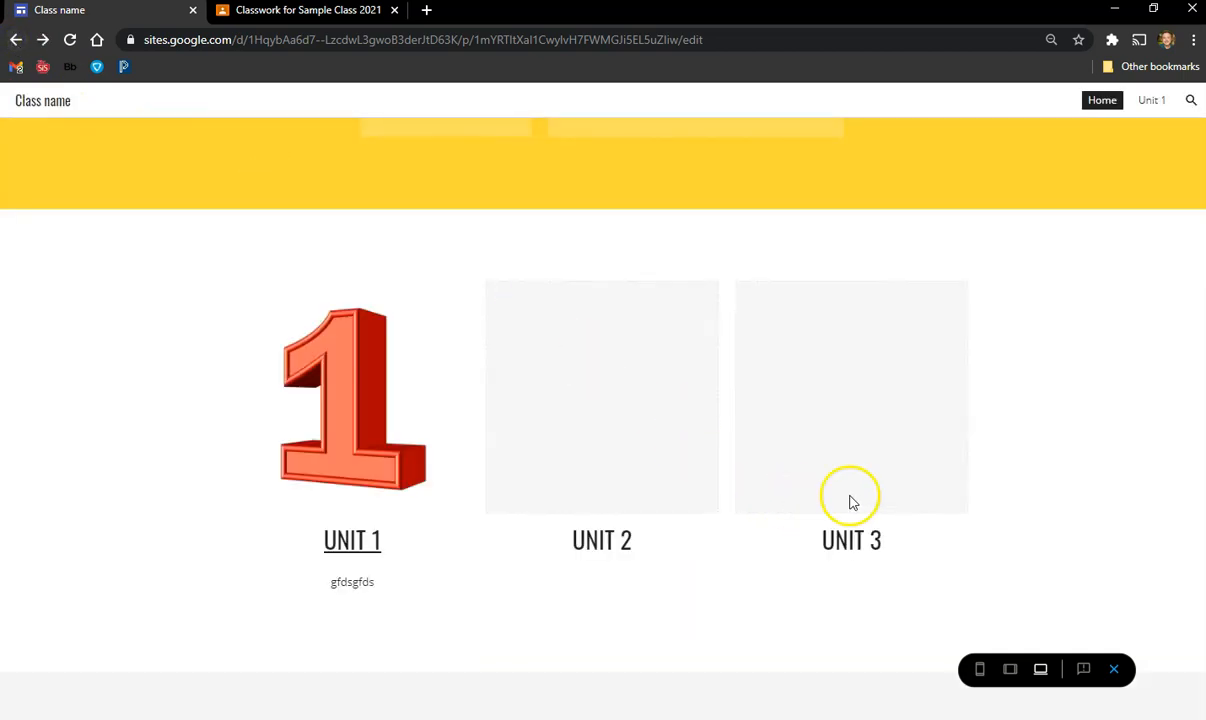
pyautogui.click(1114, 669)
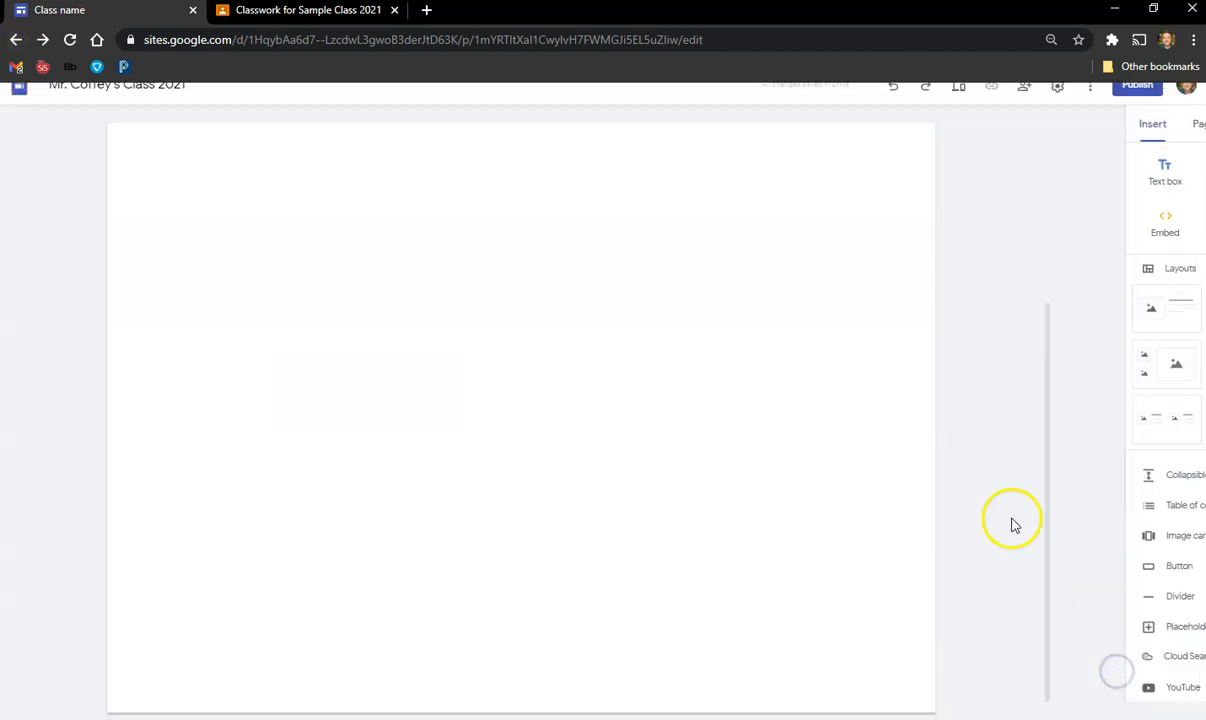
# Change the link sharing settings so that the published site is Public, and save the sharing change
pyautogui.scroll(4, 732, 432)
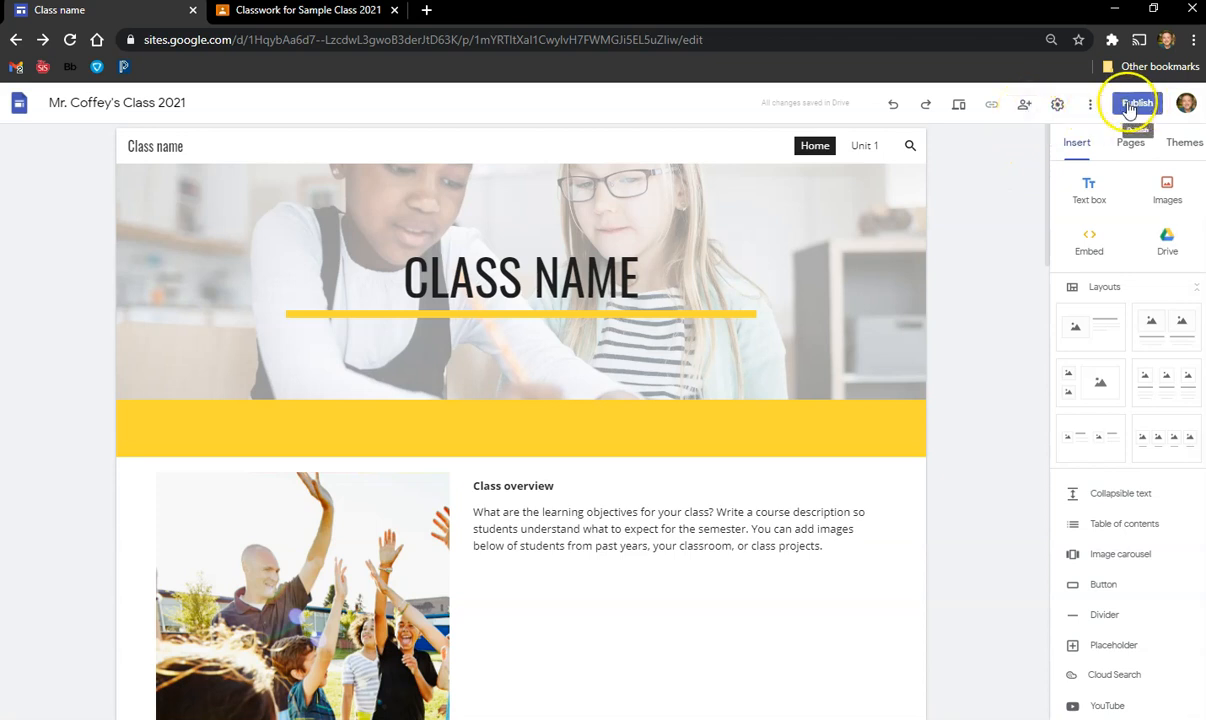
pyautogui.click(1023, 106)
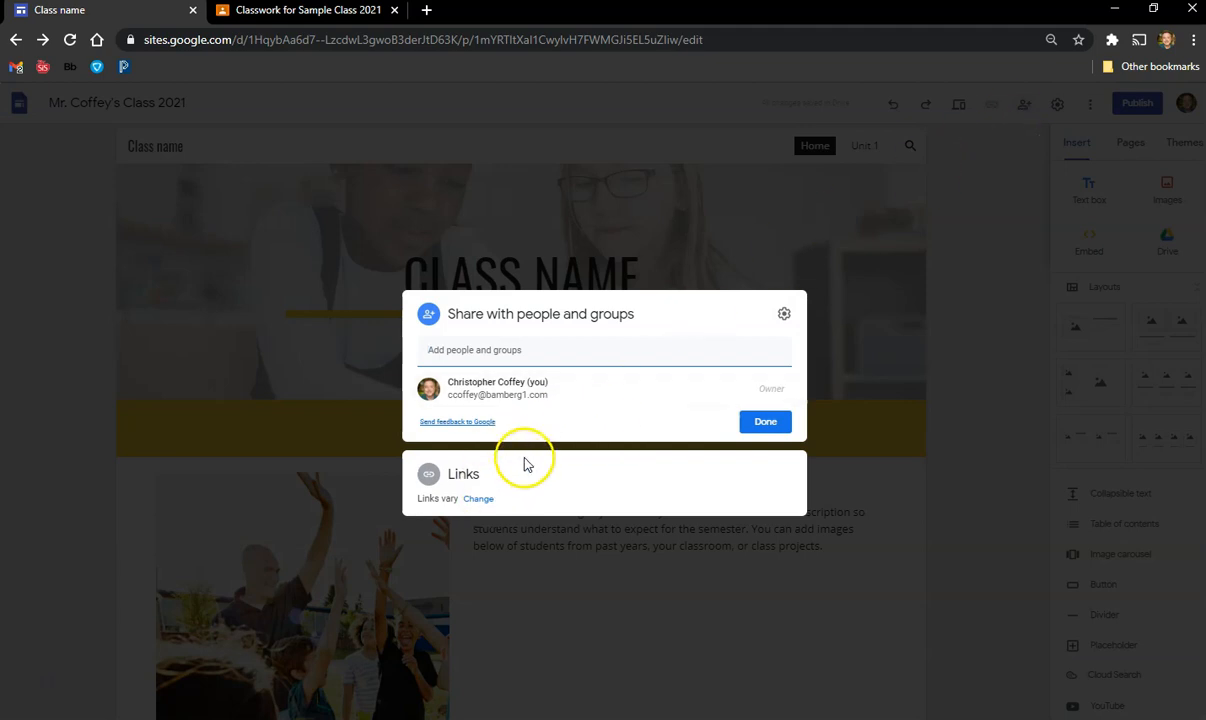
pyautogui.click(484, 500)
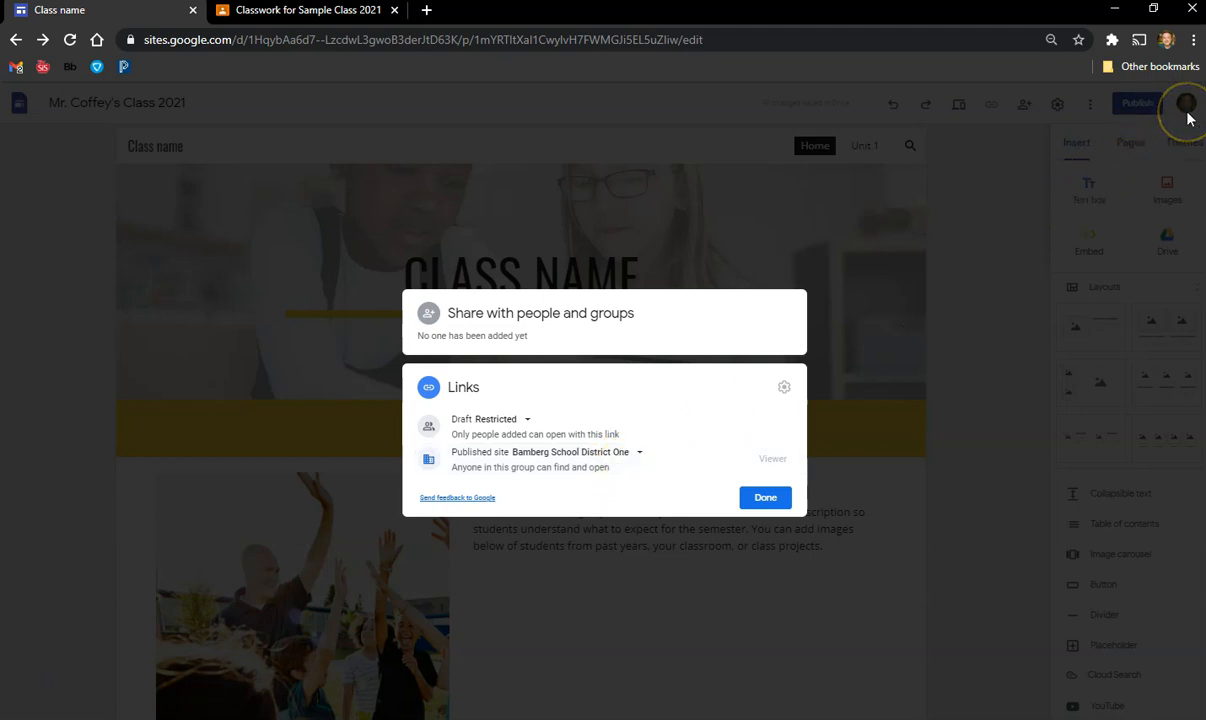
pyautogui.click(640, 452)
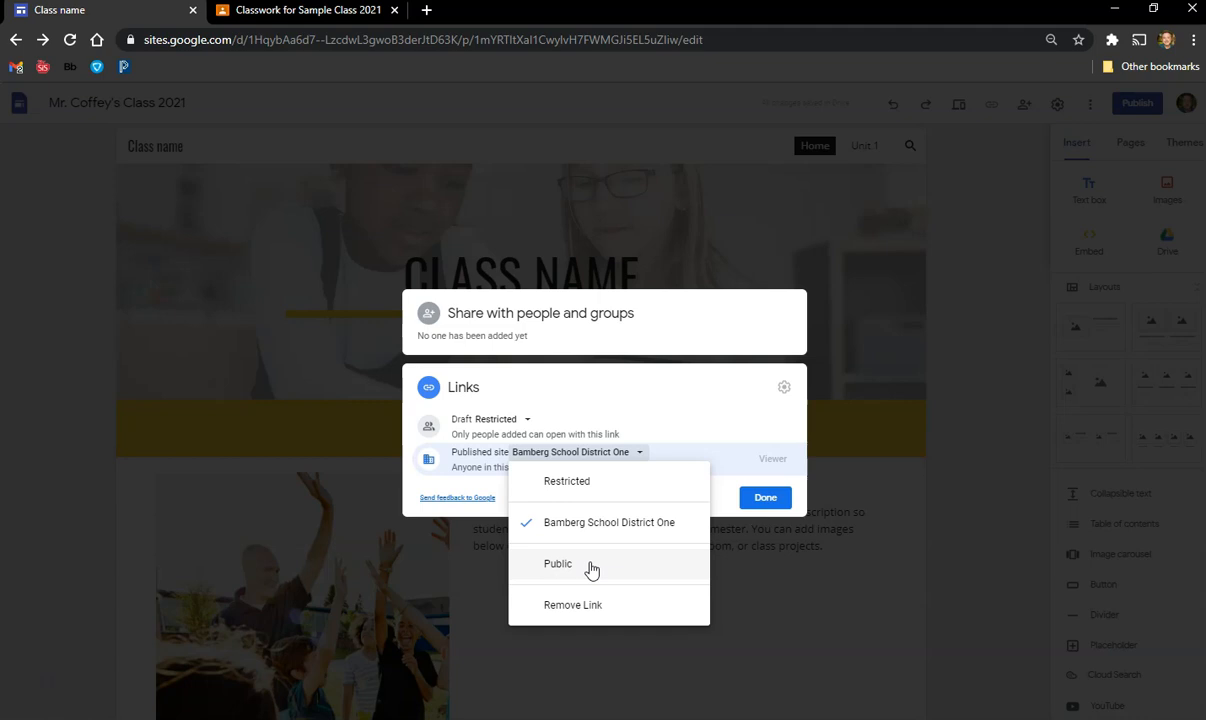
pyautogui.click(603, 565)
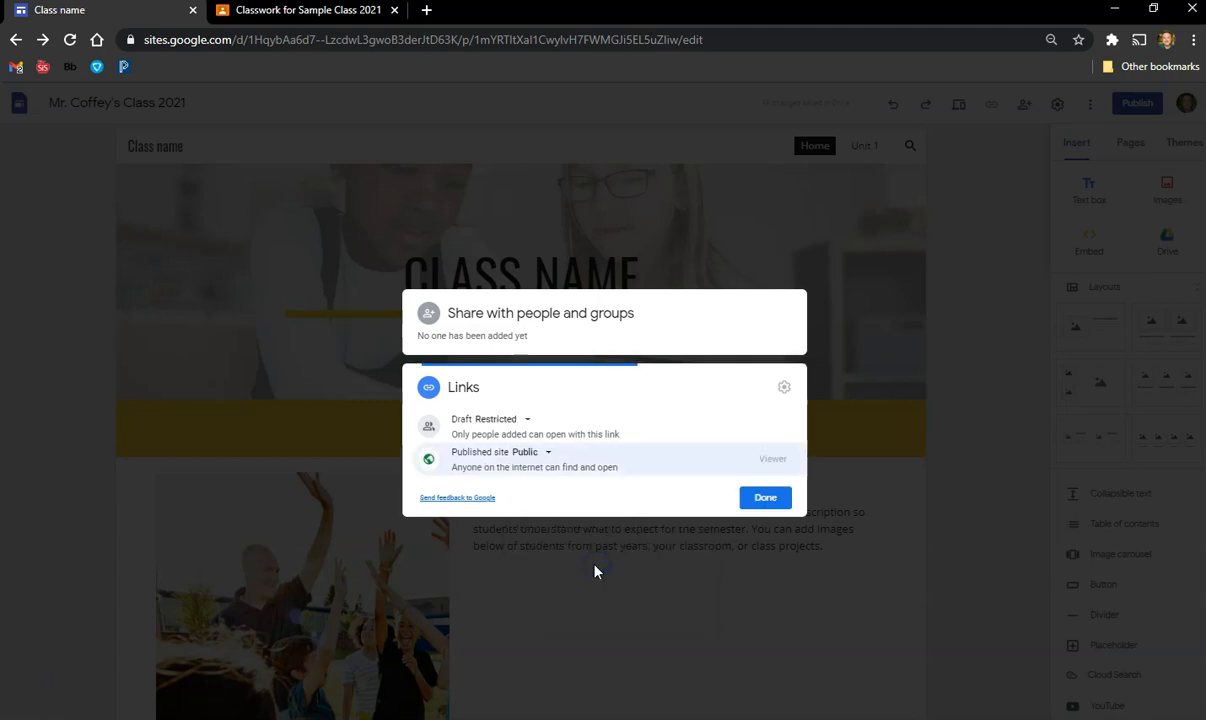
pyautogui.click(764, 503)
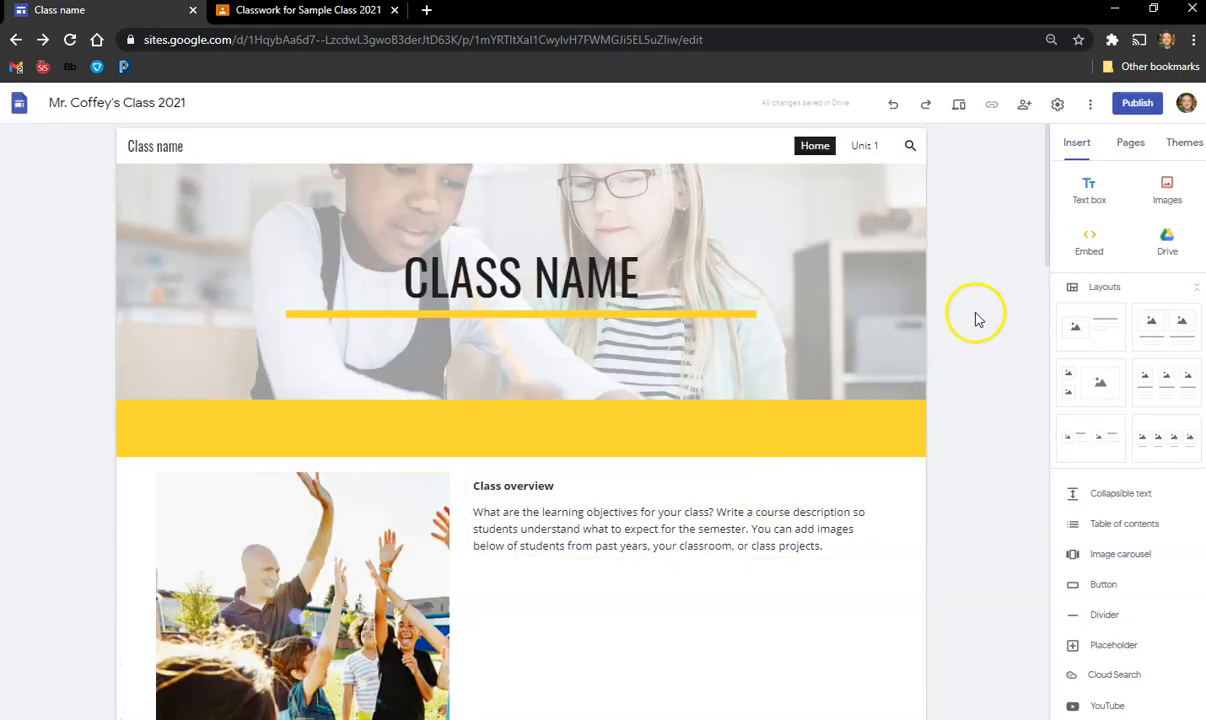
# Publish the site under a web address made of the teacher's surname followed by 2021, and open the published site
pyautogui.click(1143, 105)
pyautogui.click(534, 346)
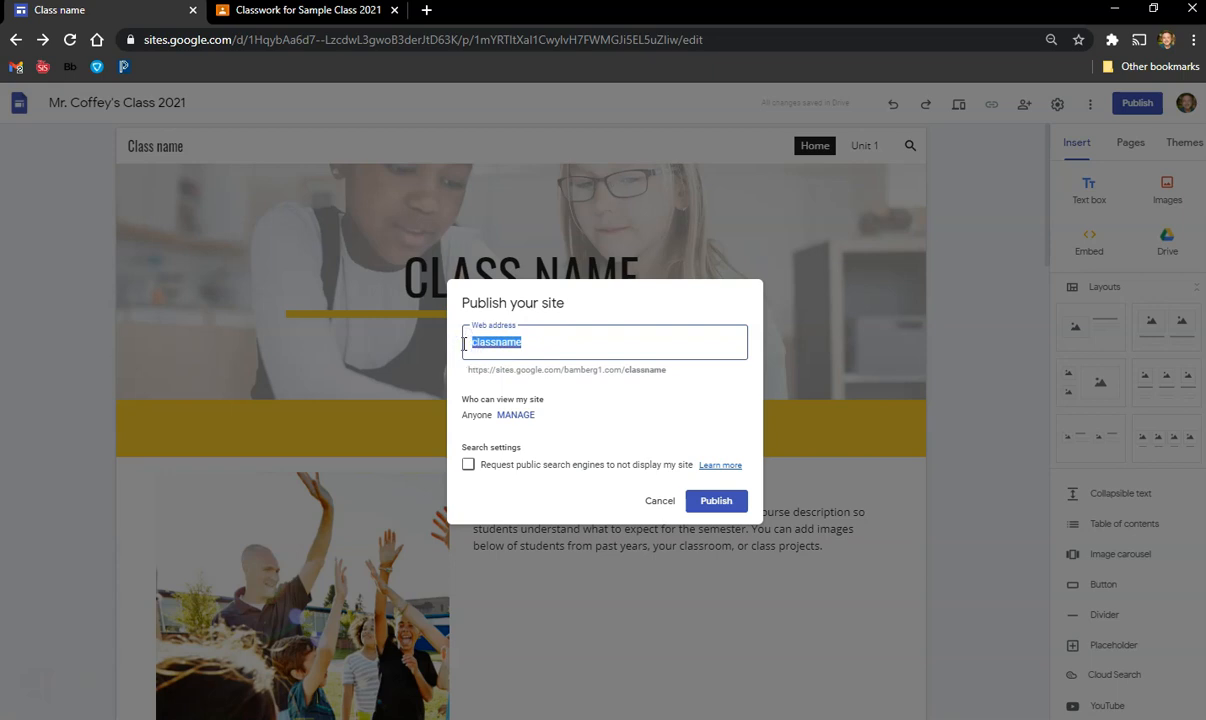
pyautogui.write('coffey2021')
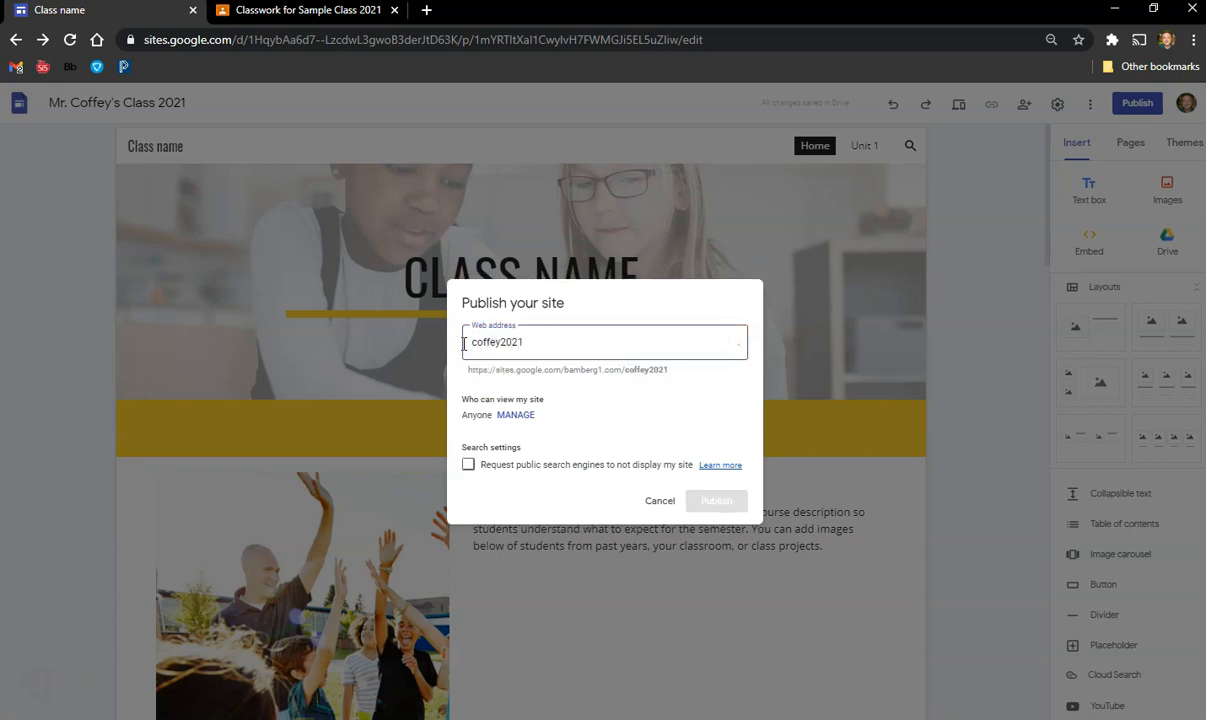
pyautogui.click(524, 357)
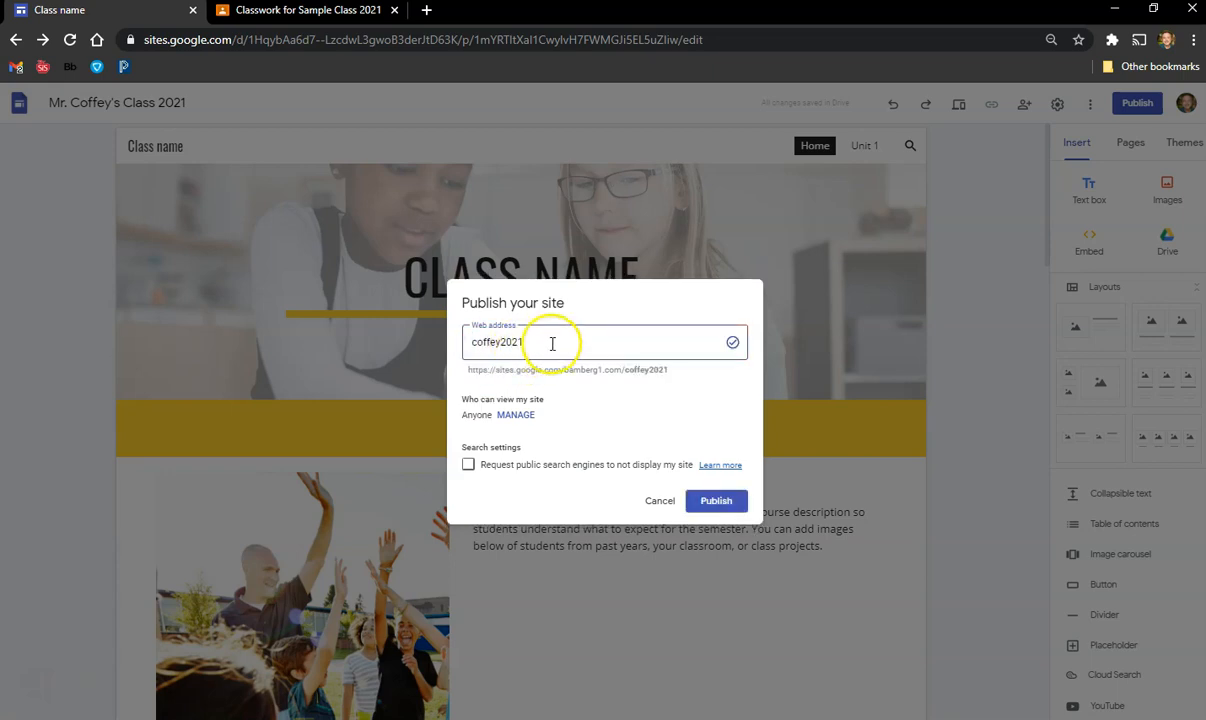
pyautogui.click(705, 505)
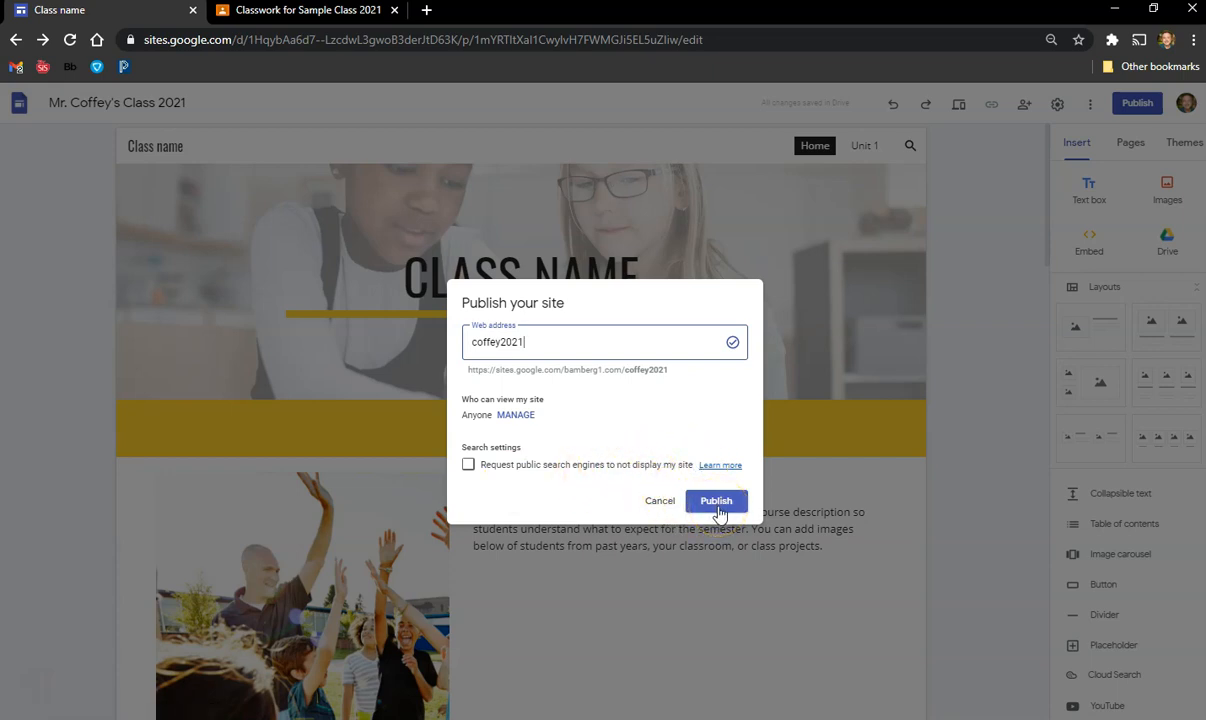
pyautogui.click(717, 503)
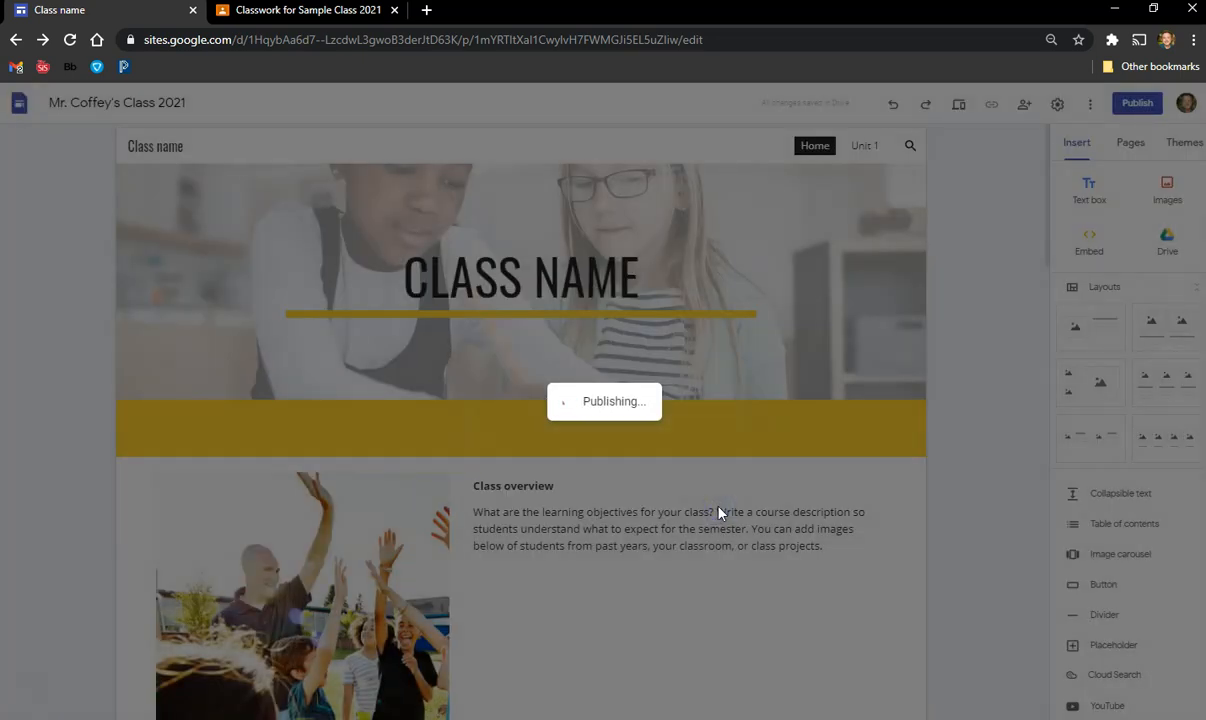
pyautogui.click(1155, 103)
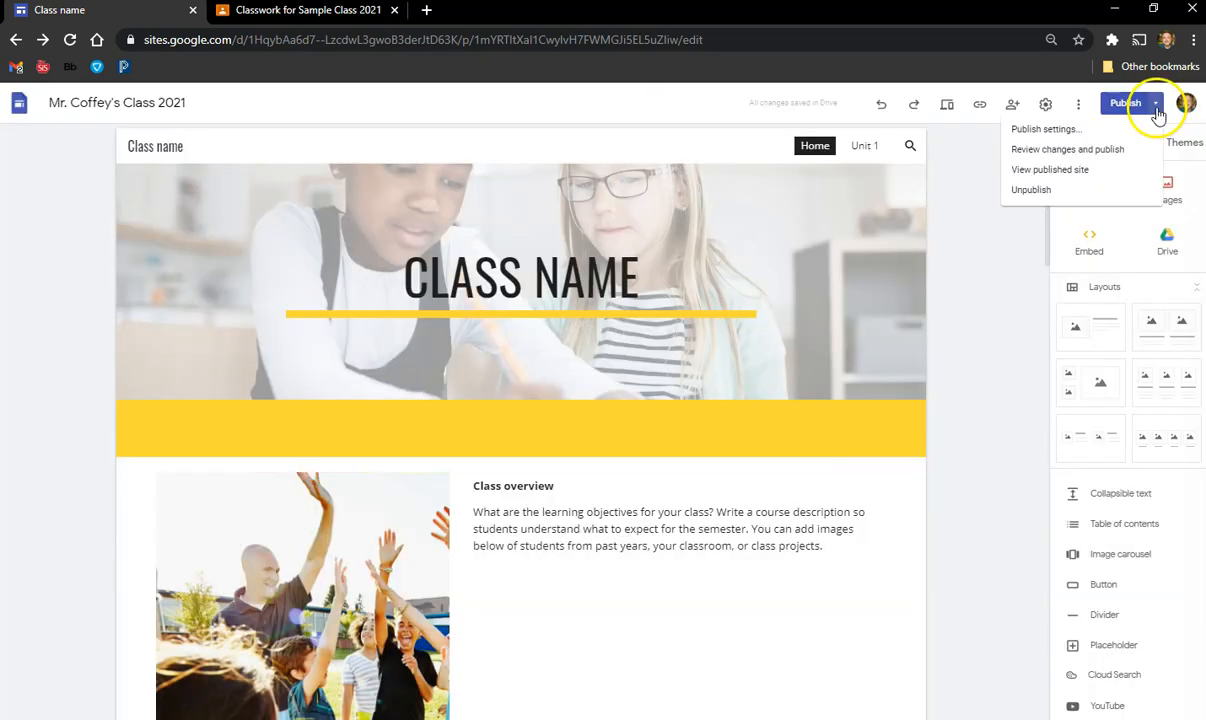
pyautogui.click(1049, 176)
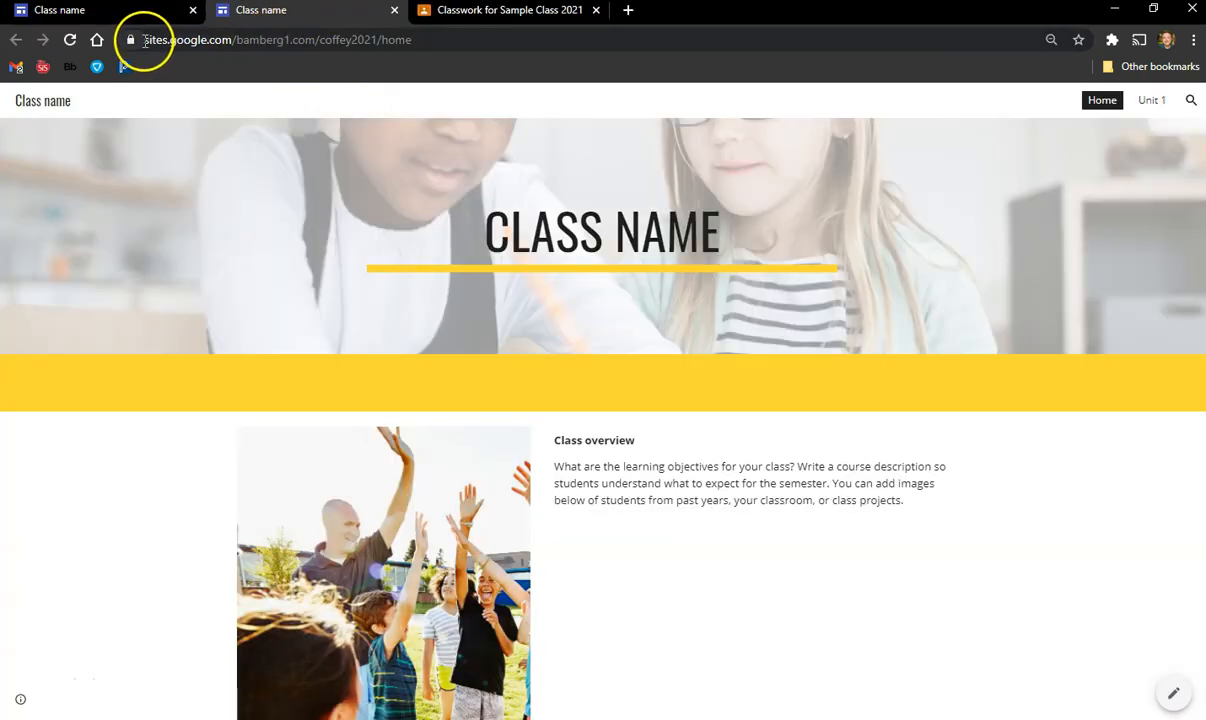
# Remove "/home" from the end of the published site's web address and load the shortened address
pyautogui.moveTo(145, 40); pyautogui.dragTo(347, 42)
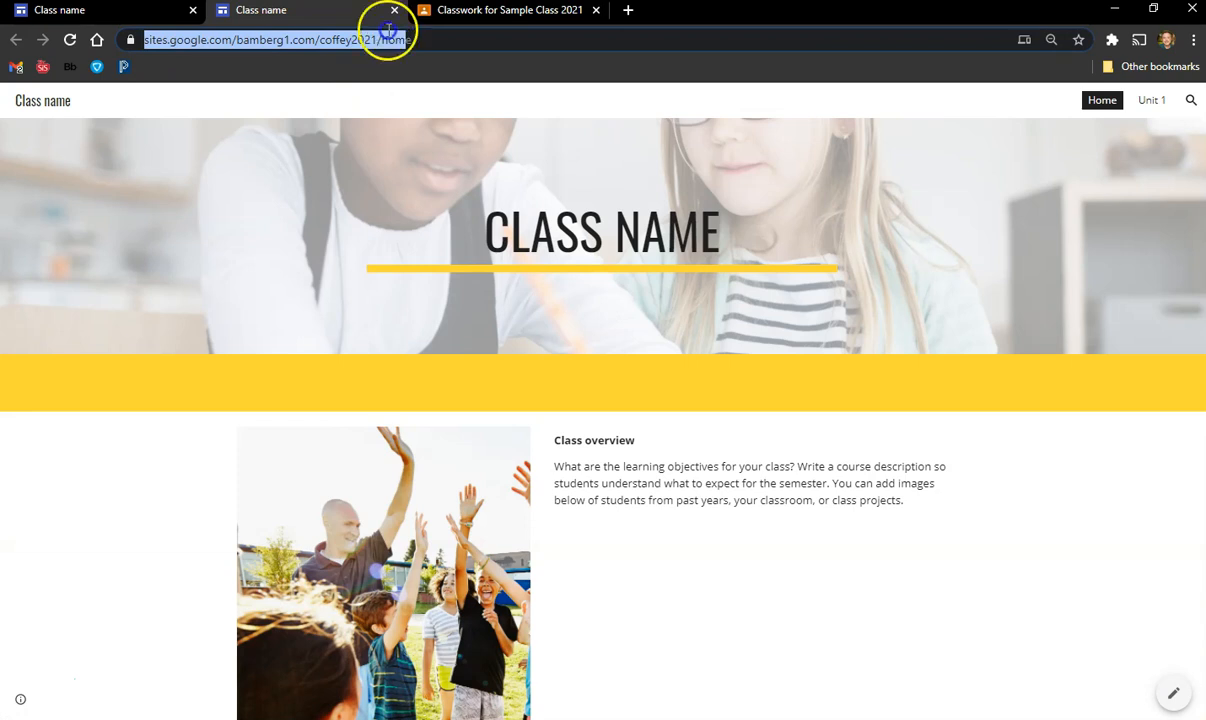
pyautogui.moveTo(388, 32); pyautogui.dragTo(218, 36)
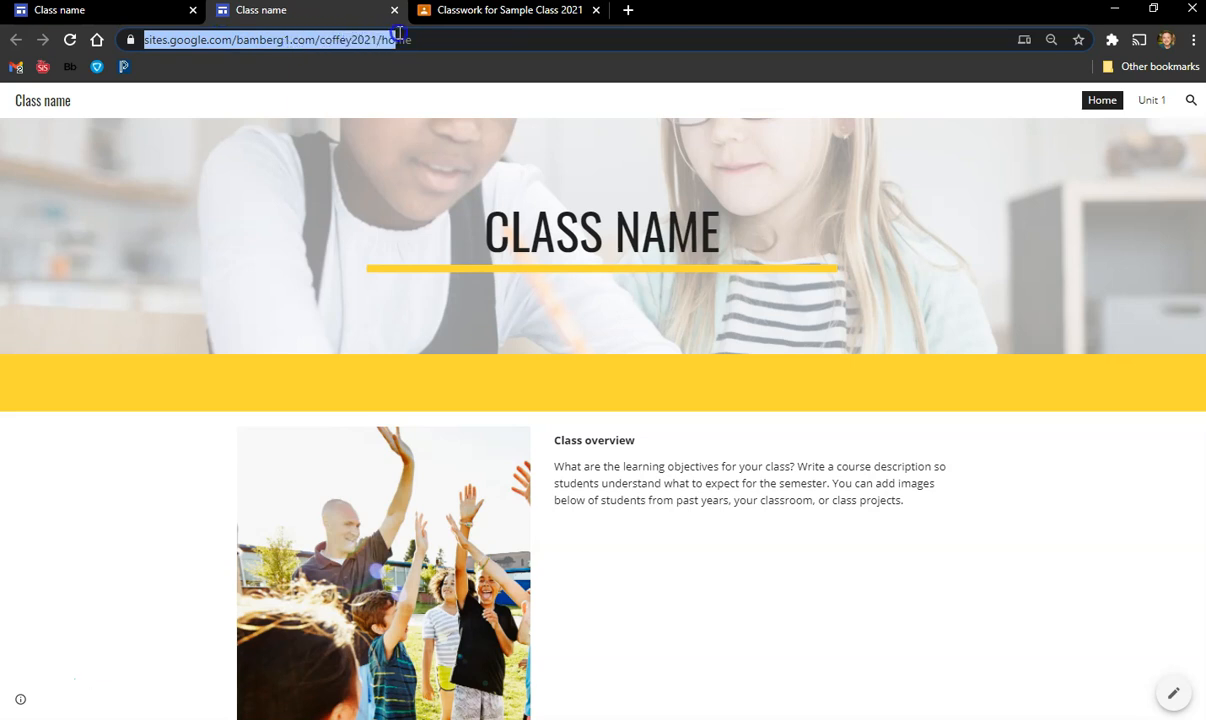
pyautogui.moveTo(378, 36); pyautogui.dragTo(380, 37)
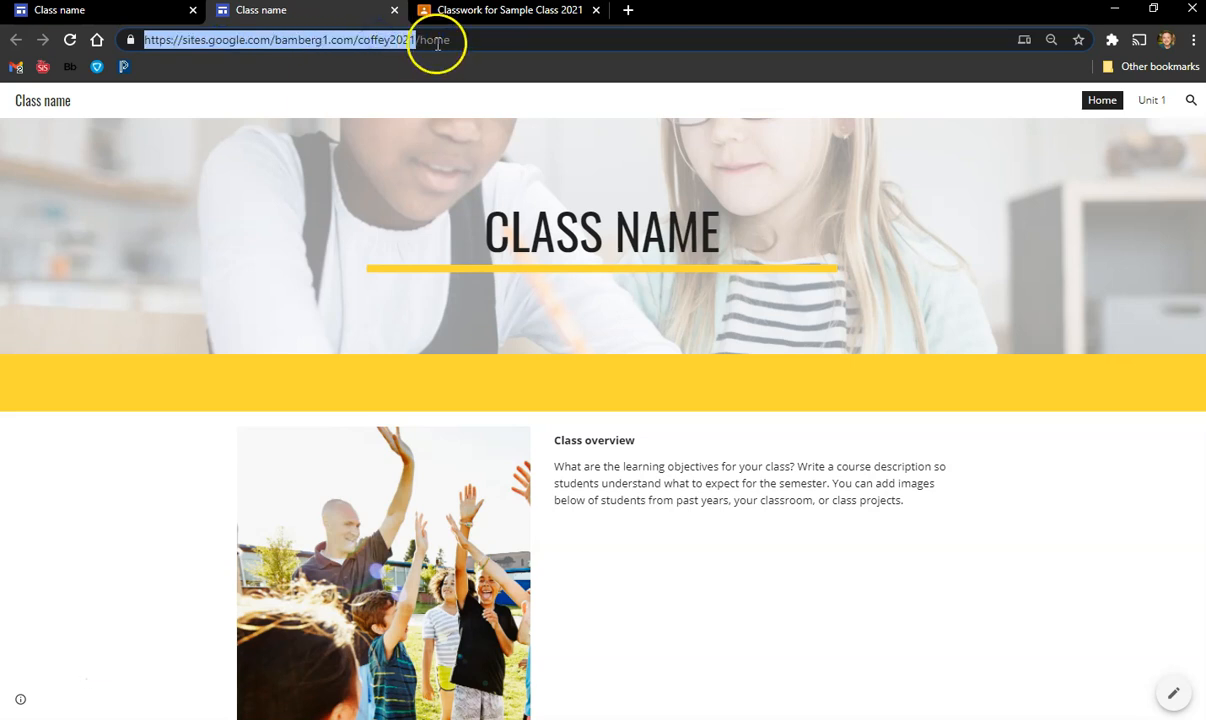
pyautogui.click(443, 41)
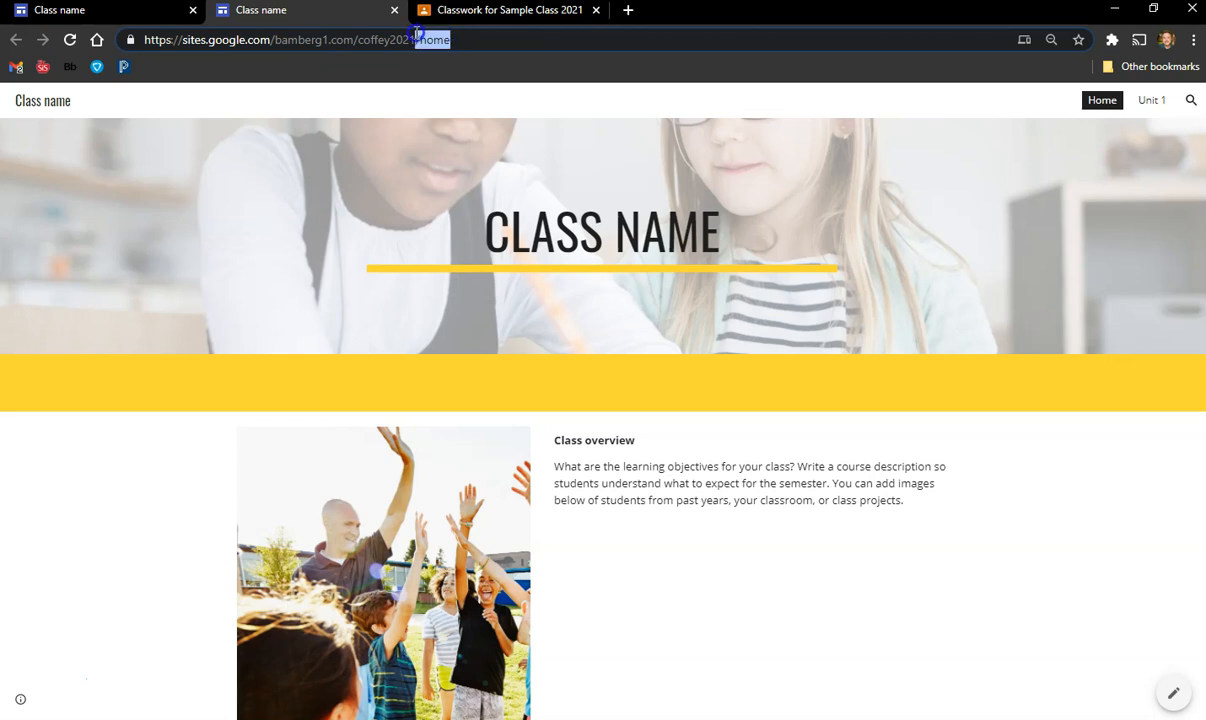
pyautogui.press('BackSpace')
pyautogui.press('Return')
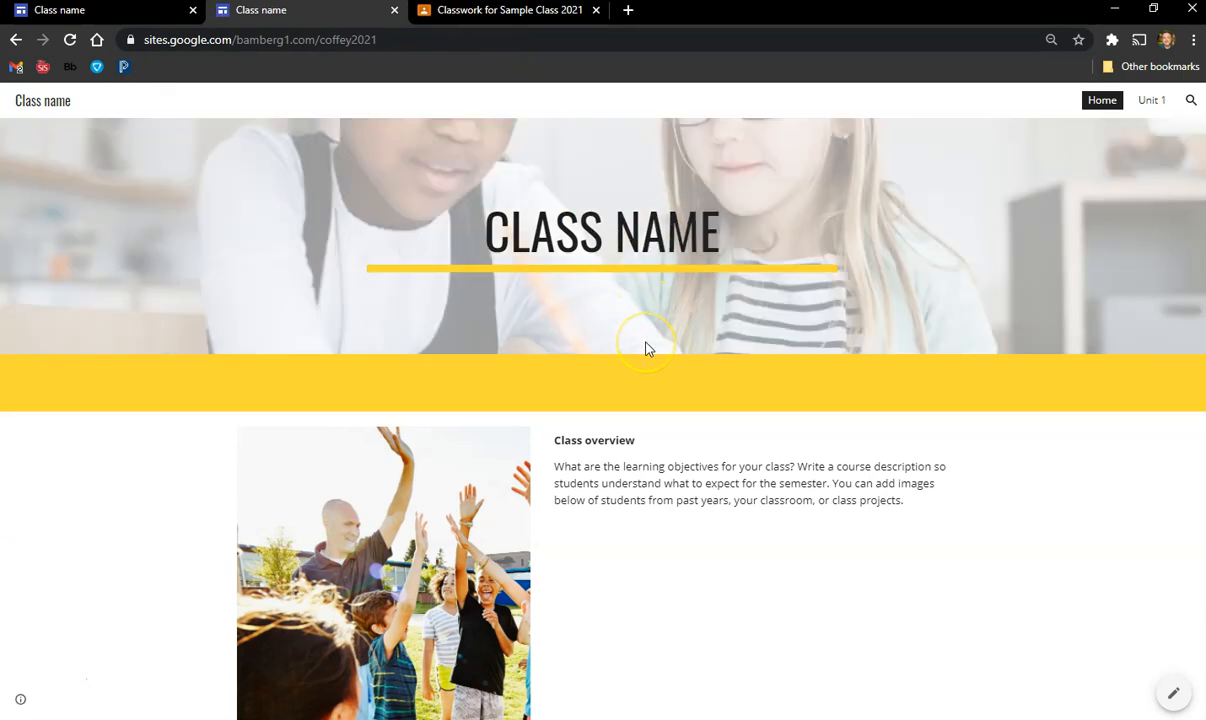
# Look over the published Home page and follow the number 1 image's link to the Unit 1 page
pyautogui.scroll(-15, 645, 348)
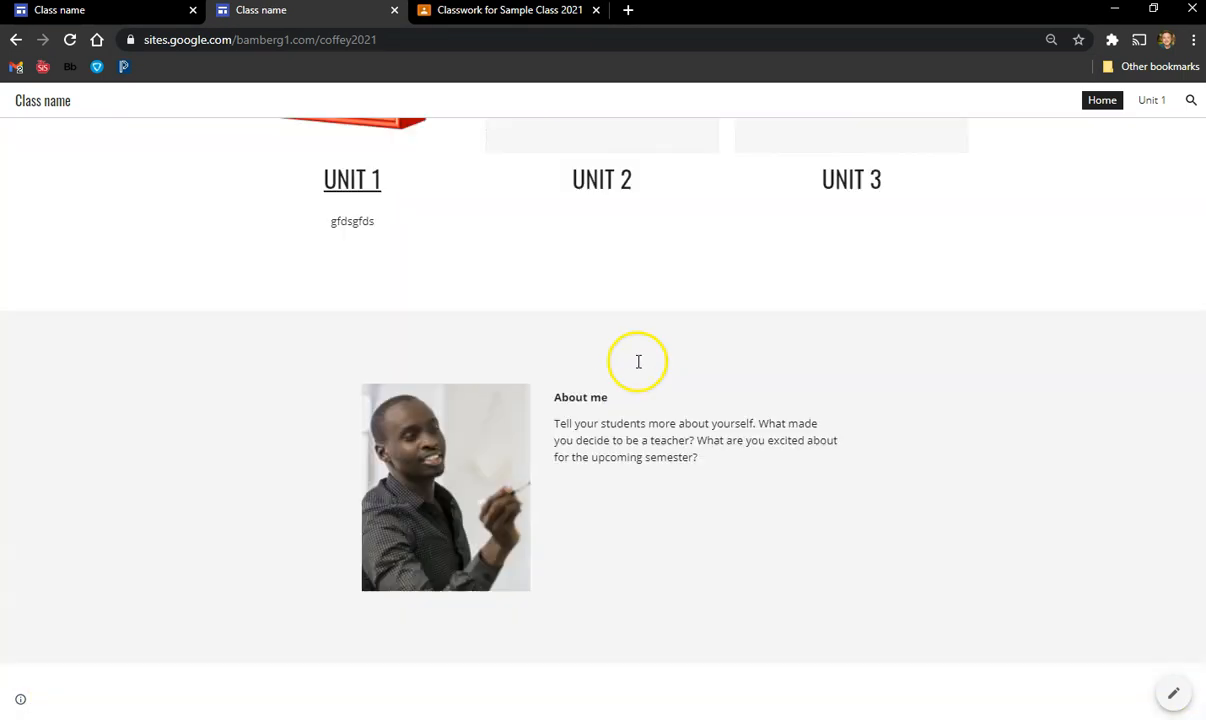
pyautogui.scroll(3, 638, 361)
pyautogui.click(406, 355)
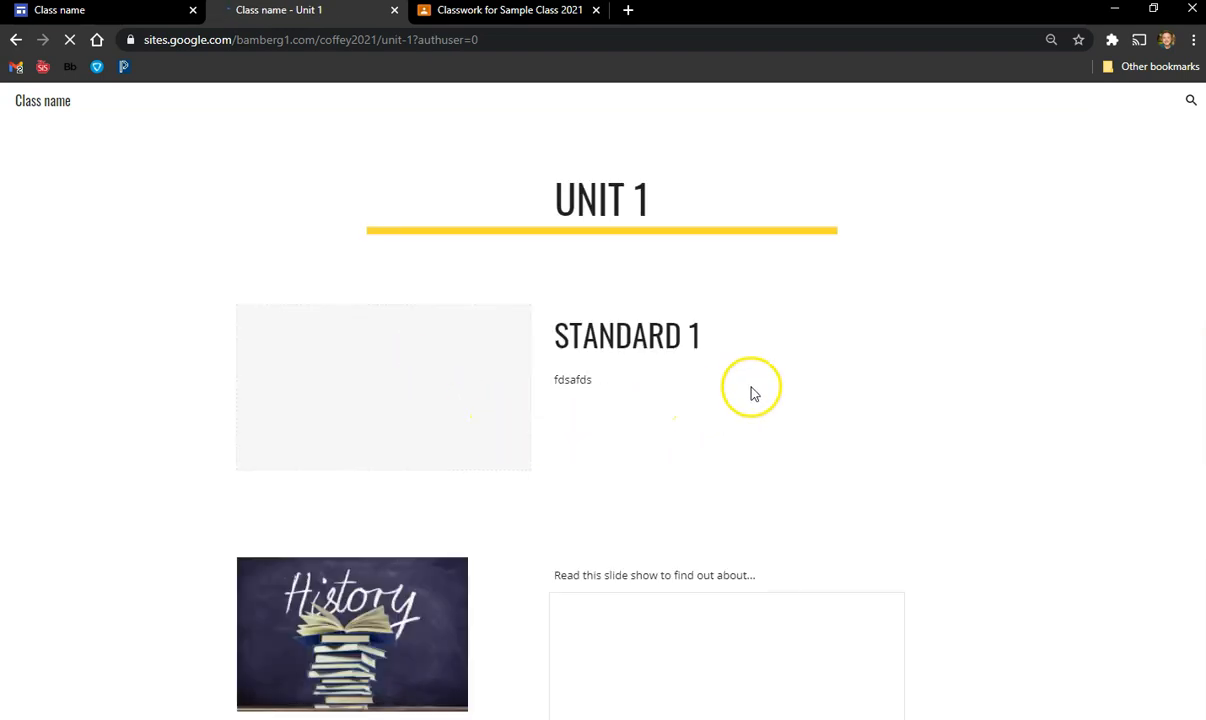
# Review the published Unit 1 page's embedded slides, worksheet, document, video and calendar, down to the assignment image
pyautogui.scroll(-6, 828, 488)
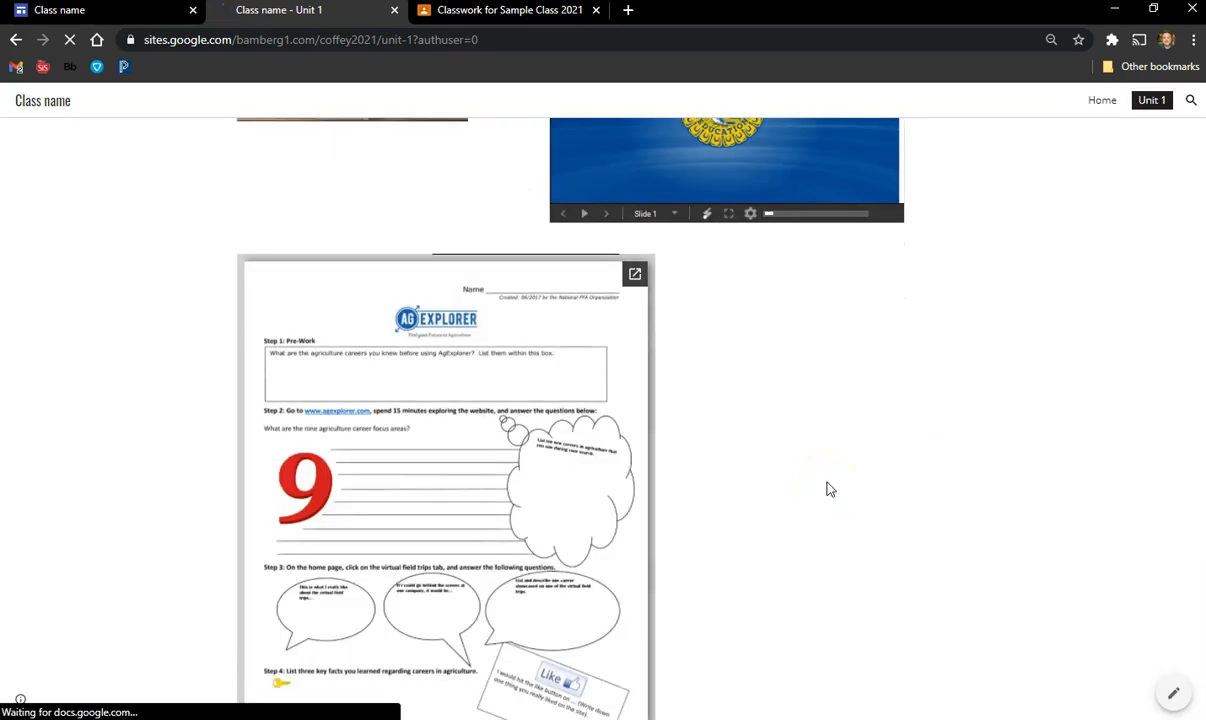
pyautogui.scroll(-10, 828, 486)
pyautogui.scroll(-3, 828, 482)
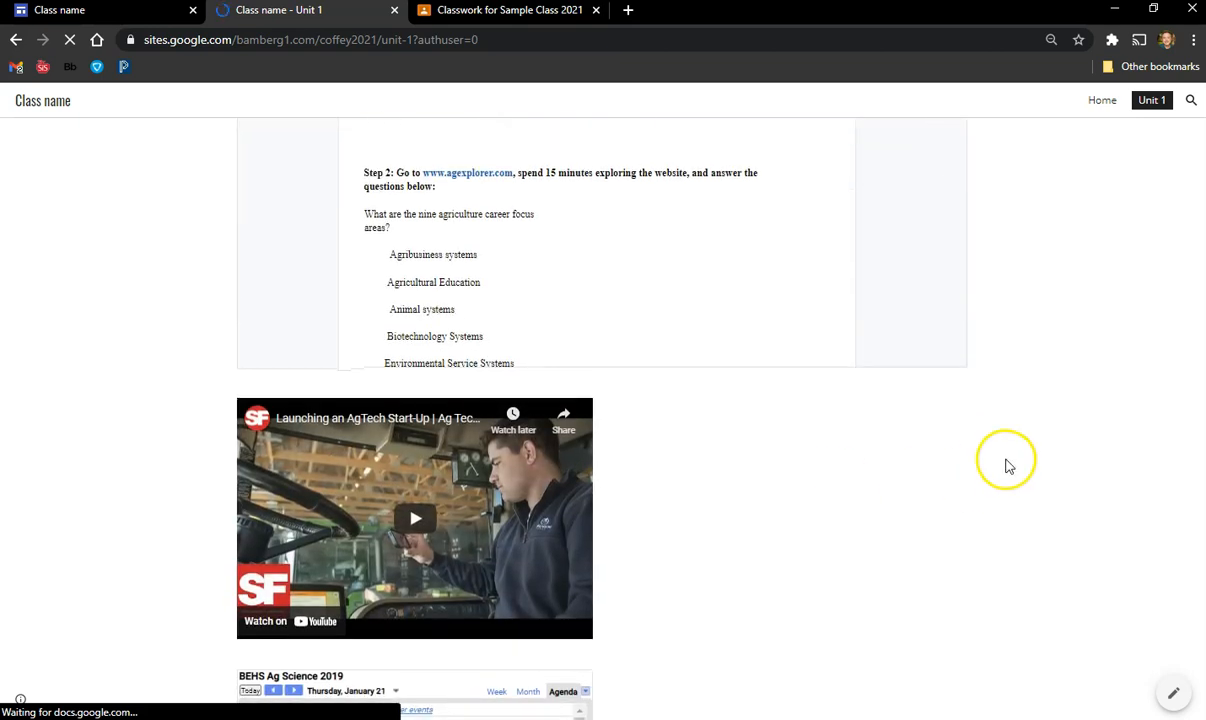
pyautogui.scroll(18, 1004, 466)
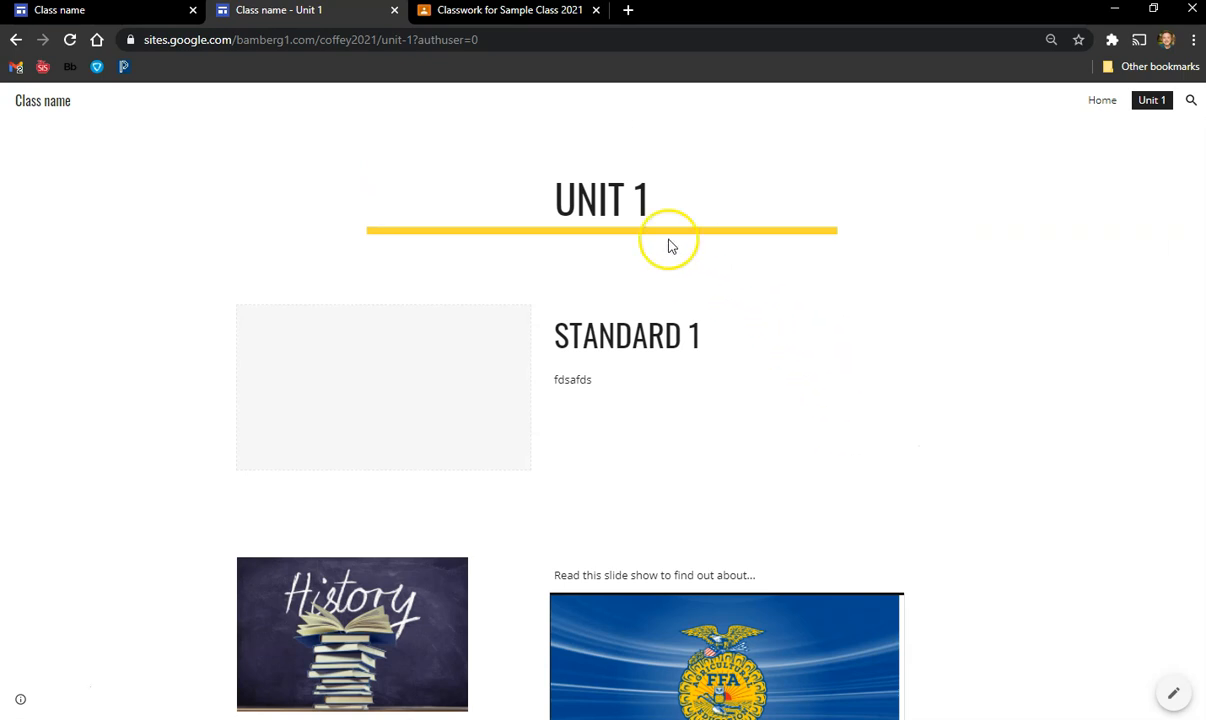
pyautogui.scroll(-10, 930, 415)
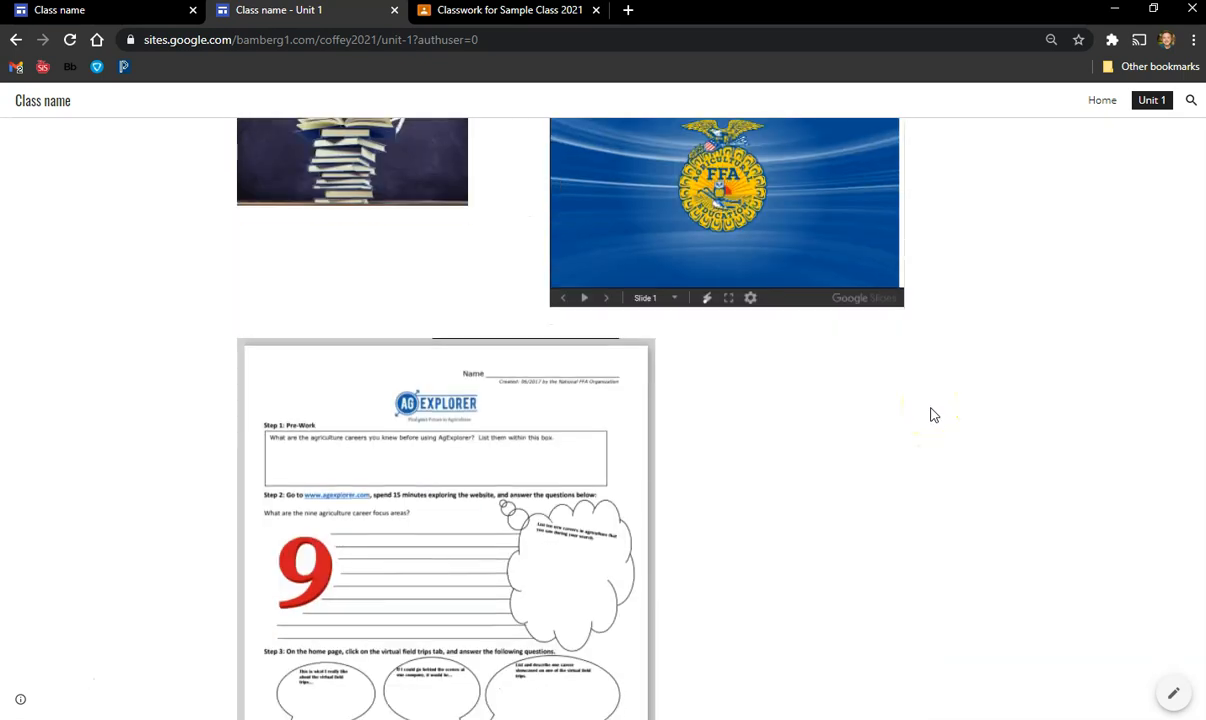
pyautogui.scroll(-5, 1012, 425)
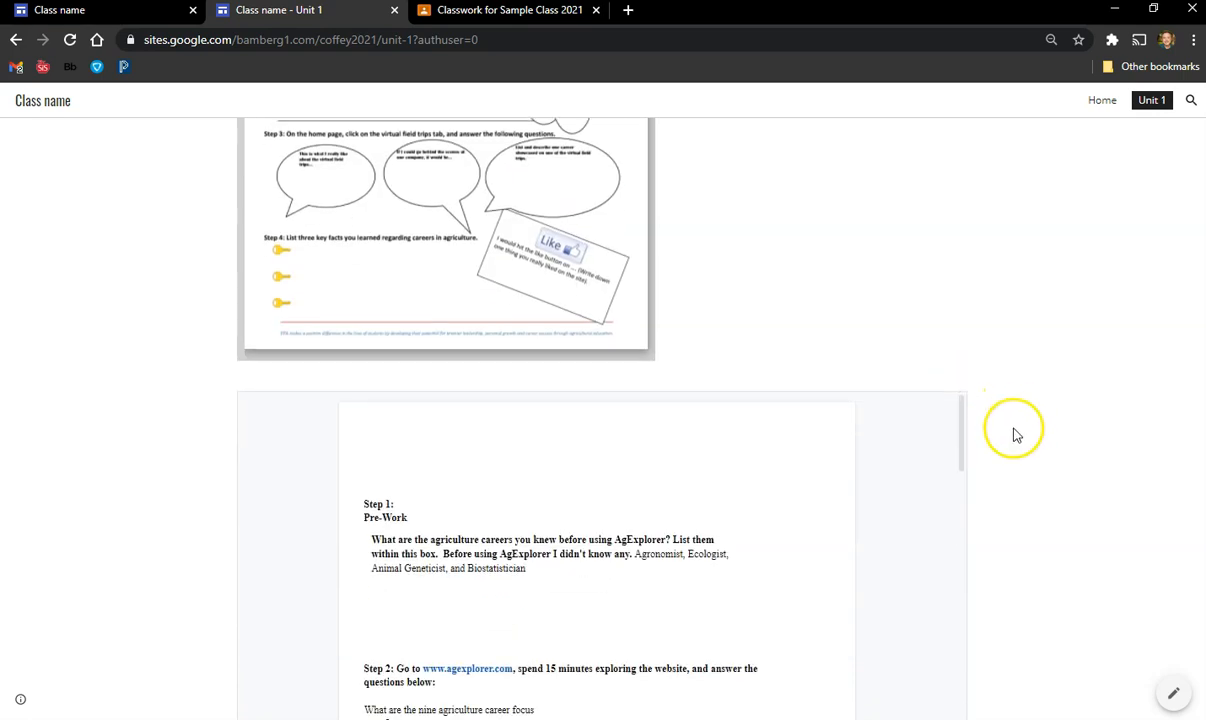
pyautogui.scroll(-5, 1013, 435)
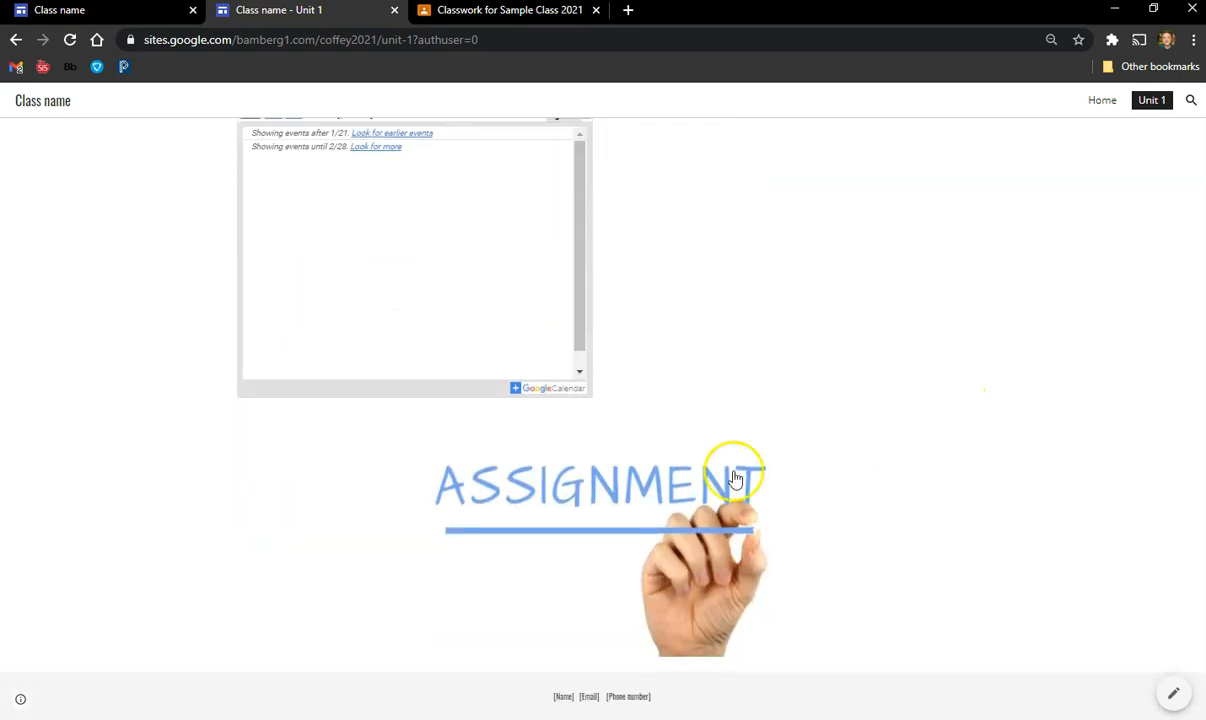